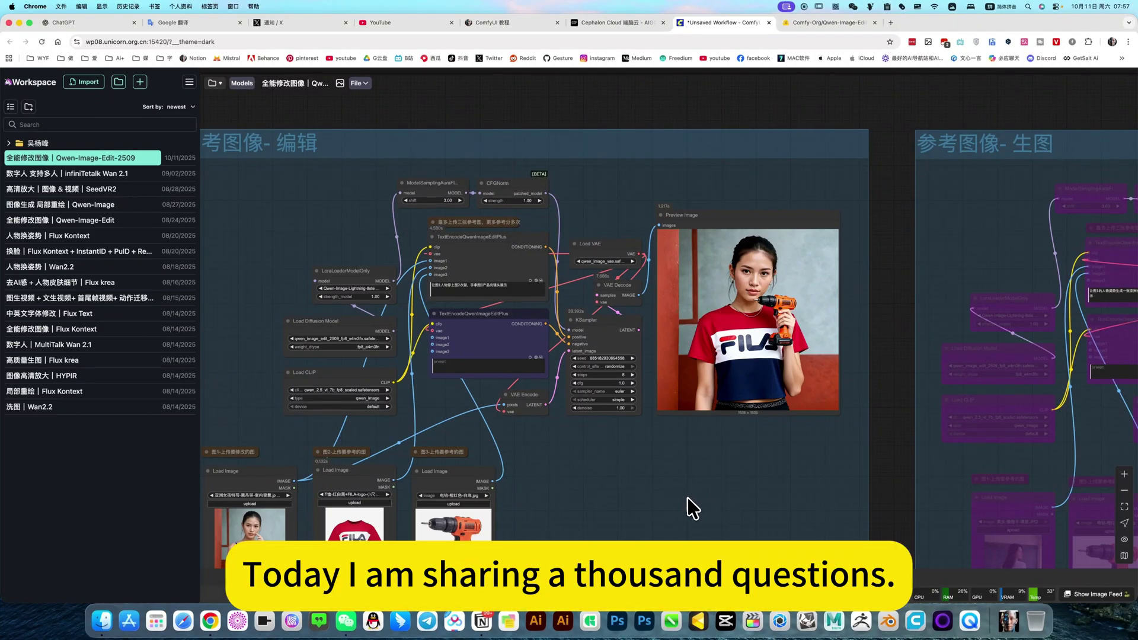
# Open the 全能修改图像｜Qwen-Image-Edit-2509 workflow from the saved workflow list and view its 参考图像-编辑 group.
pyautogui.moveTo(682, 496); pyautogui.dragTo(747, 469)
pyautogui.click(748, 470)
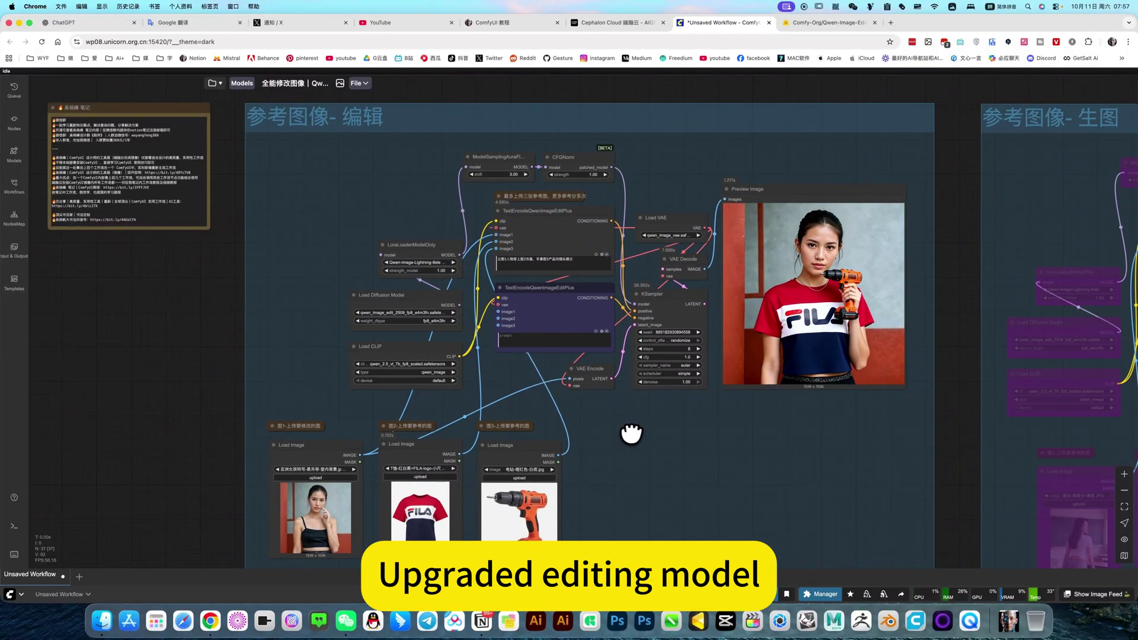
pyautogui.press('w')
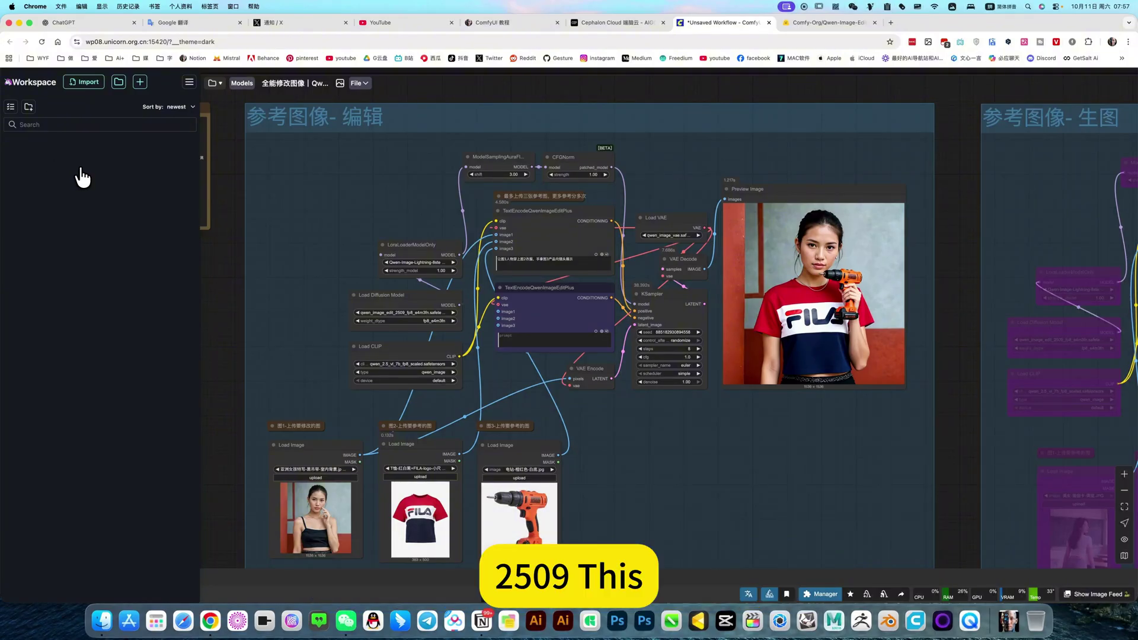
pyautogui.click(125, 159)
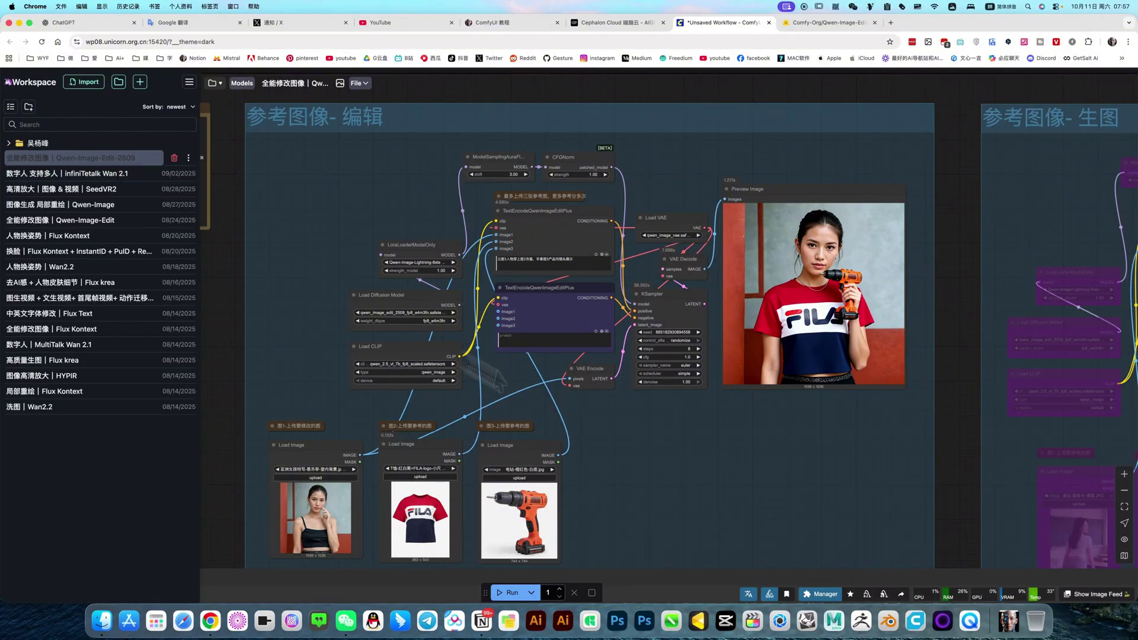
pyautogui.moveTo(624, 460); pyautogui.dragTo(613, 455)
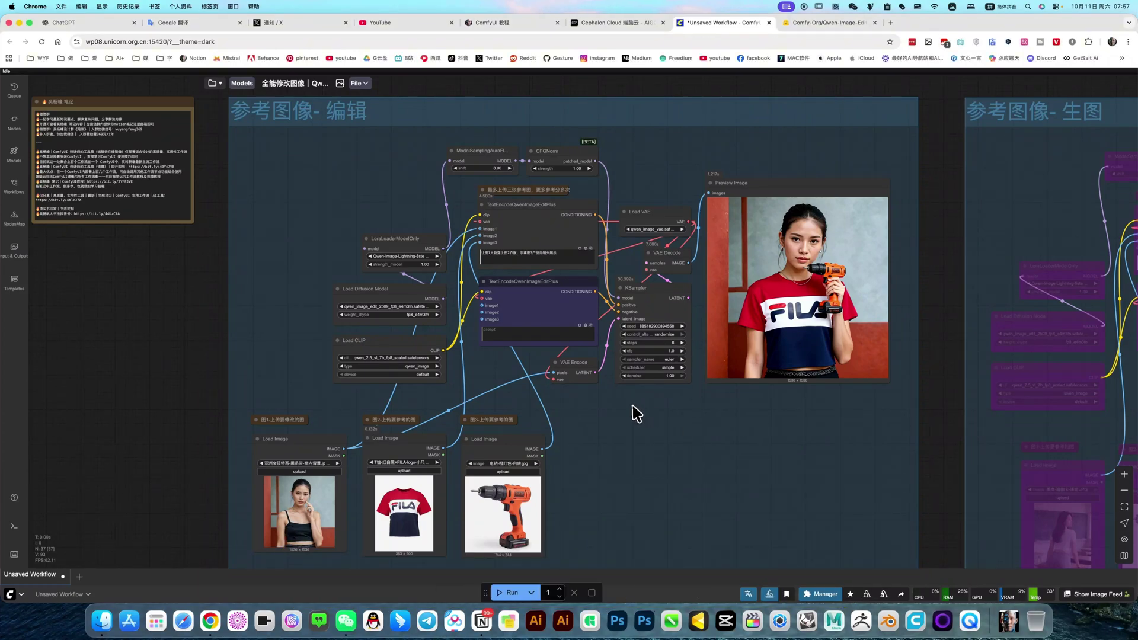
pyautogui.moveTo(639, 436); pyautogui.dragTo(624, 436)
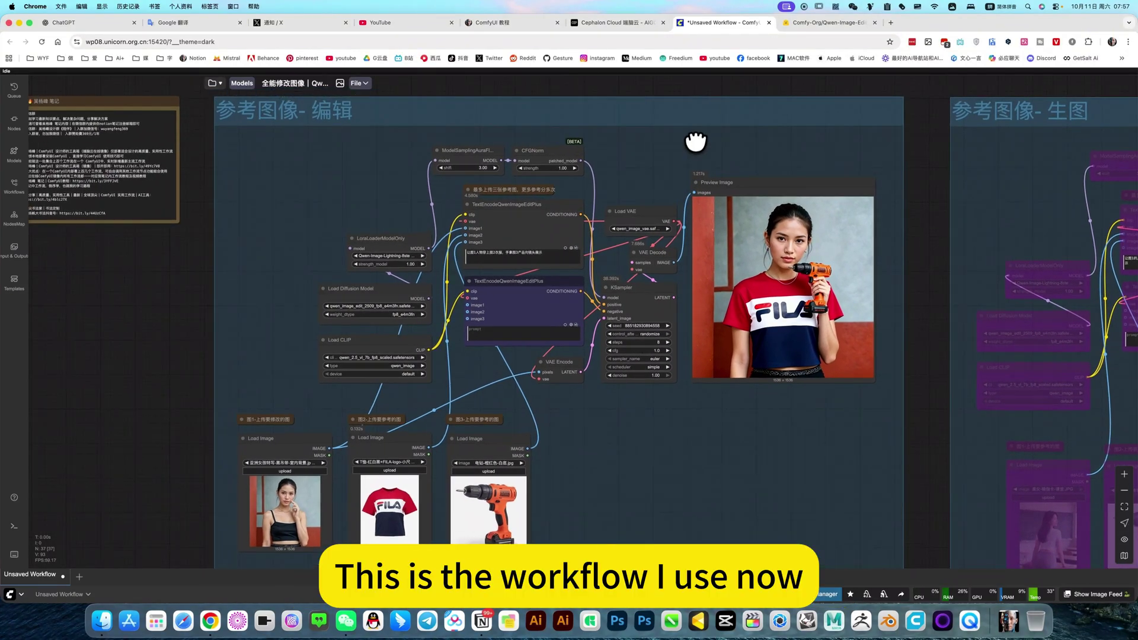
# Switch to the Cephalon Cloud site, look at its AIGC 应用 page, and return to the ComfyUI workflow.
pyautogui.click(617, 19)
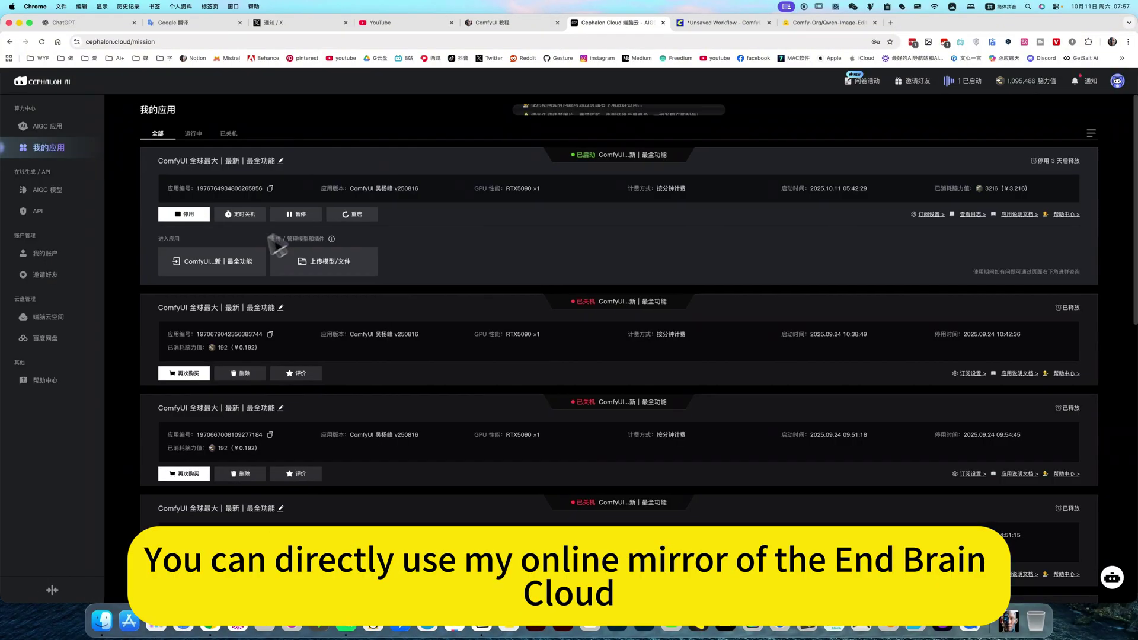
pyautogui.click(55, 126)
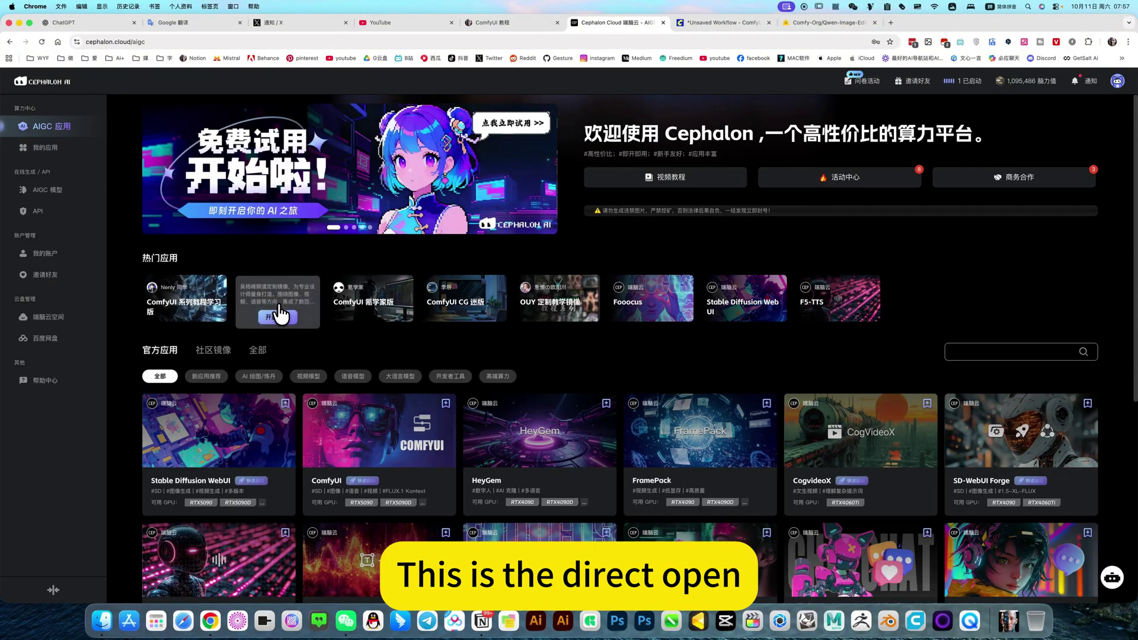
pyautogui.click(728, 23)
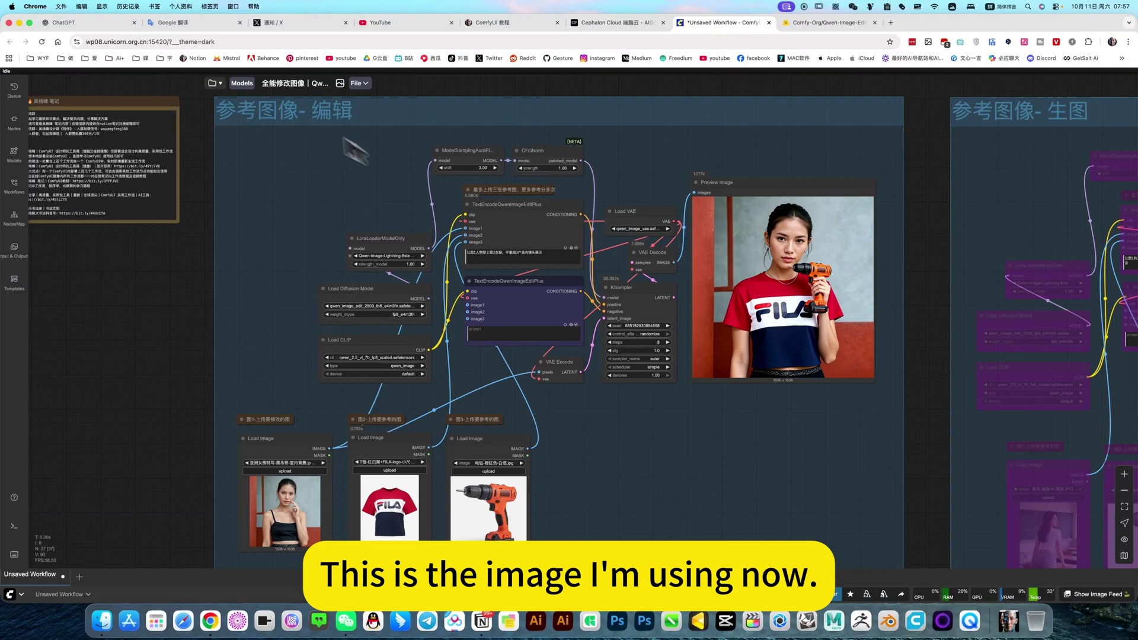
# Show the saved workflow list, expand the top folder, and browse the workflows in its 图像类 subfolder.
pyautogui.click(212, 83)
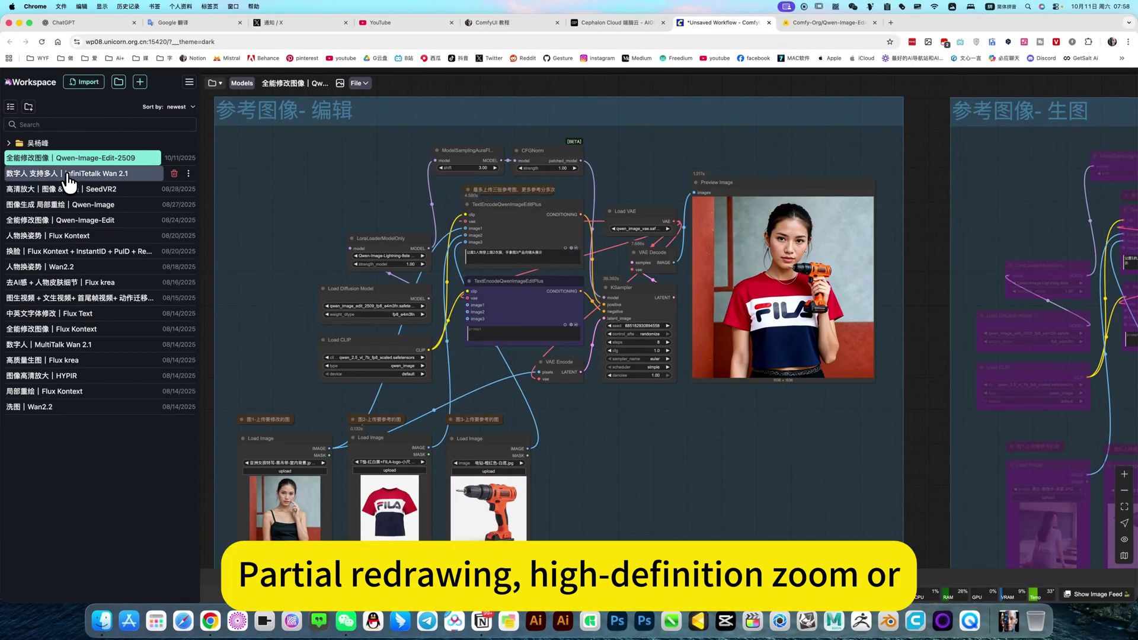
pyautogui.click(32, 144)
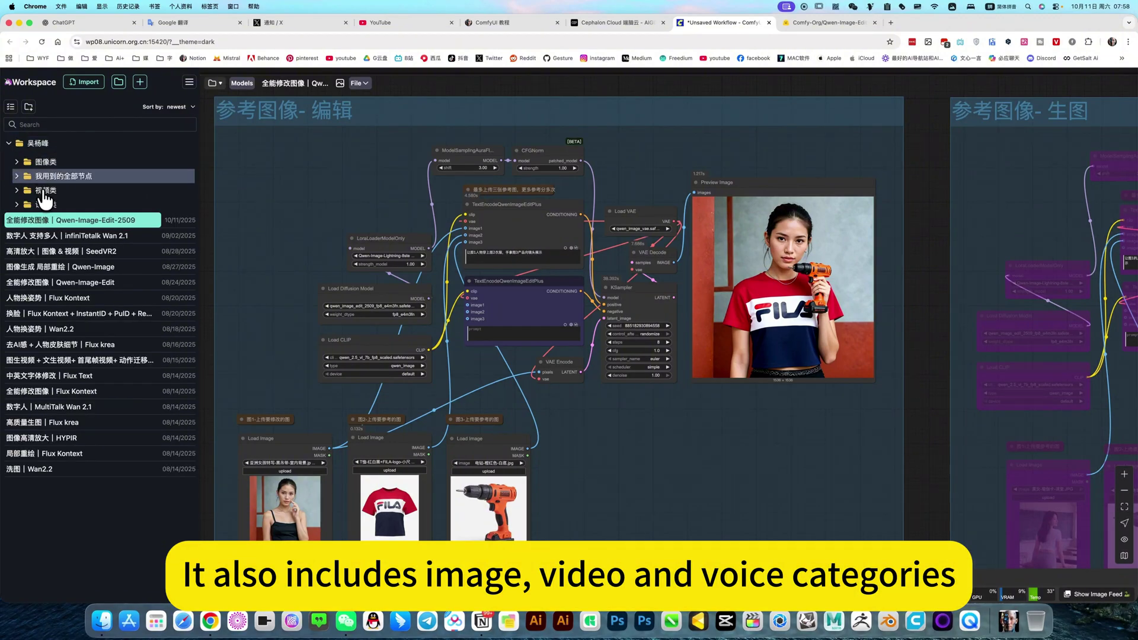
pyautogui.click(20, 163)
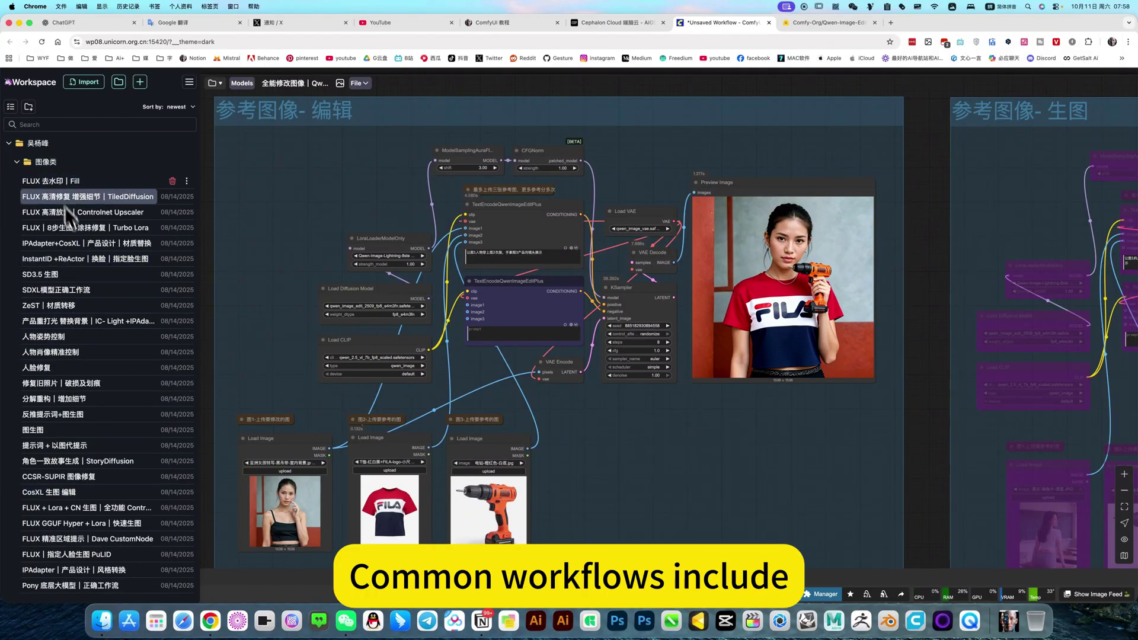
pyautogui.scroll(-5, 94, 307)
pyautogui.scroll(5, 94, 307)
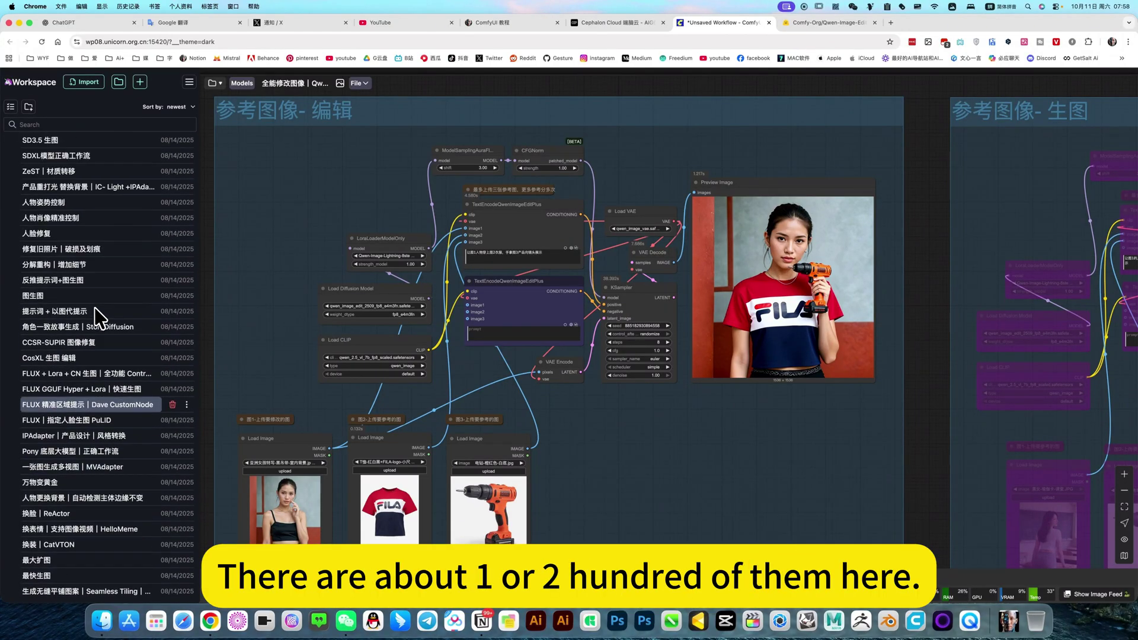
pyautogui.click(16, 162)
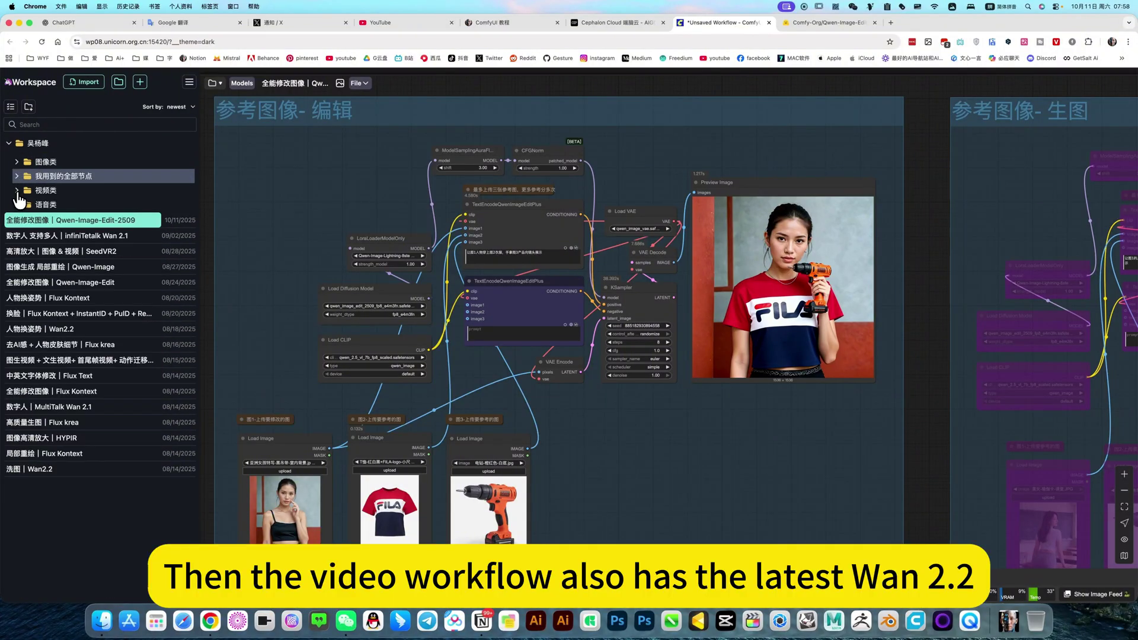
# Look through the workflows in the 视频类 and 语音类 subfolders, collapsing each one again.
pyautogui.click(18, 191)
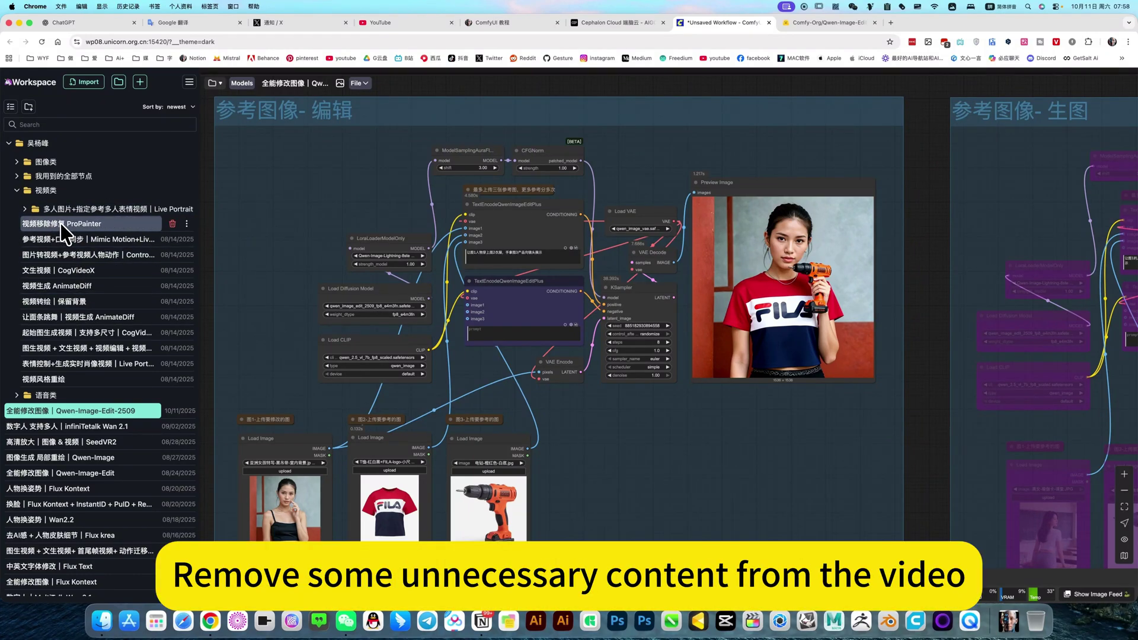
pyautogui.click(18, 191)
pyautogui.click(17, 204)
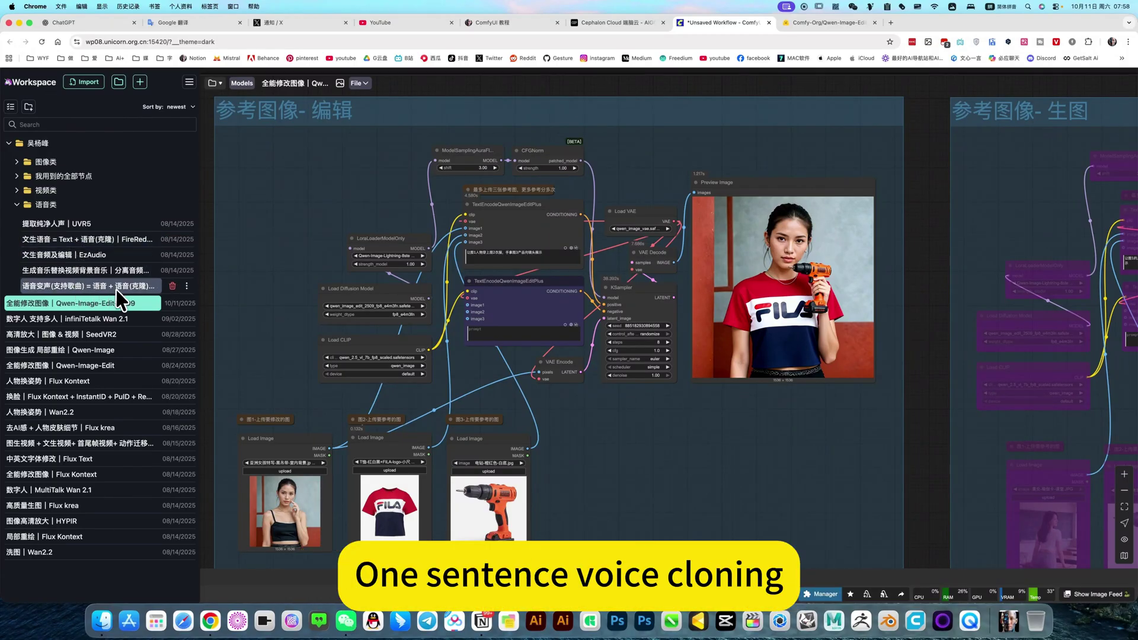
pyautogui.click(32, 208)
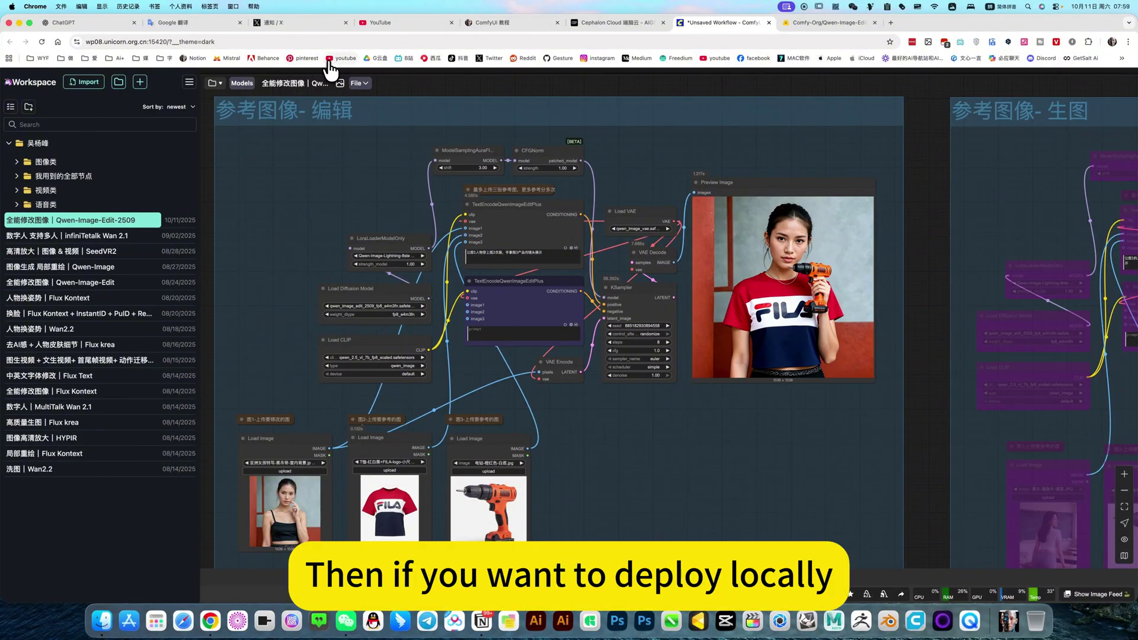
# Switch to the ComfyUI 教程 notes, jump to the workflow notes, and collapse the first entry's 下载设置 and the 图像类 section.
pyautogui.click(488, 23)
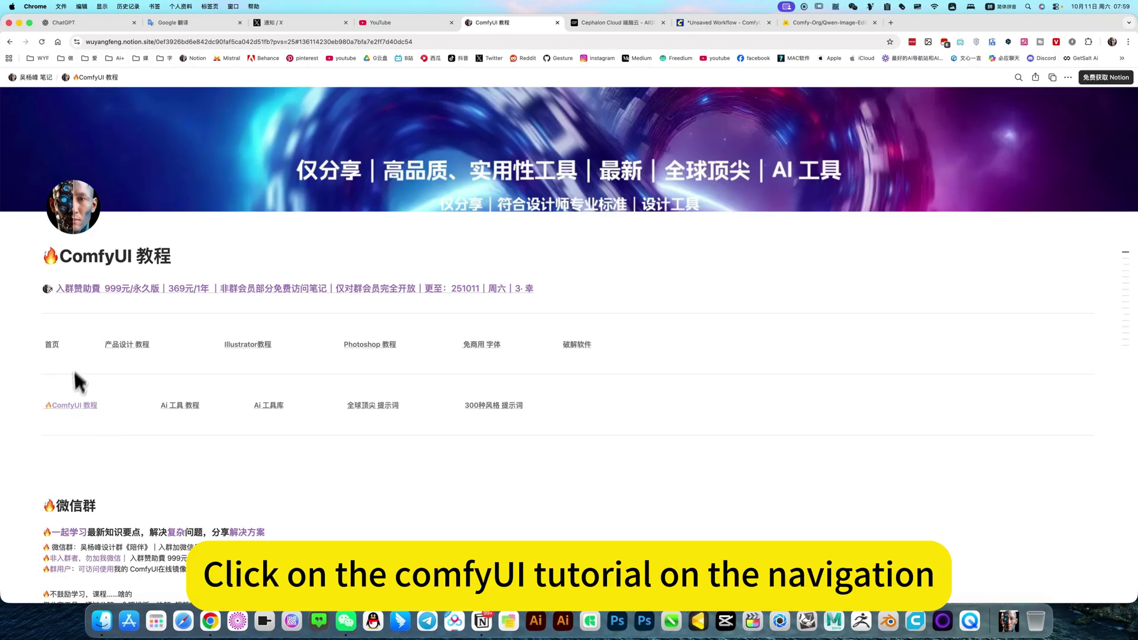
pyautogui.click(82, 405)
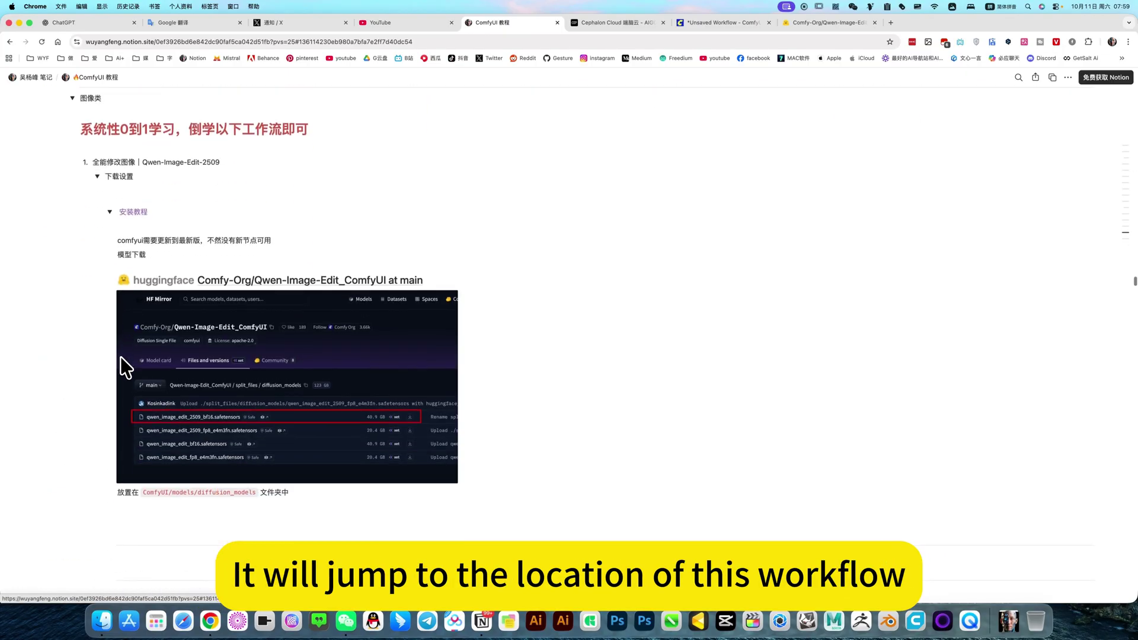
pyautogui.click(98, 305)
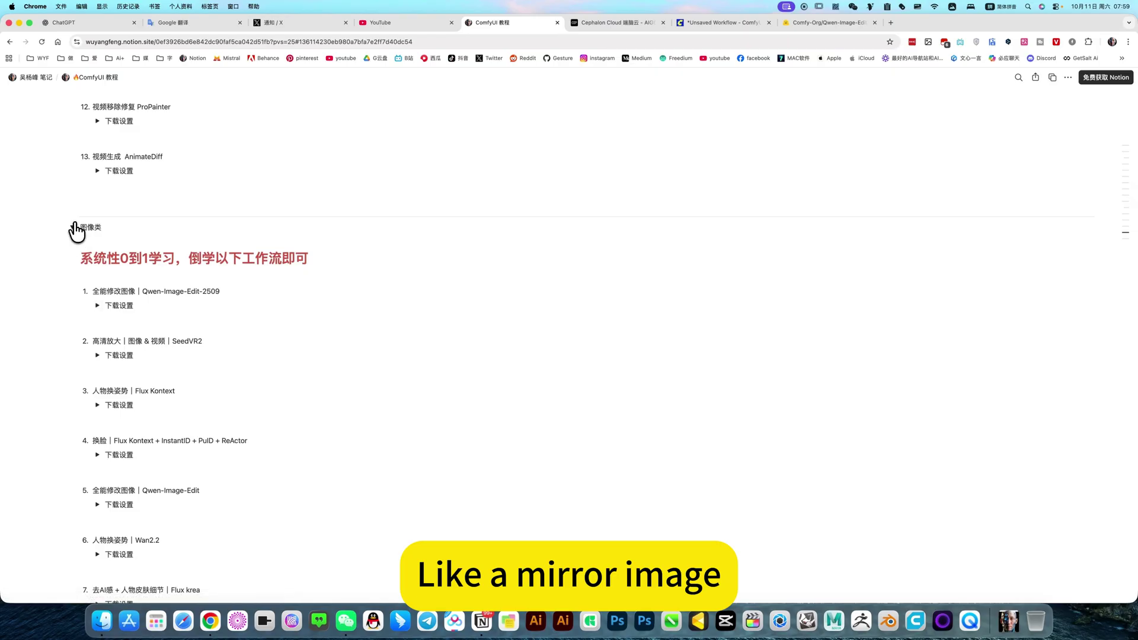
pyautogui.click(73, 228)
# Find the 视频类 section in the notes and collapse it along with the infiniTetalk Wan 2.1 entry's 下载设置.
pyautogui.scroll(20, 94, 241)
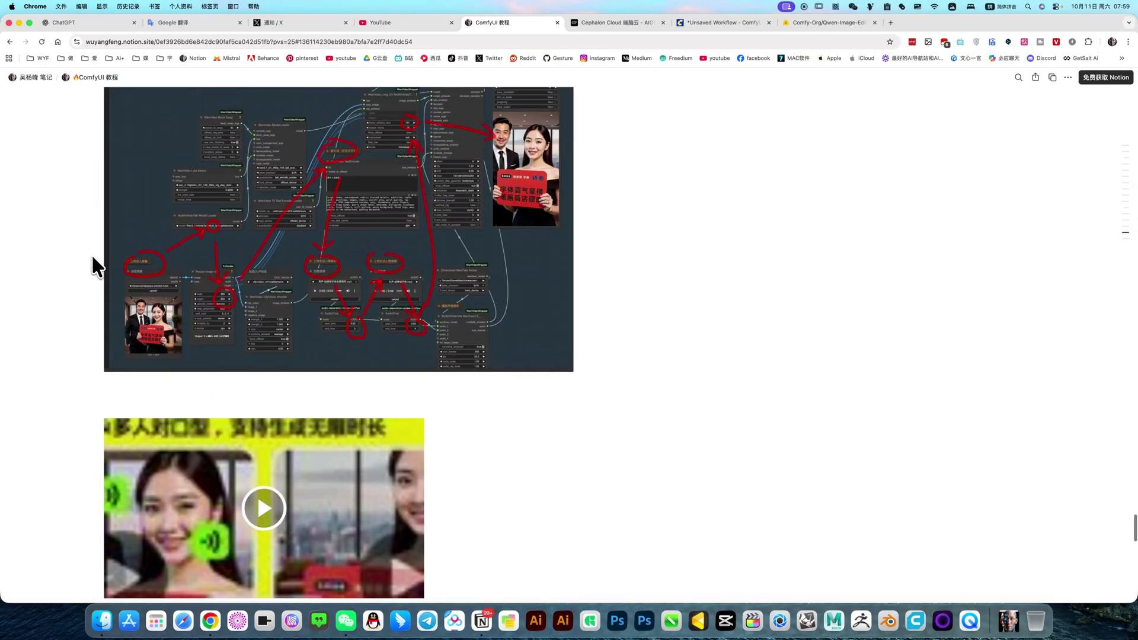
pyautogui.scroll(-8, 93, 259)
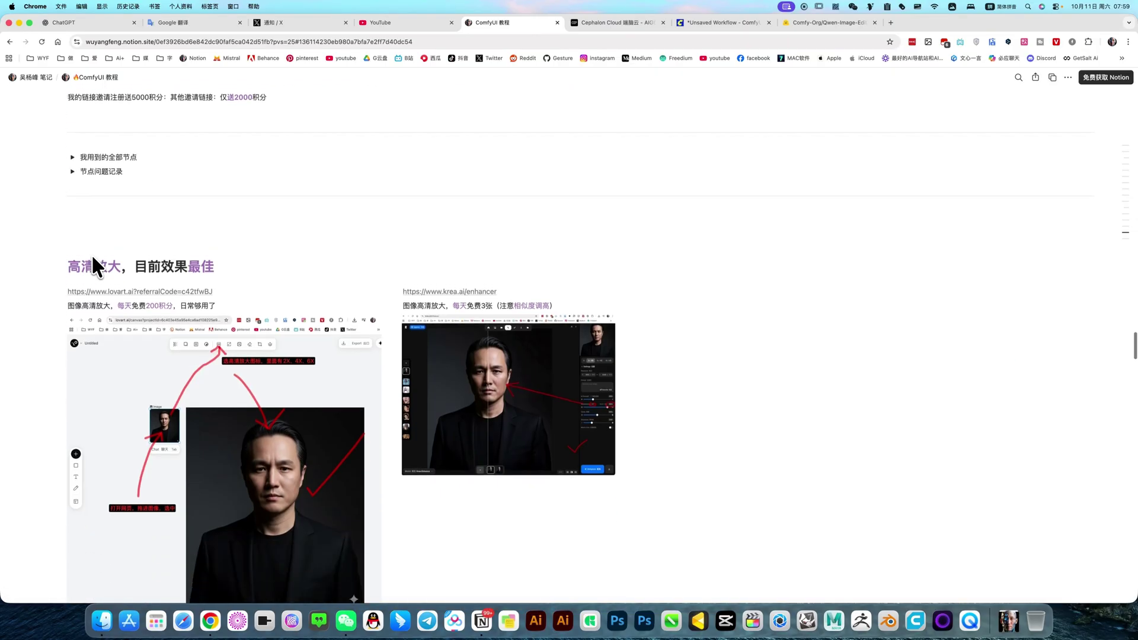
pyautogui.scroll(-7, 91, 254)
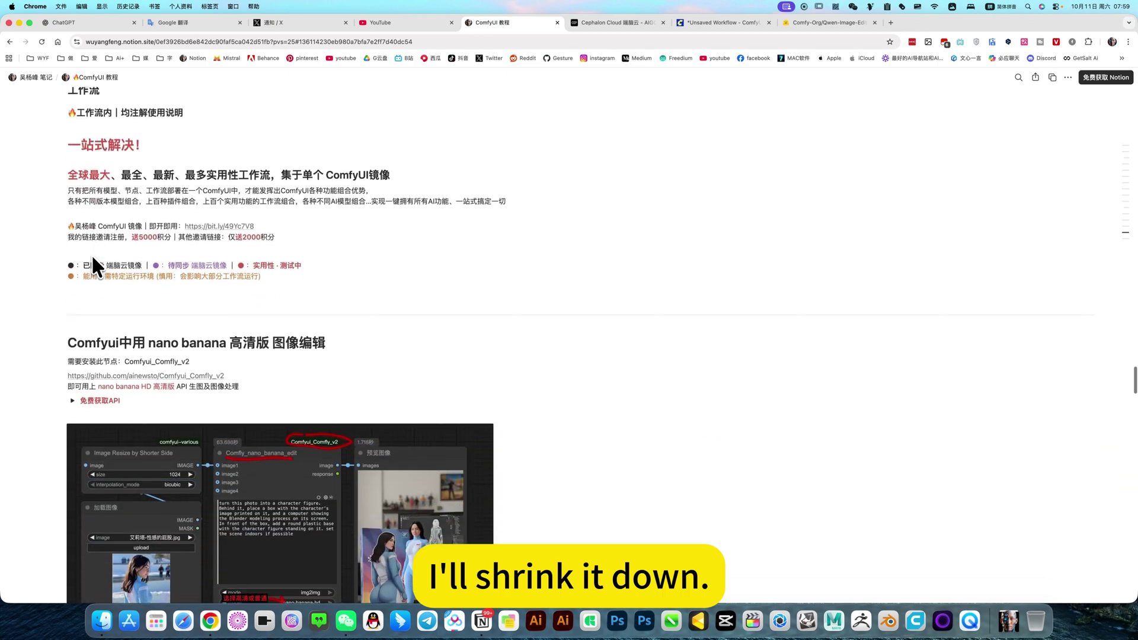
pyautogui.scroll(-6, 79, 279)
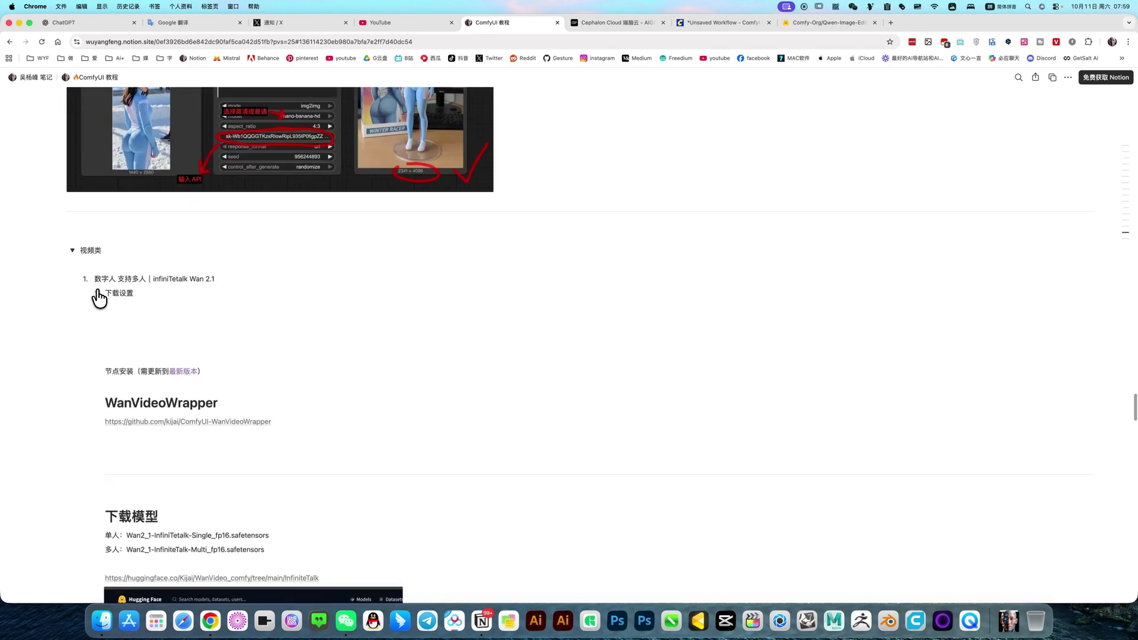
pyautogui.click(97, 294)
pyautogui.click(72, 250)
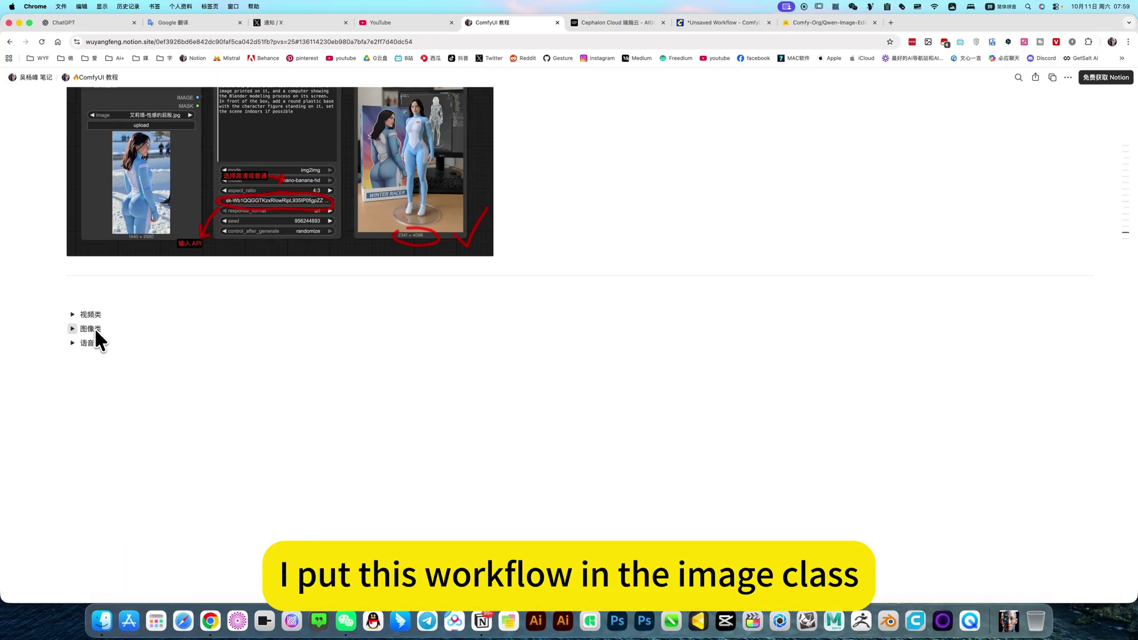
# Expand the 图像类 section and the 下载设置 of the Qwen-Image-Edit-2509 entry.
pyautogui.click(88, 329)
pyautogui.scroll(-2, 100, 353)
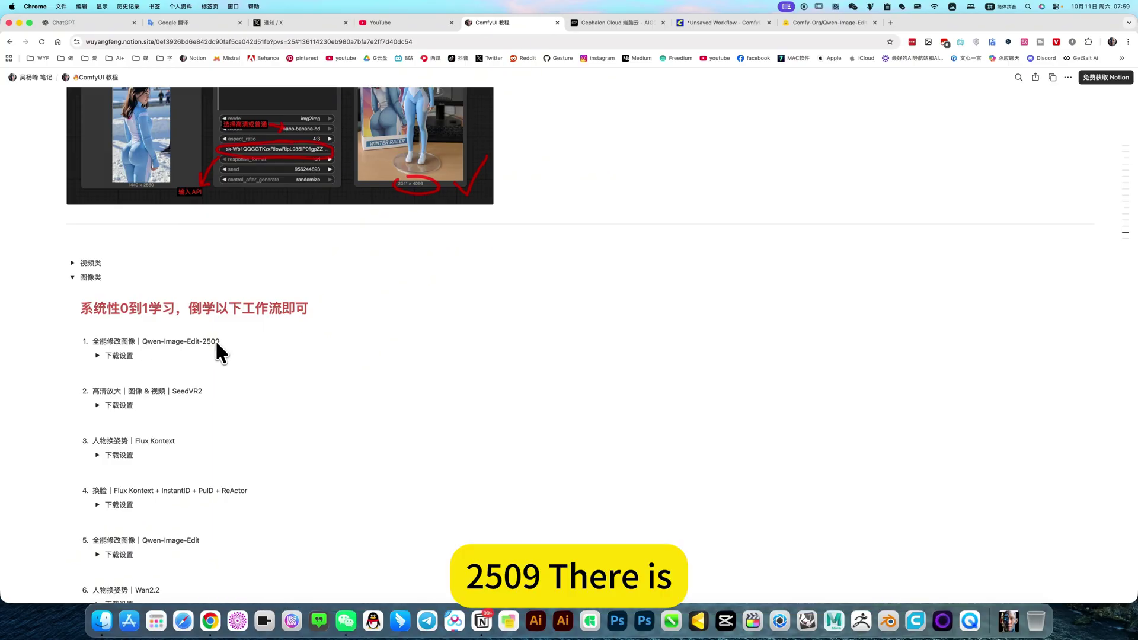
pyautogui.click(119, 356)
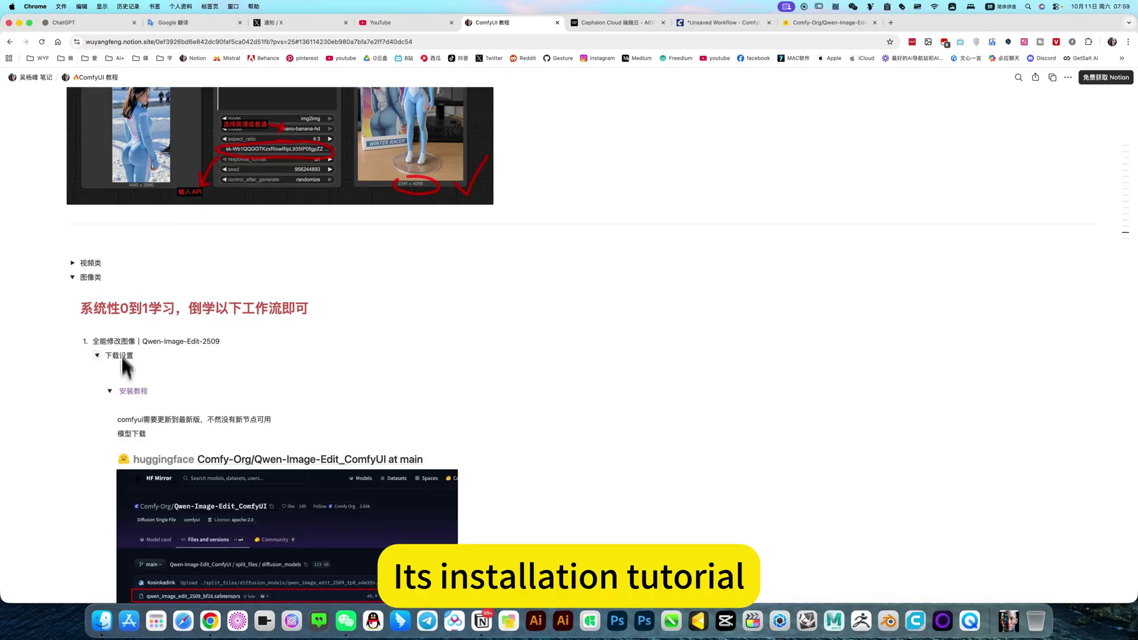
# Review the Qwen-Image-Edit-2509 installation guide, example workflows and JSON download, and collapse the entry's 下载设置.
pyautogui.scroll(-6, 112, 247)
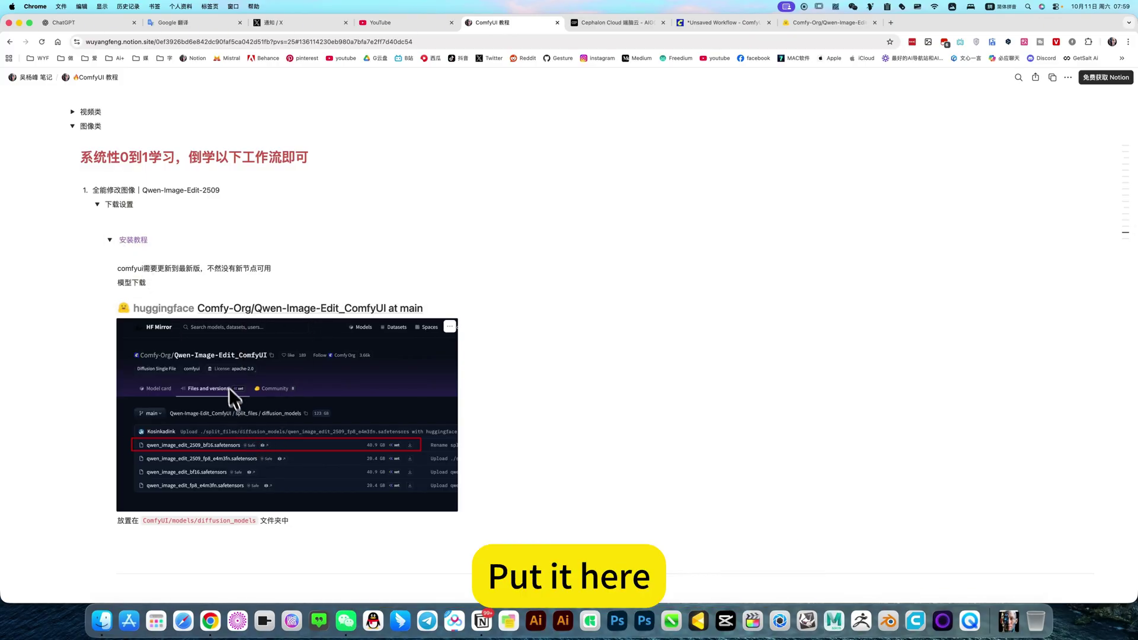
pyautogui.scroll(-4, 237, 373)
pyautogui.scroll(-8, 208, 355)
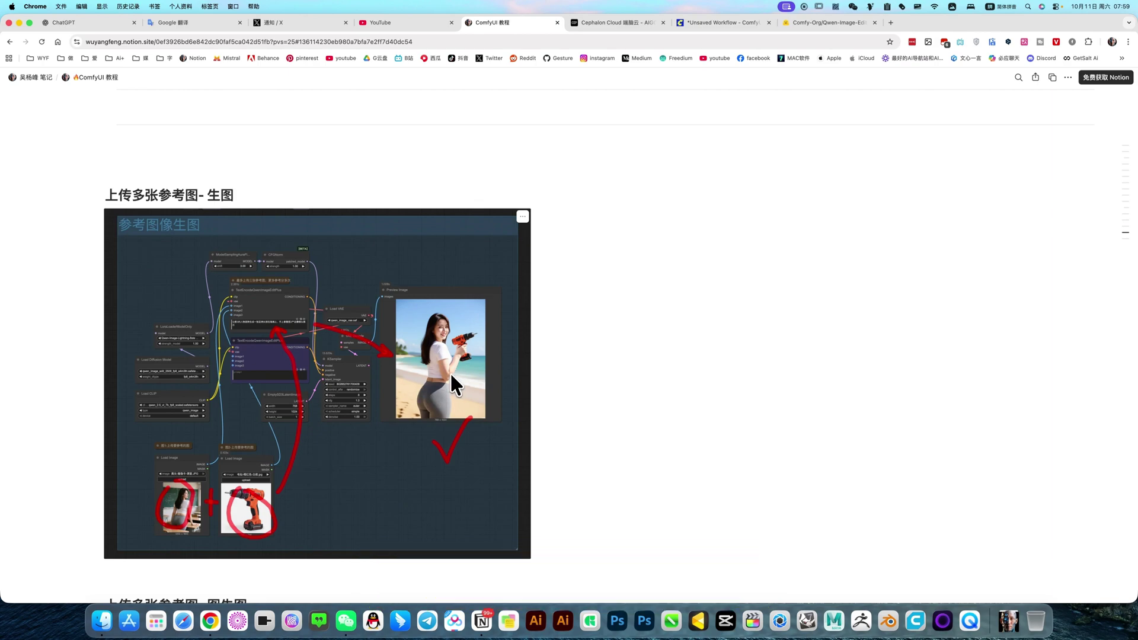
pyautogui.scroll(-6, 158, 272)
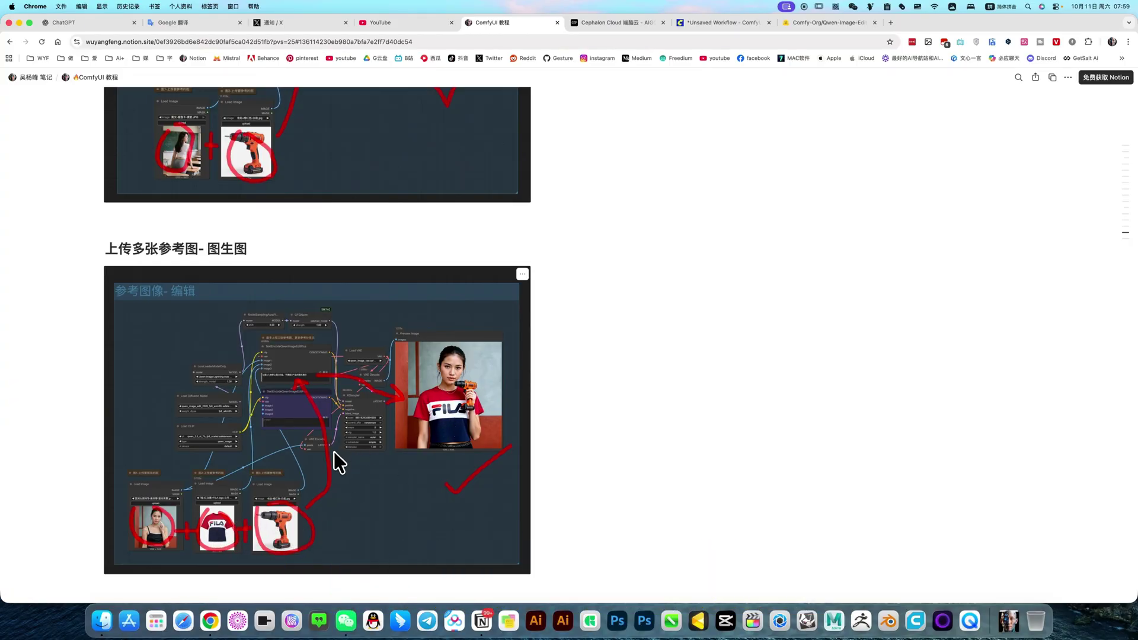
pyautogui.scroll(-5, 221, 376)
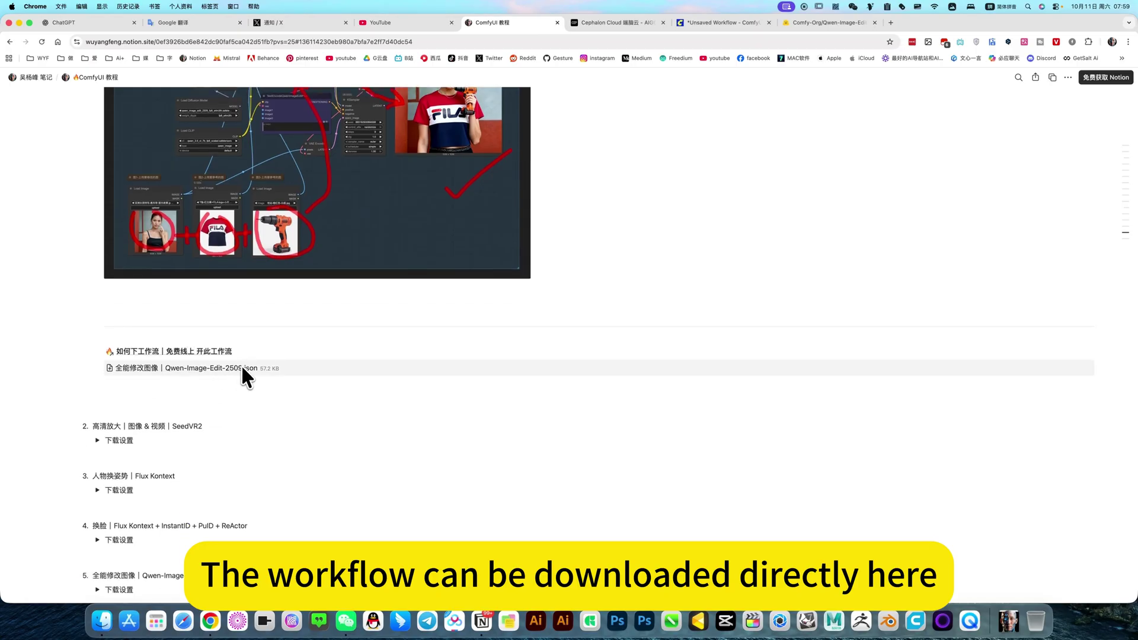
pyautogui.scroll(15, 241, 365)
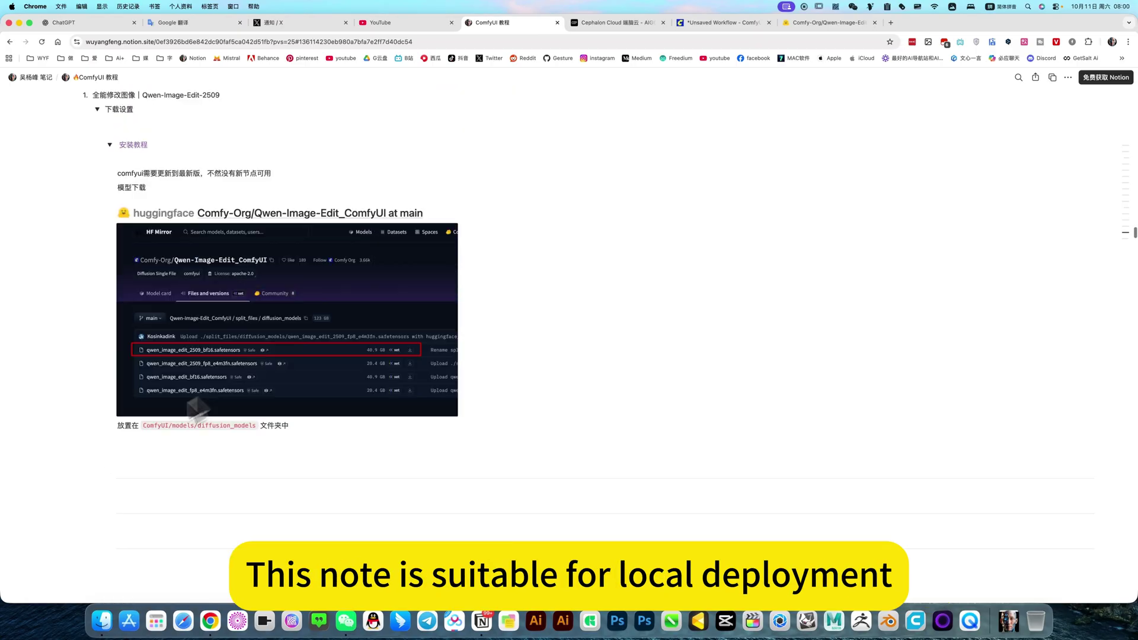
pyautogui.scroll(4, 176, 419)
pyautogui.click(205, 449)
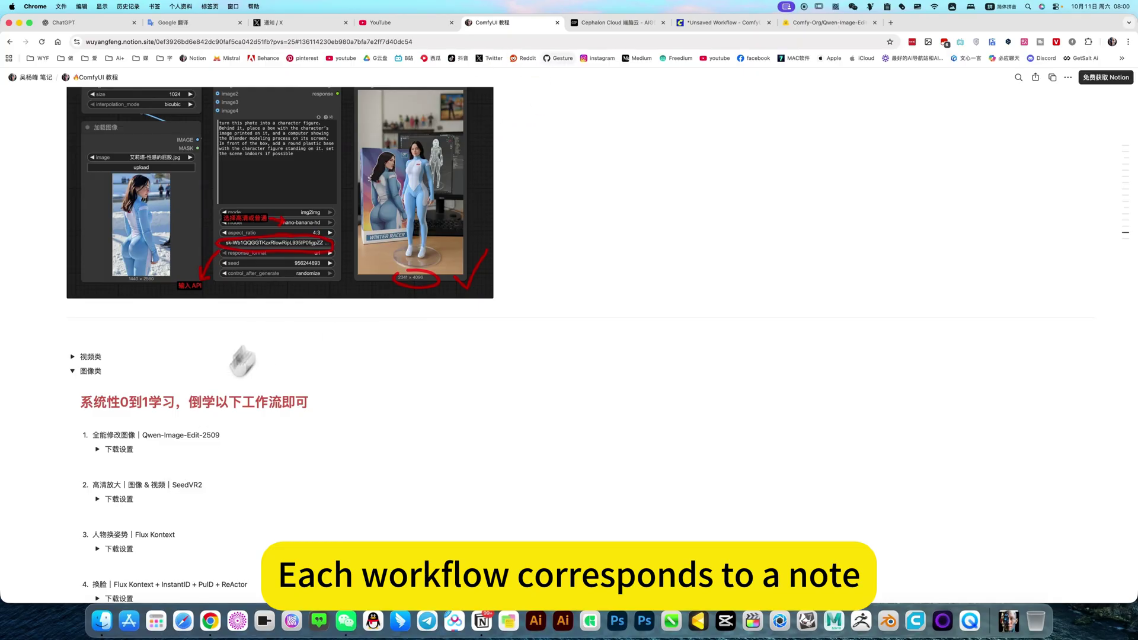
# Compare the Cephalon Cloud AIGC 应用 page with the ComfyUI workflow list, ending on the Cephalon Cloud page.
pyautogui.click(608, 25)
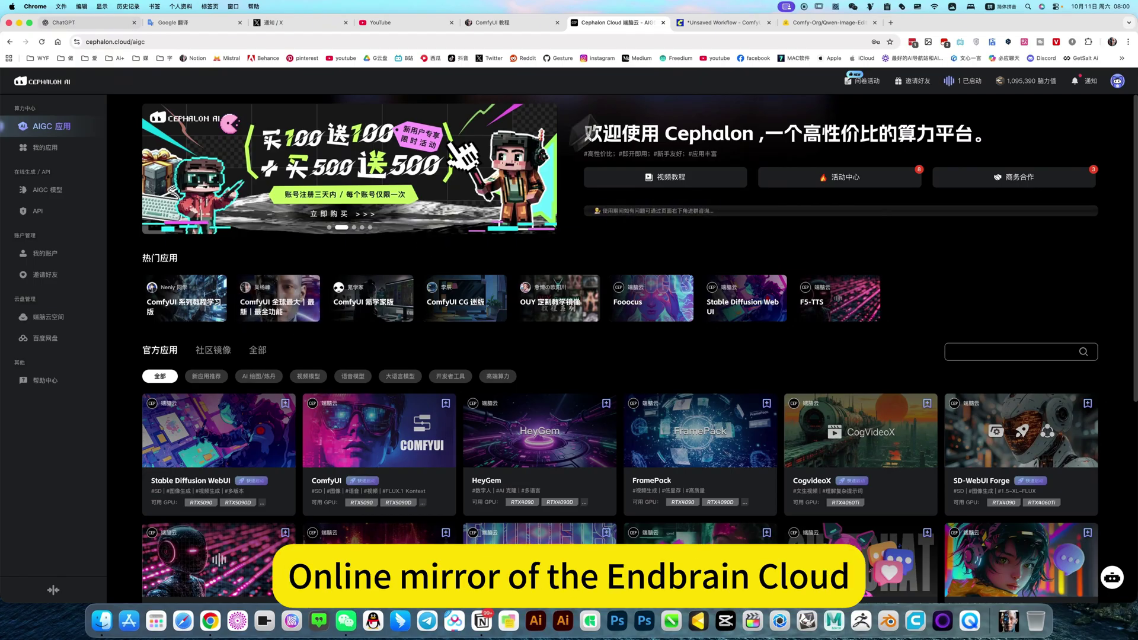
pyautogui.click(700, 25)
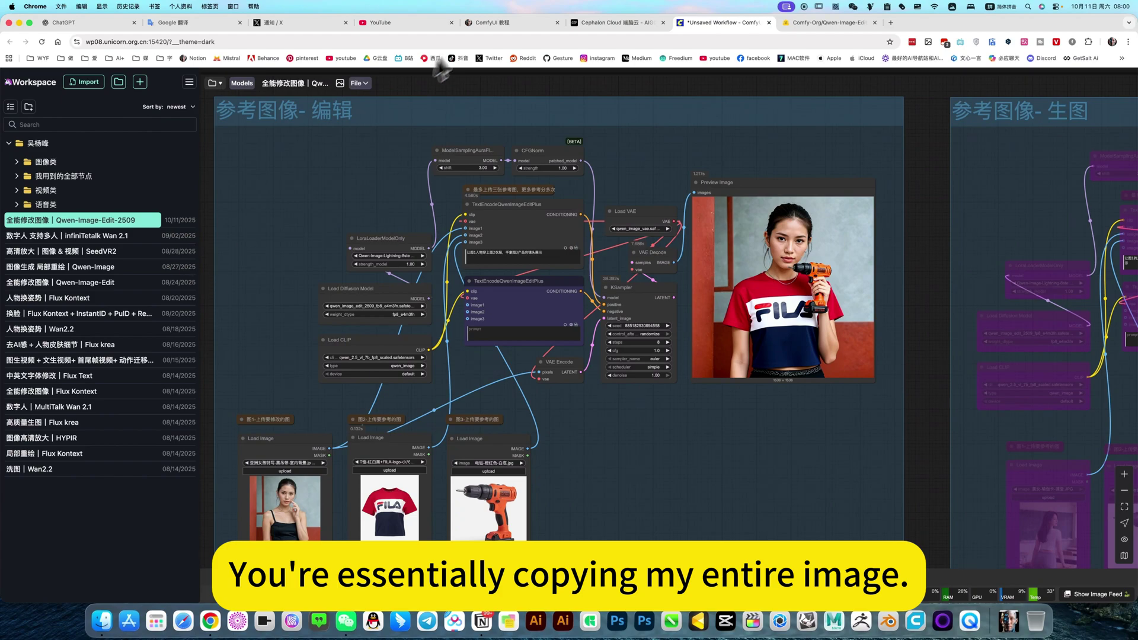
pyautogui.click(617, 22)
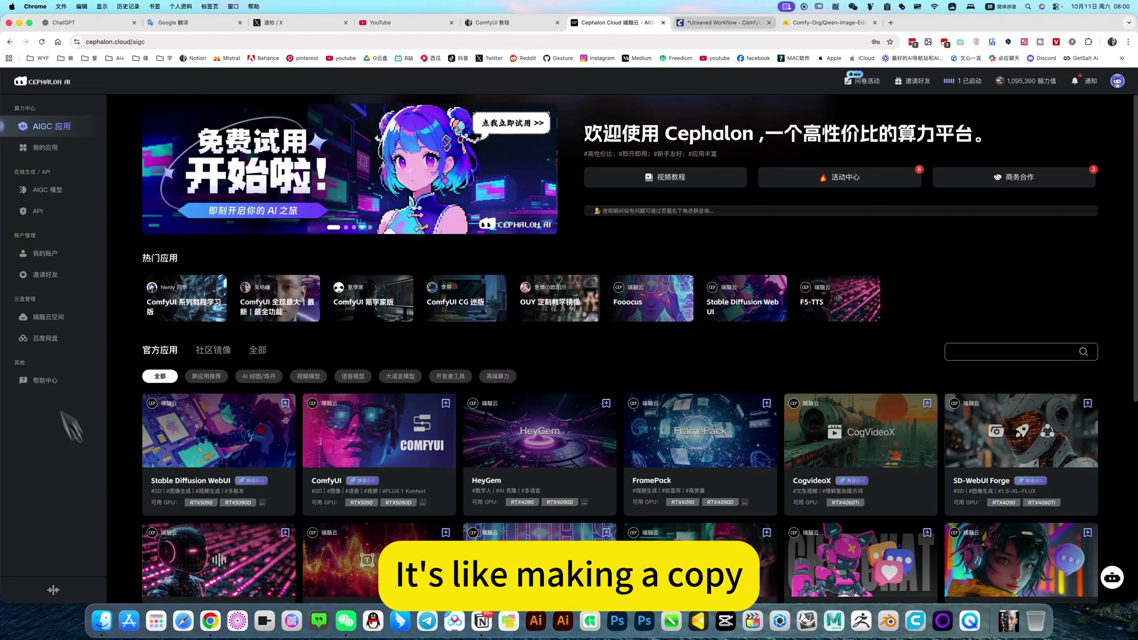
# Switch to the ComfyUI workflow page and close the saved-workflow list.
pyautogui.hotkey('ctrl', 'Tab')
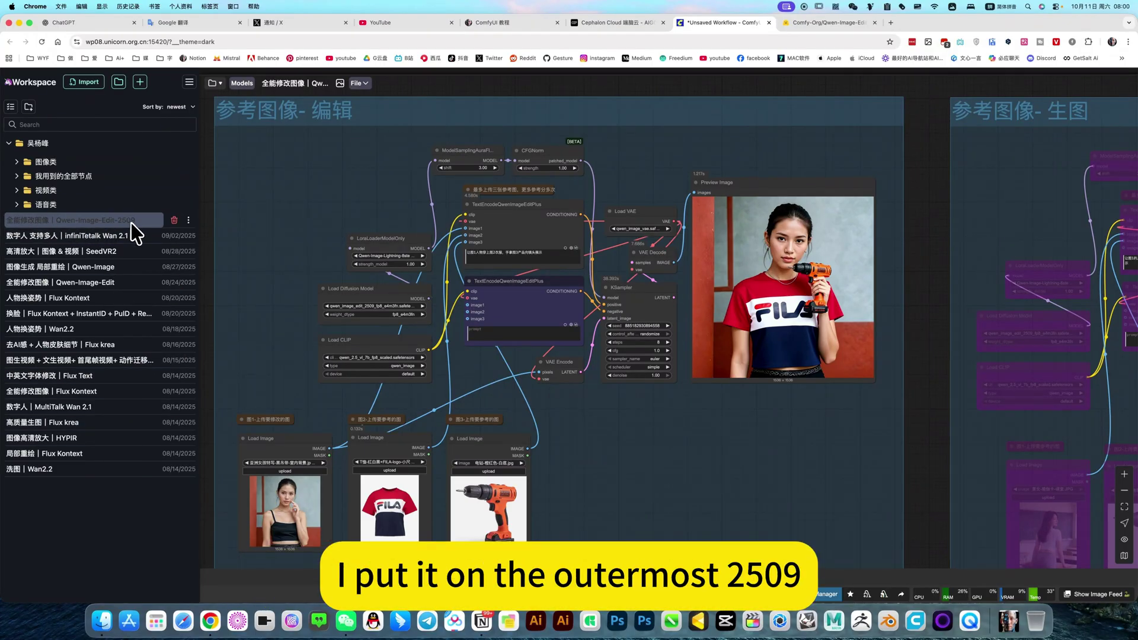
pyautogui.click(275, 237)
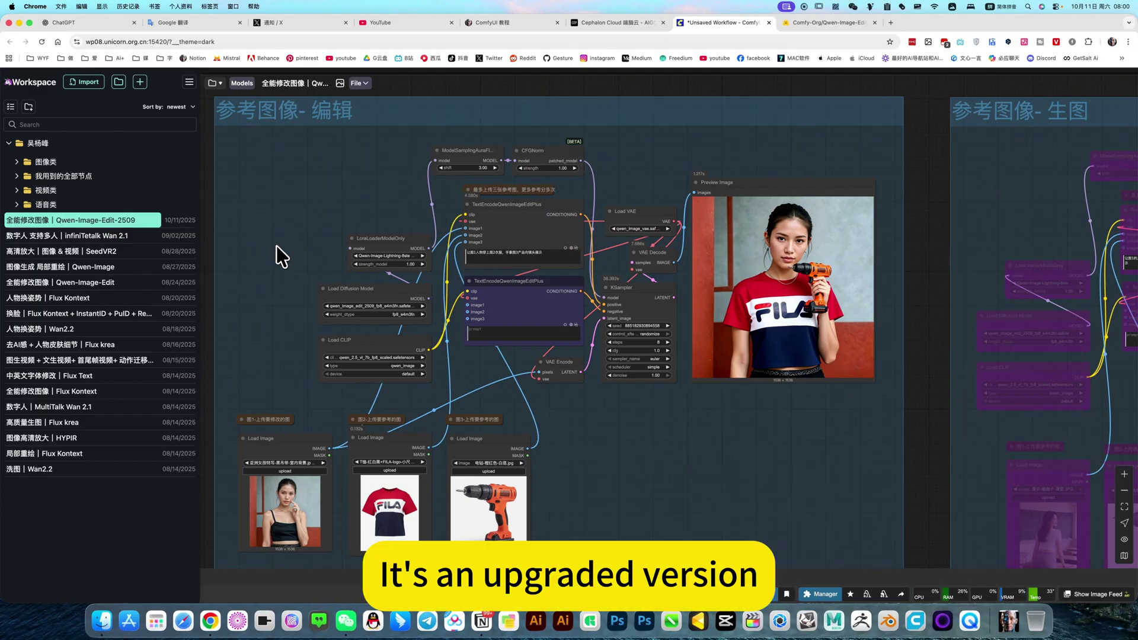
pyautogui.moveTo(267, 236)
pyautogui.mouseDown()
pyautogui.moveTo(269, 266)
pyautogui.moveTo(258, 228)
pyautogui.mouseUp()
# Examine the image1, image2 and image3 inputs and the prompt of the upper TextEncodeQwenImageEditPlus node.
pyautogui.scroll(5, 490, 226)
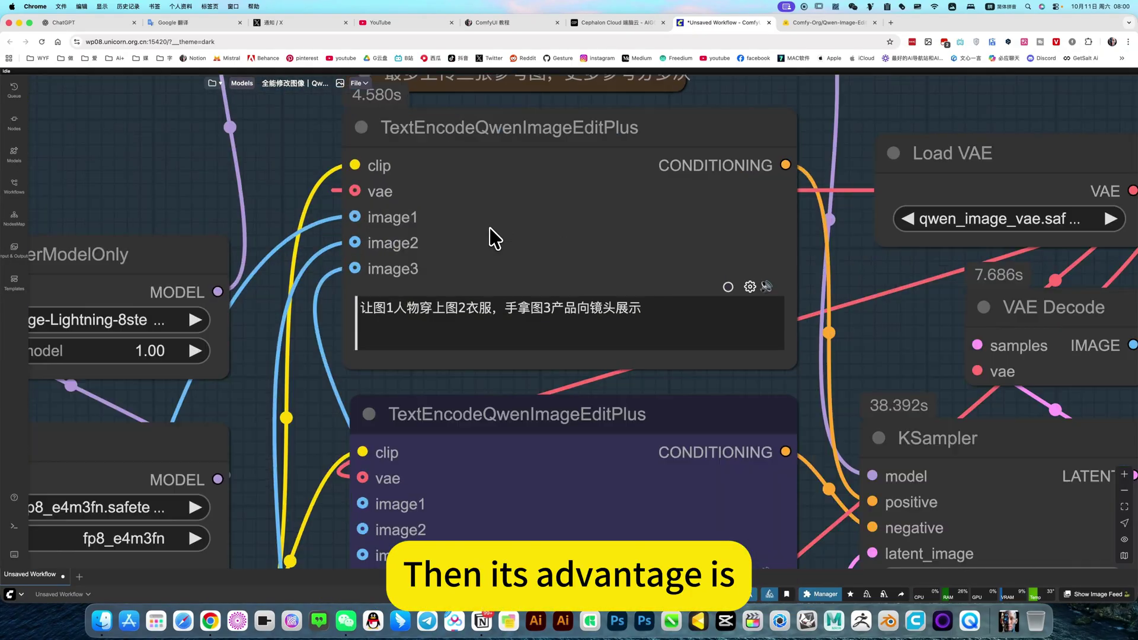
pyautogui.scroll(-10, 489, 229)
pyautogui.scroll(10, 389, 274)
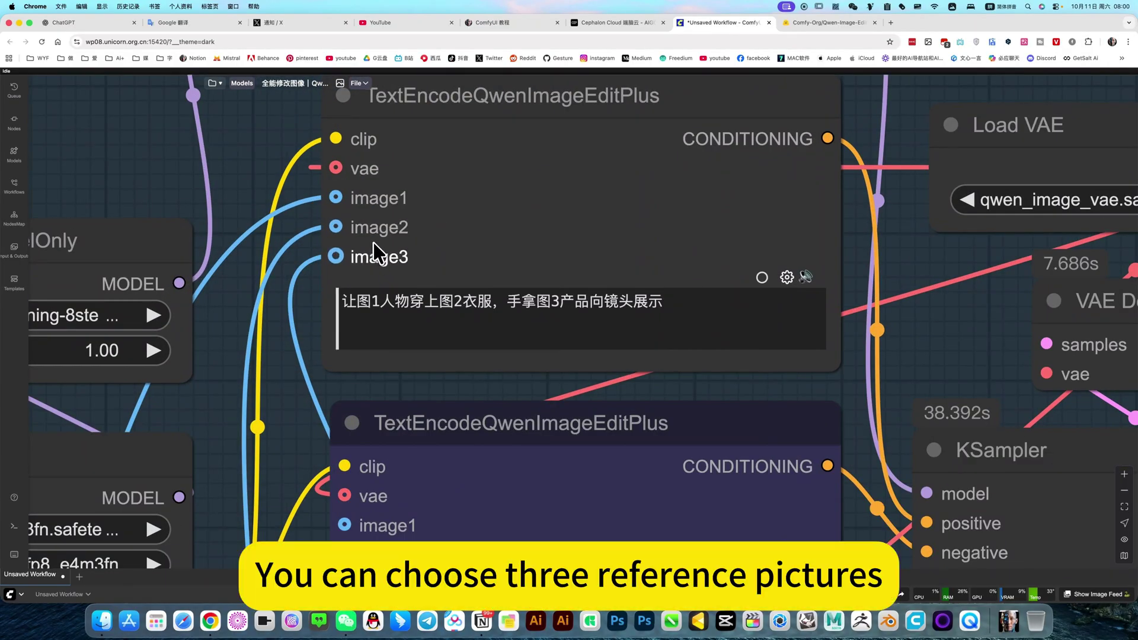
pyautogui.scroll(-10, 373, 243)
pyautogui.scroll(6, 376, 252)
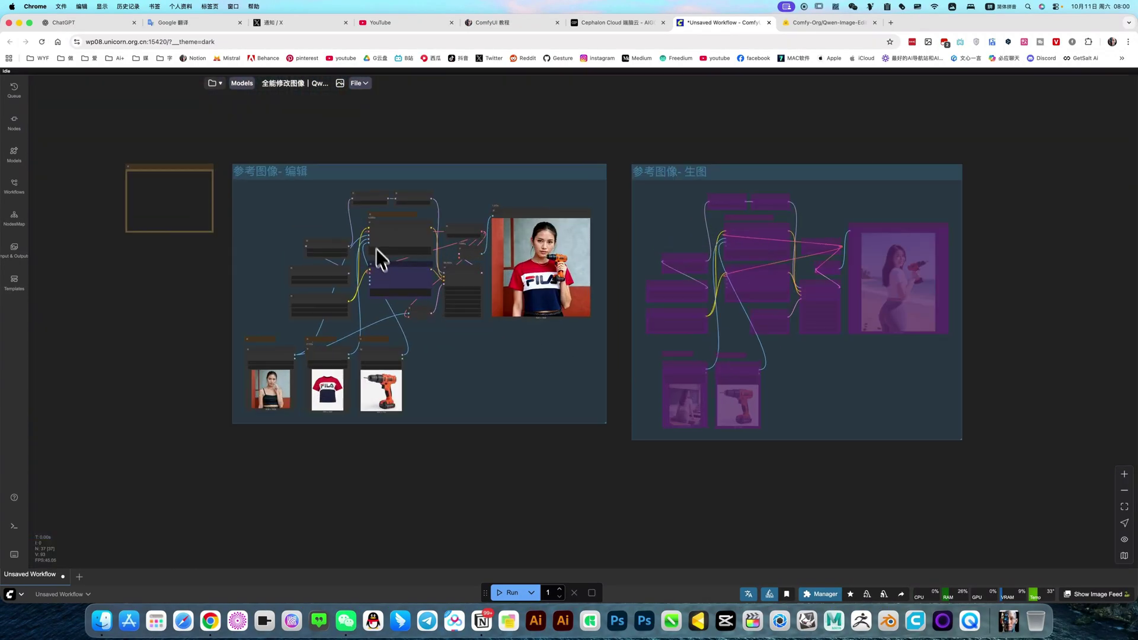
# Select the TextEncodeQwenImageEditPlus node with the empty prompt and look over the surrounding nodes of the 参考图像-编辑 group.
pyautogui.click(412, 310)
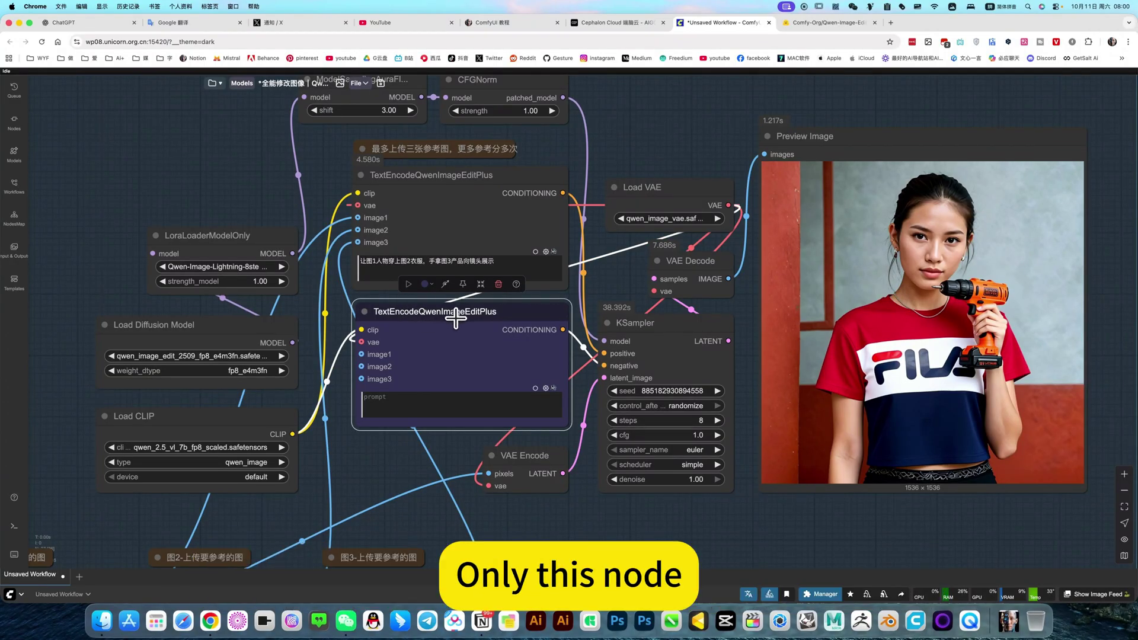
pyautogui.scroll(-3, 455, 318)
pyautogui.moveTo(383, 444); pyautogui.dragTo(482, 419)
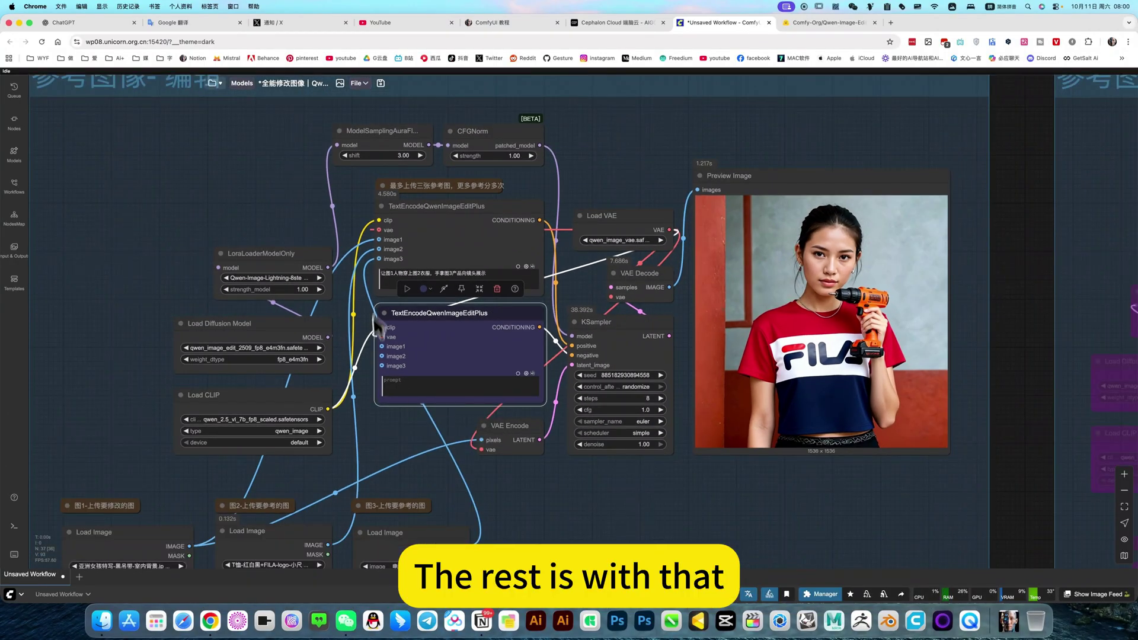
pyautogui.hscroll(-1, 409, 384)
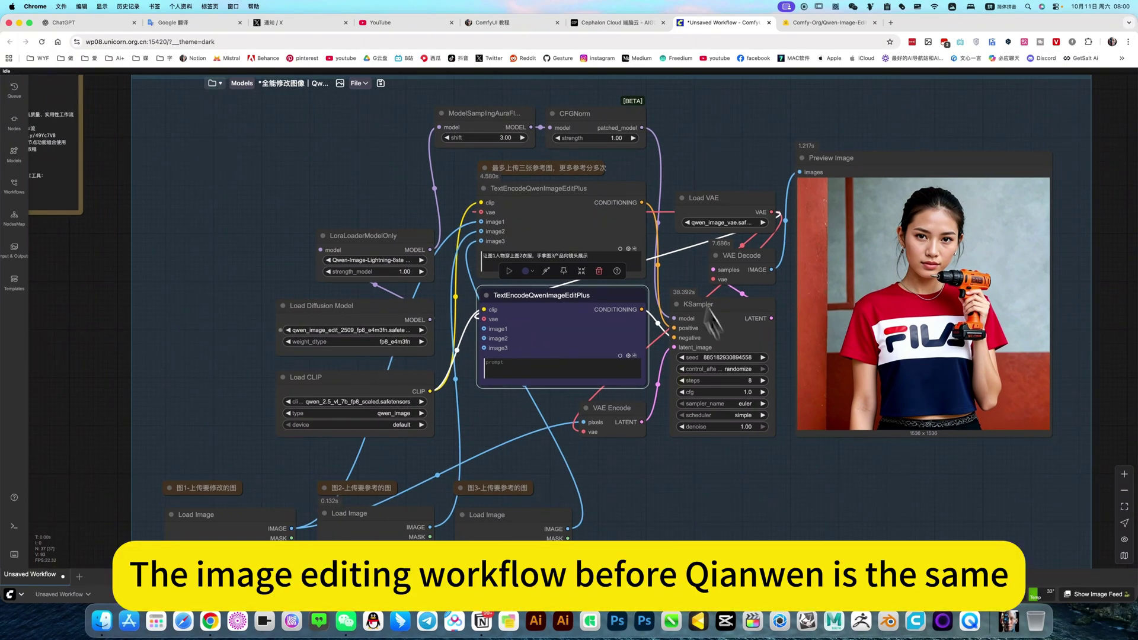
# Look up qwen_image_edit_2509_fp8_e4m3fn.safetensors in the Load Diffusion Model node's model choices, and close them without changing the model.
pyautogui.click(367, 329)
pyautogui.scroll(-6, 445, 313)
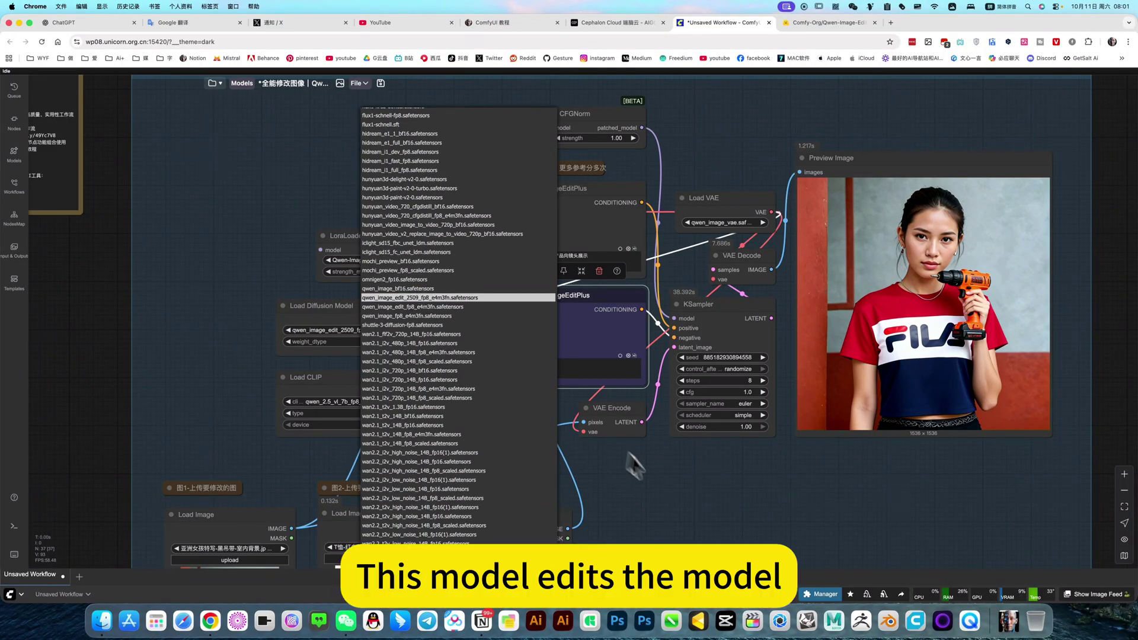
pyautogui.click(628, 489)
pyautogui.hscroll(1, 379, 403)
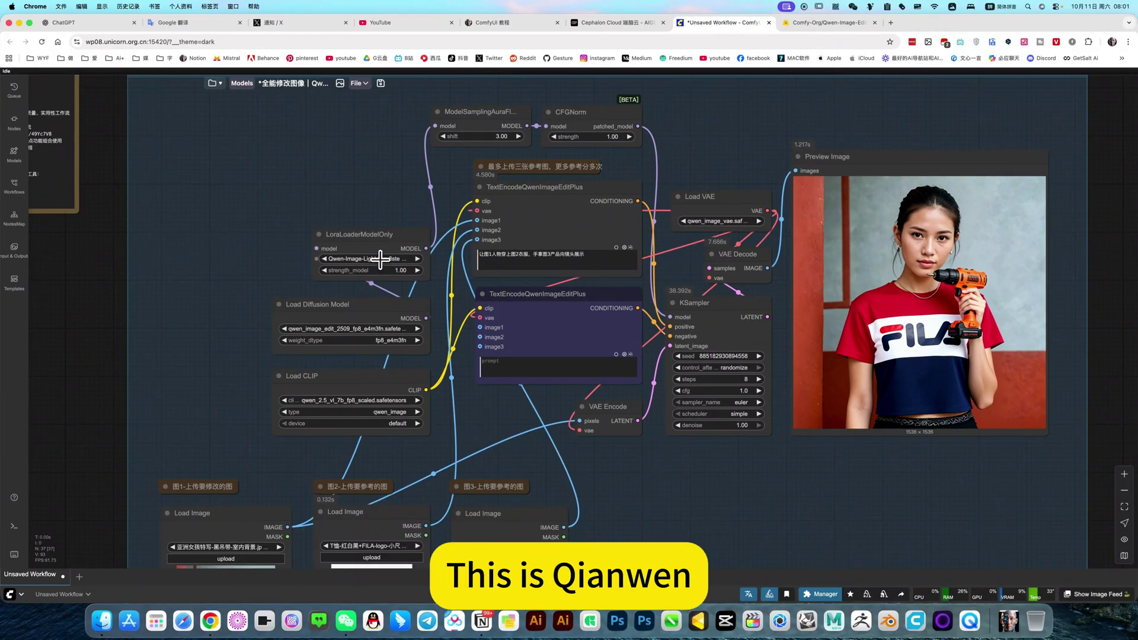
# Find the Qwen-Image-Lightning 8steps files among the LoraLoaderModelOnly node's LoRA choices, and close them without changing the LoRA.
pyautogui.click(380, 259)
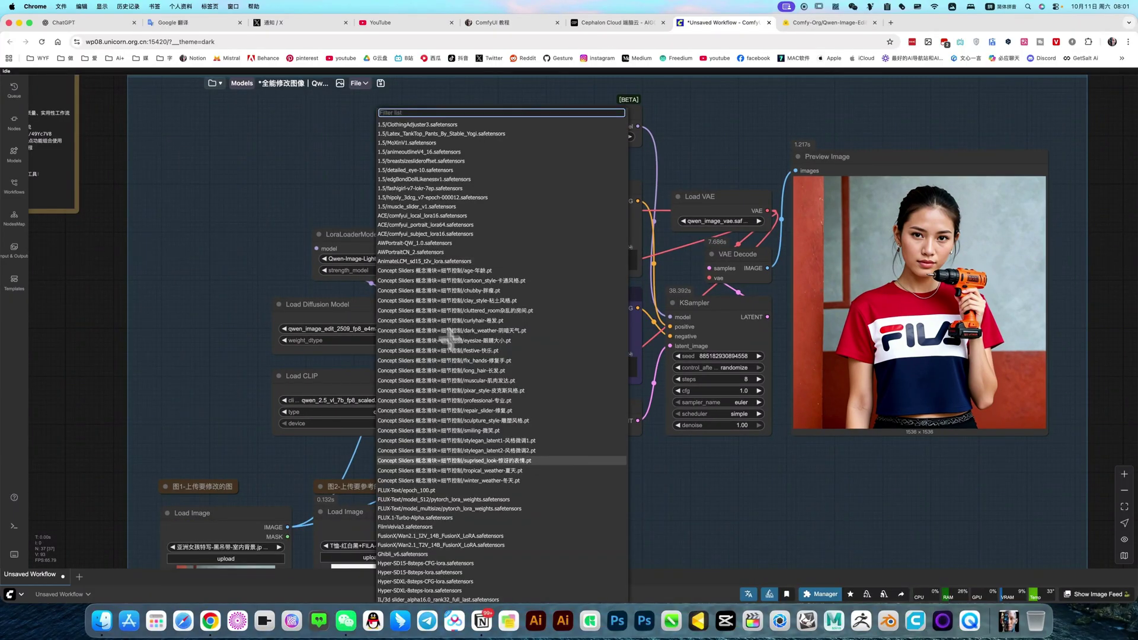
pyautogui.scroll(-2, 438, 330)
pyautogui.scroll(-1, 432, 330)
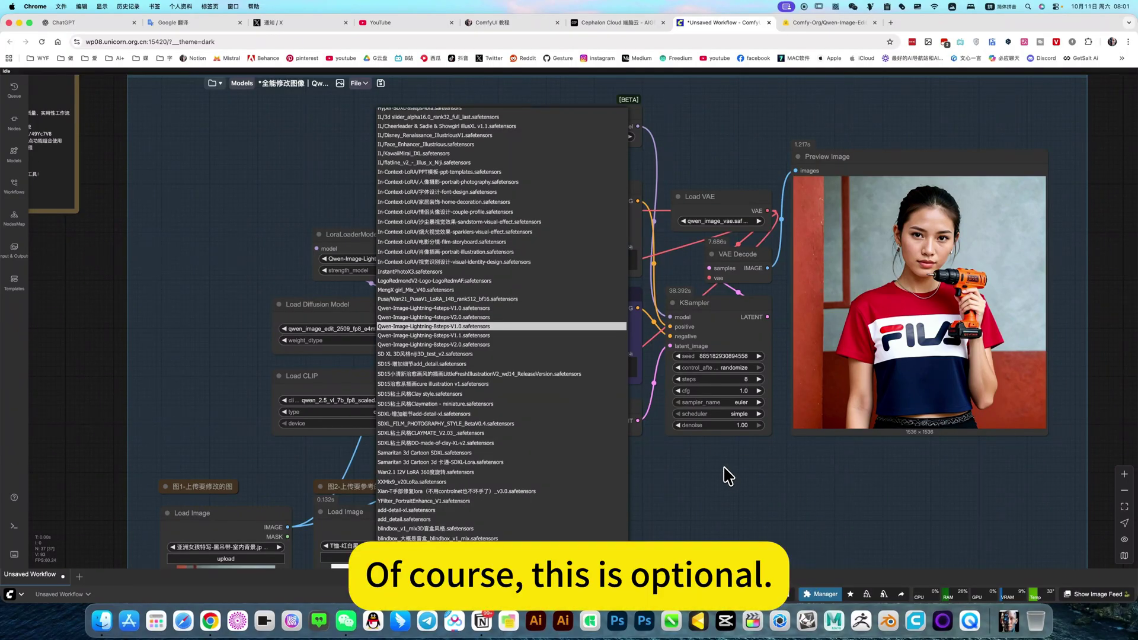
pyautogui.click(657, 460)
# Examine the KSampler steps setting and the three Load Image nodes for the picture to modify and its references.
pyautogui.hscroll(2, 700, 376)
pyautogui.scroll(-1, 700, 377)
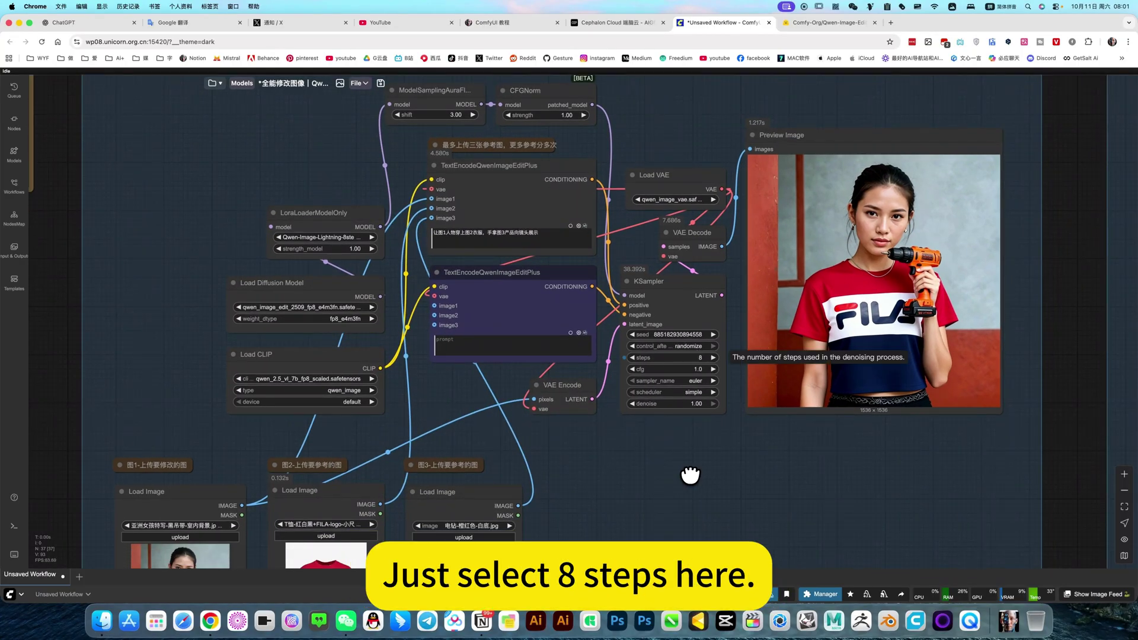
pyautogui.hscroll(-3, 368, 421)
pyautogui.hscroll(-6, 368, 421)
pyautogui.scroll(-2, 367, 420)
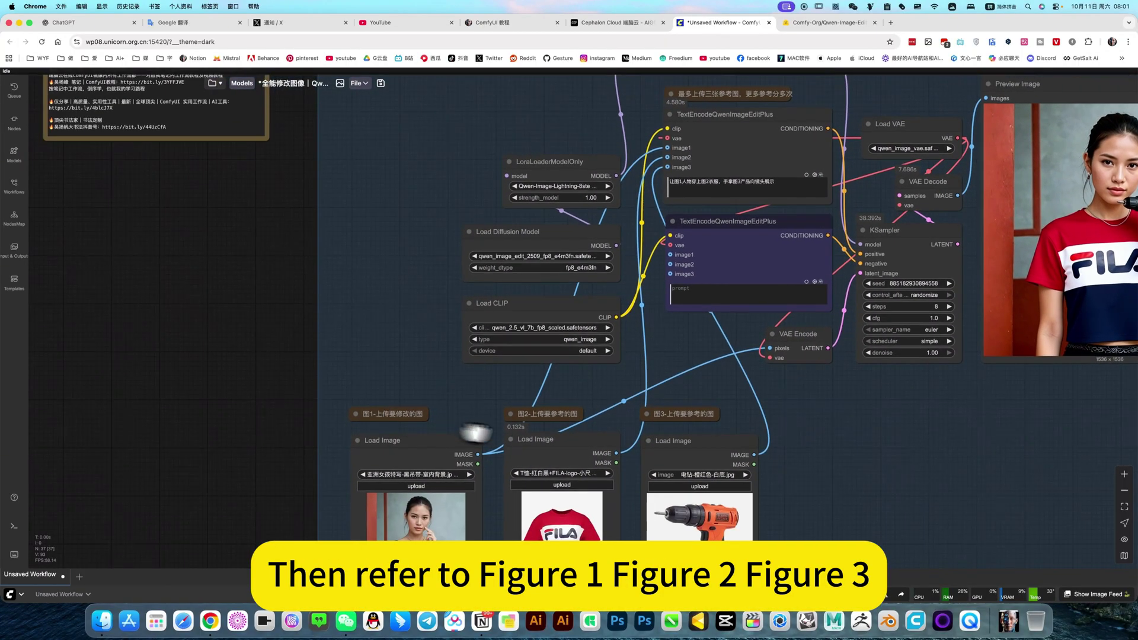
pyautogui.scroll(3, 804, 492)
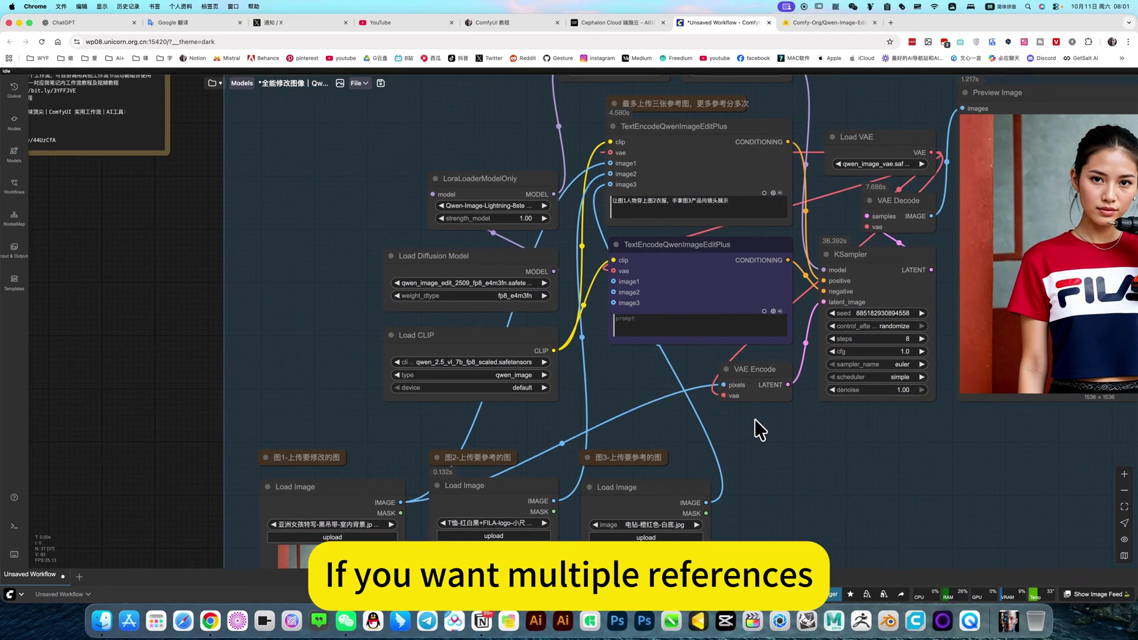
pyautogui.scroll(-5, 755, 428)
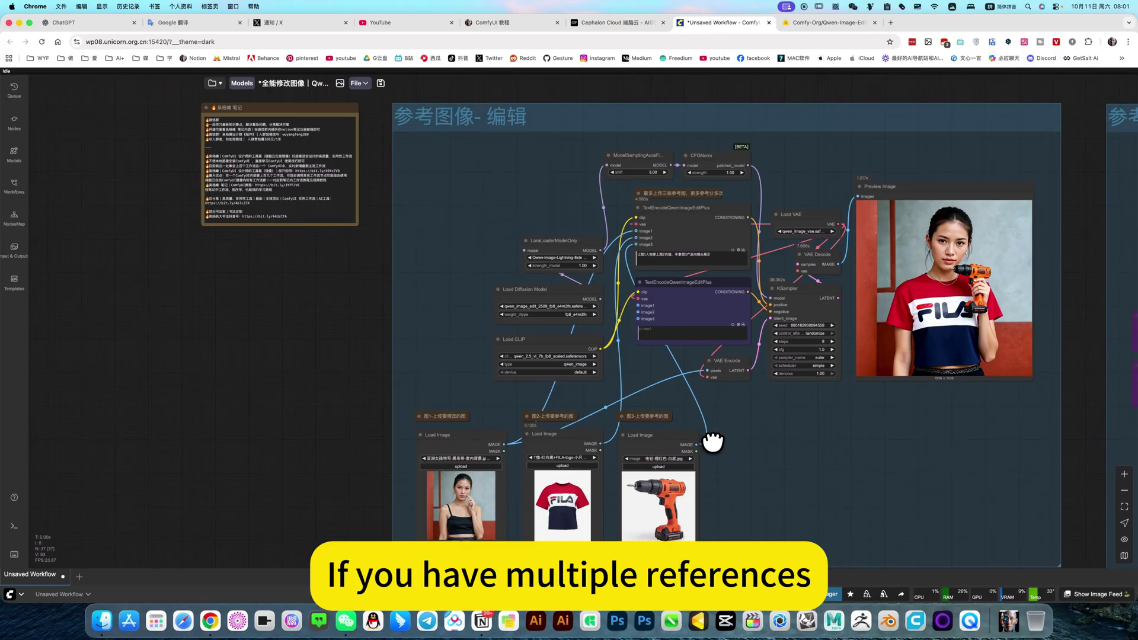
# View the Preview Image node's copy options without choosing one, and select the first and third Load Image nodes in turn.
pyautogui.moveTo(712, 443); pyautogui.dragTo(668, 443)
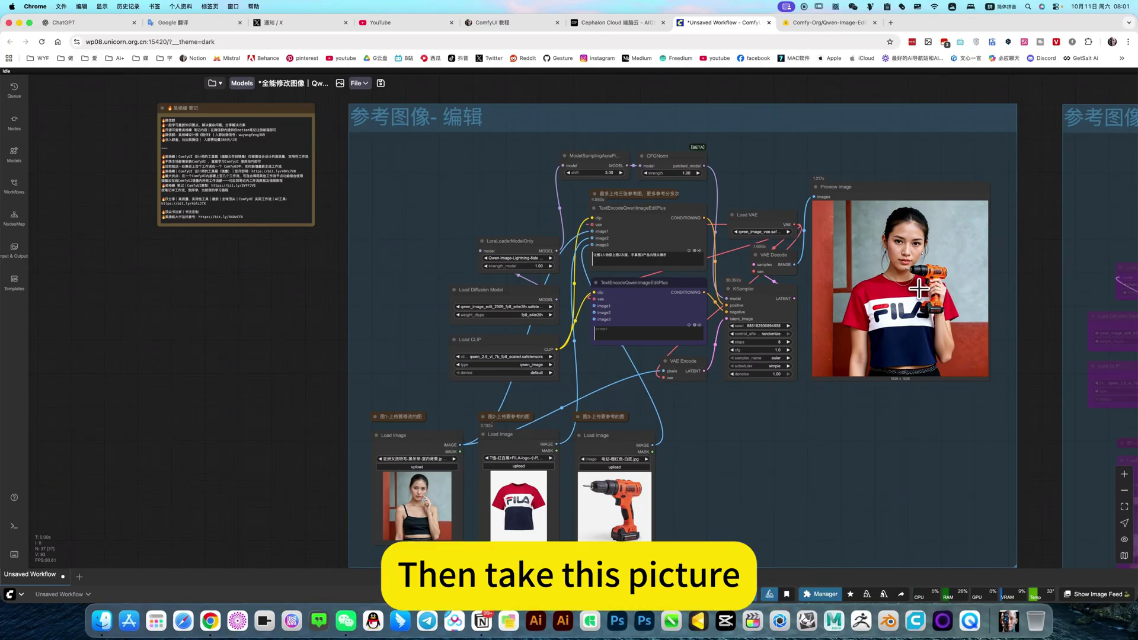
pyautogui.rightClick(919, 414)
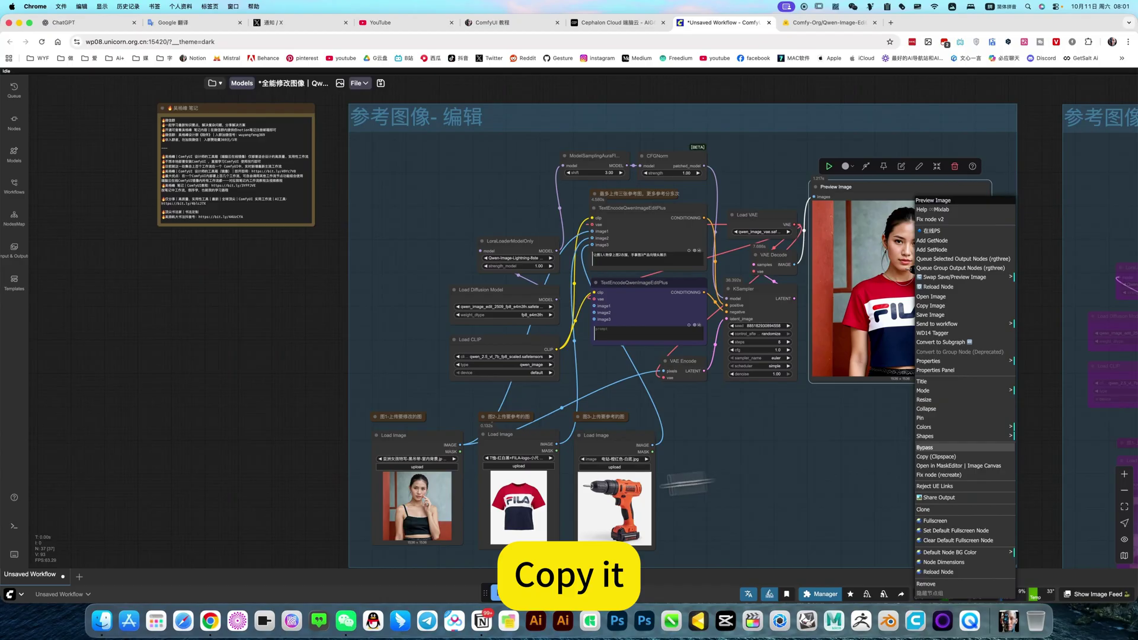
pyautogui.click(416, 505)
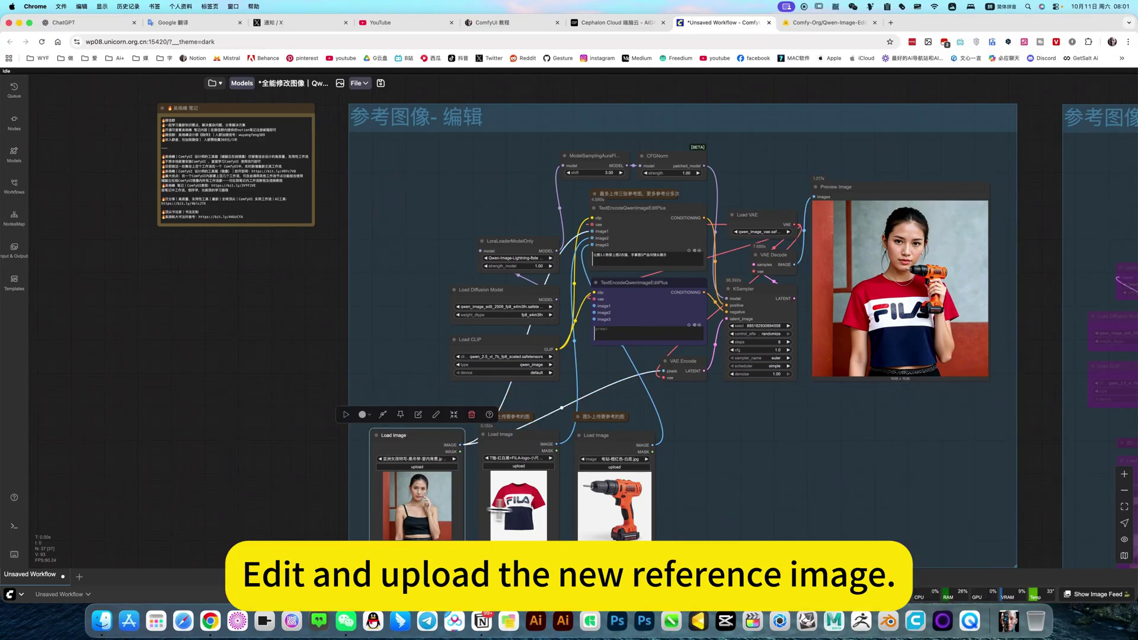
pyautogui.click(611, 500)
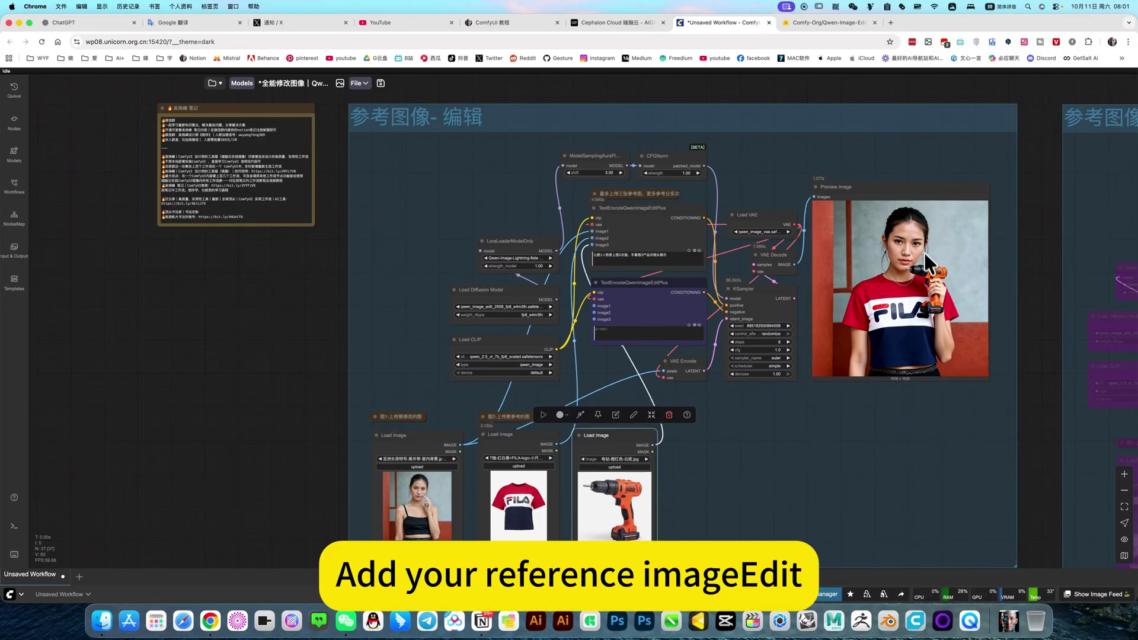
# Compare the details and size of the Preview Image result with the source pictures in the Load Image nodes.
pyautogui.scroll(14, 924, 237)
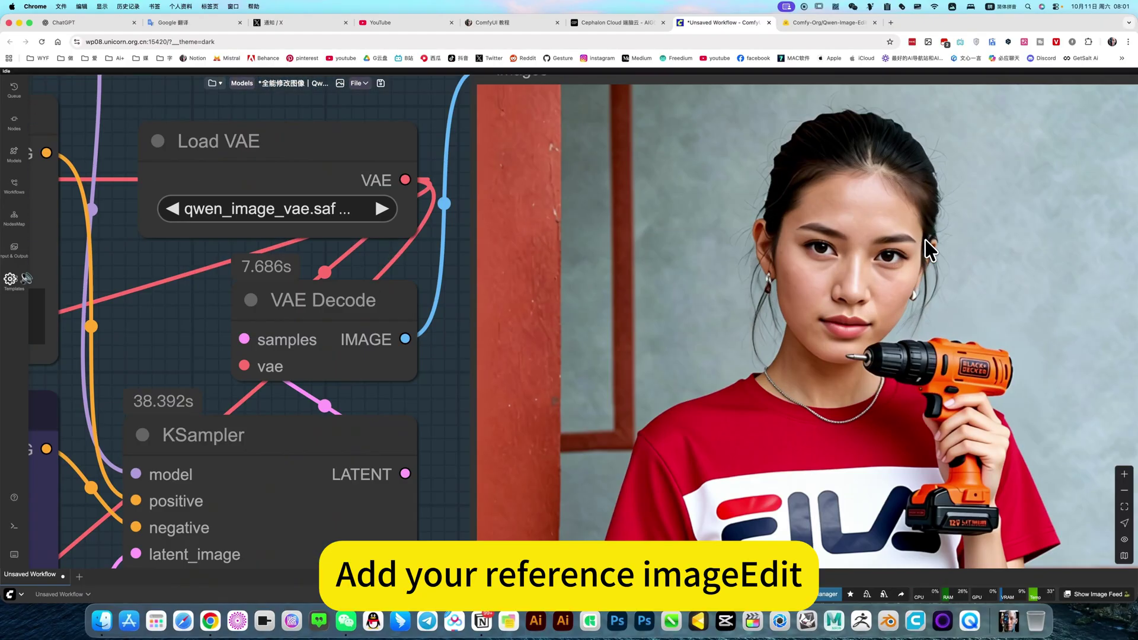
pyautogui.scroll(-8, 924, 237)
pyautogui.scroll(-10, 718, 415)
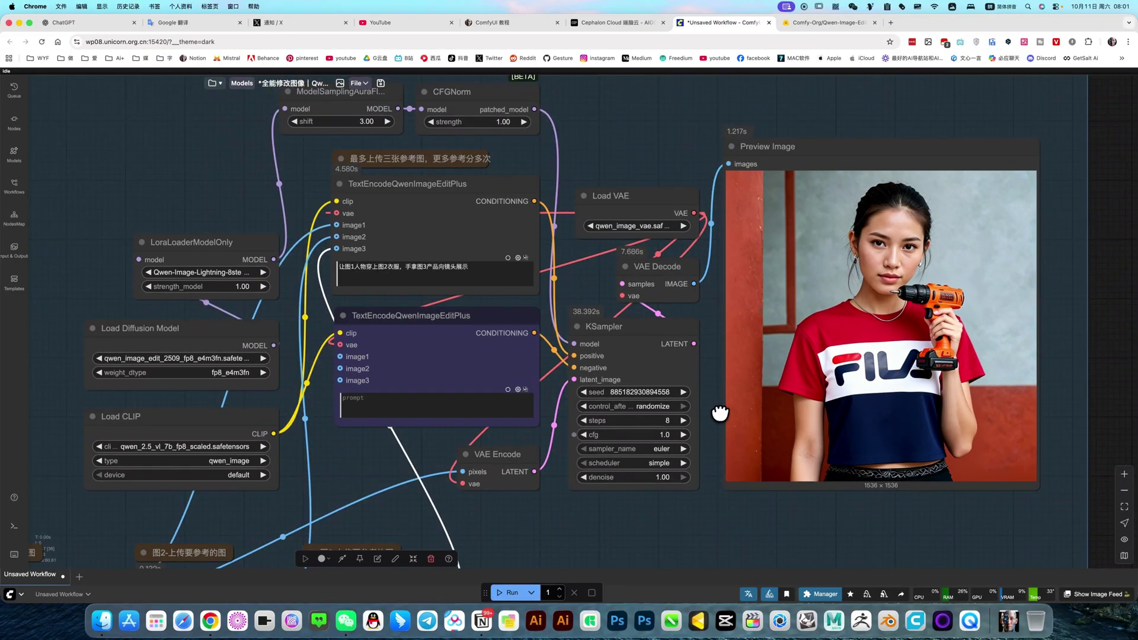
pyautogui.scroll(12, 717, 418)
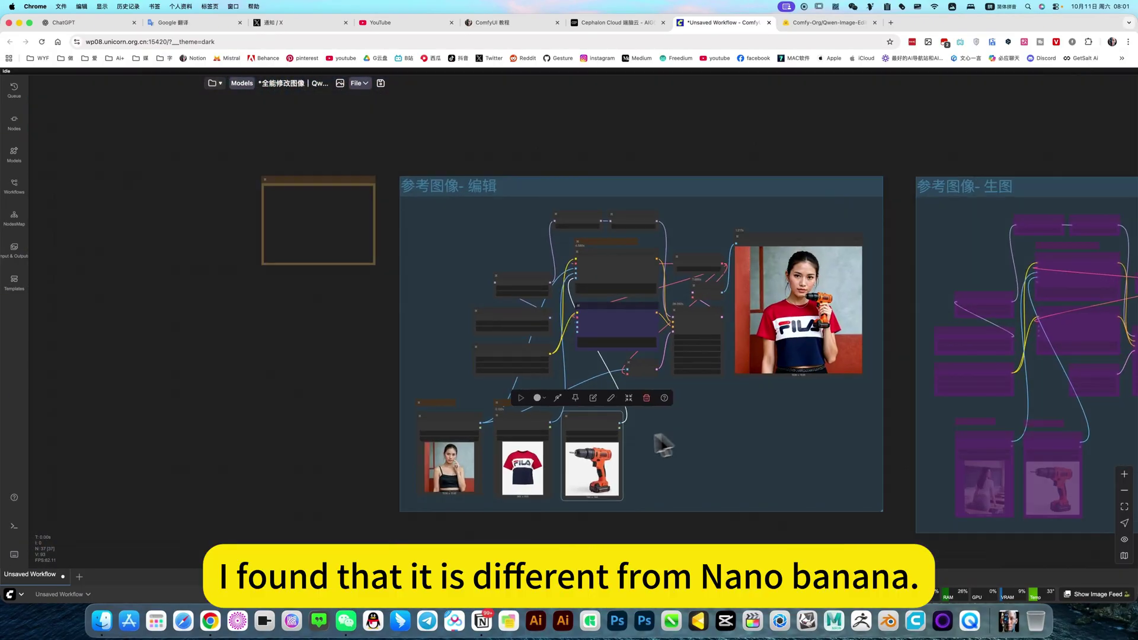
pyautogui.moveTo(48, 551); pyautogui.dragTo(250, 479)
pyautogui.hscroll(-5, 272, 463)
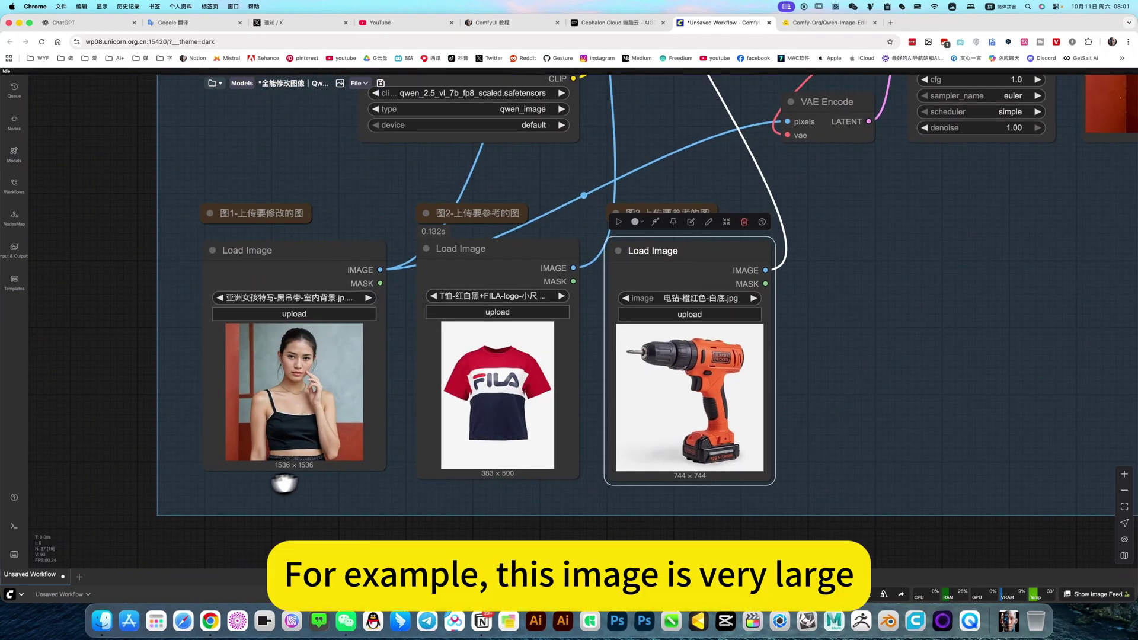
pyautogui.scroll(8, 361, 415)
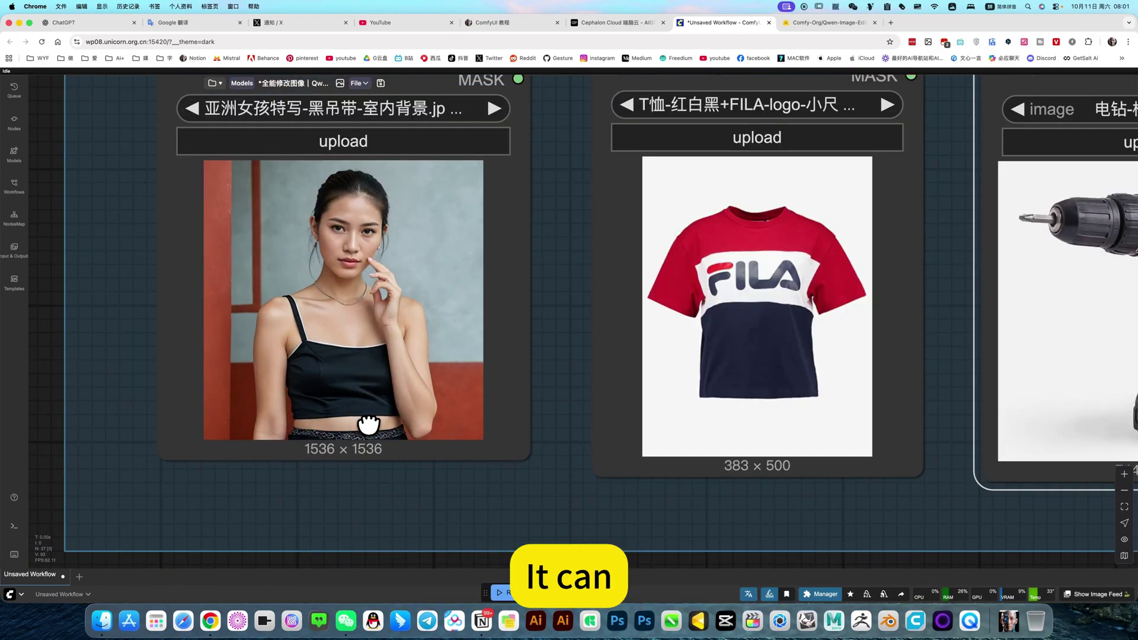
pyautogui.scroll(-6, 711, 391)
pyautogui.scroll(-2, 716, 371)
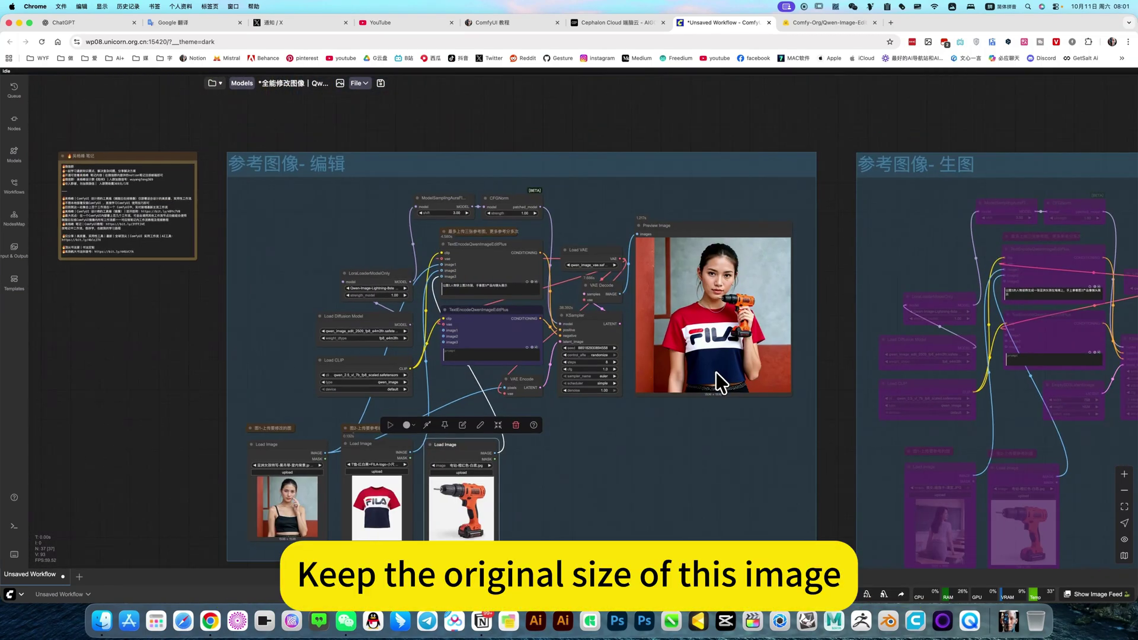
pyautogui.scroll(15, 717, 379)
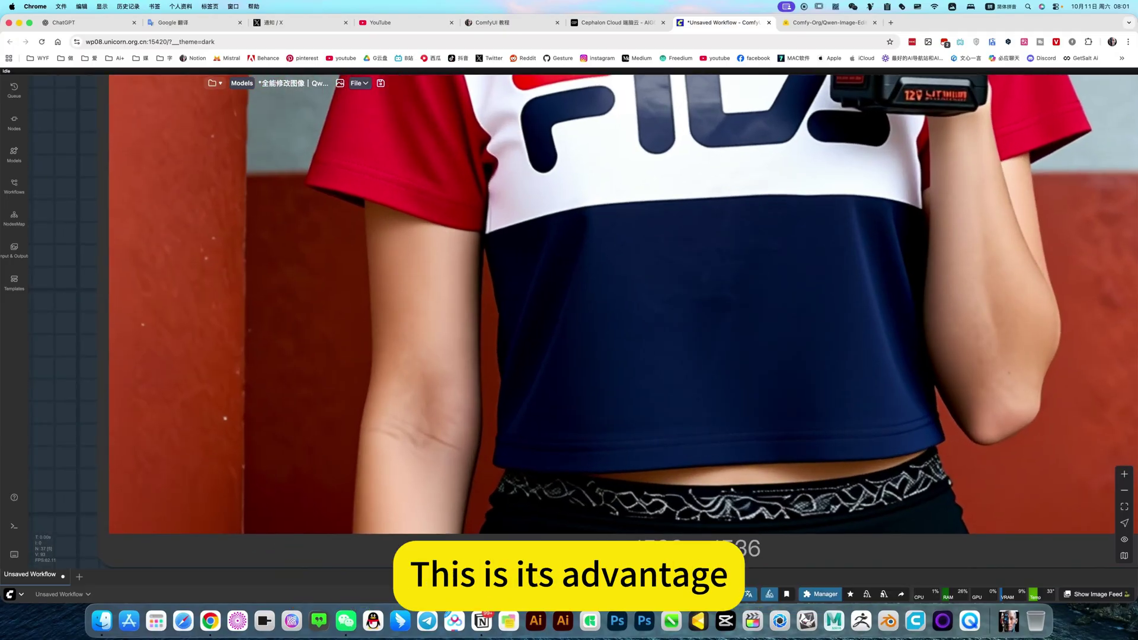
pyautogui.scroll(-15, 657, 290)
pyautogui.scroll(-4, 599, 439)
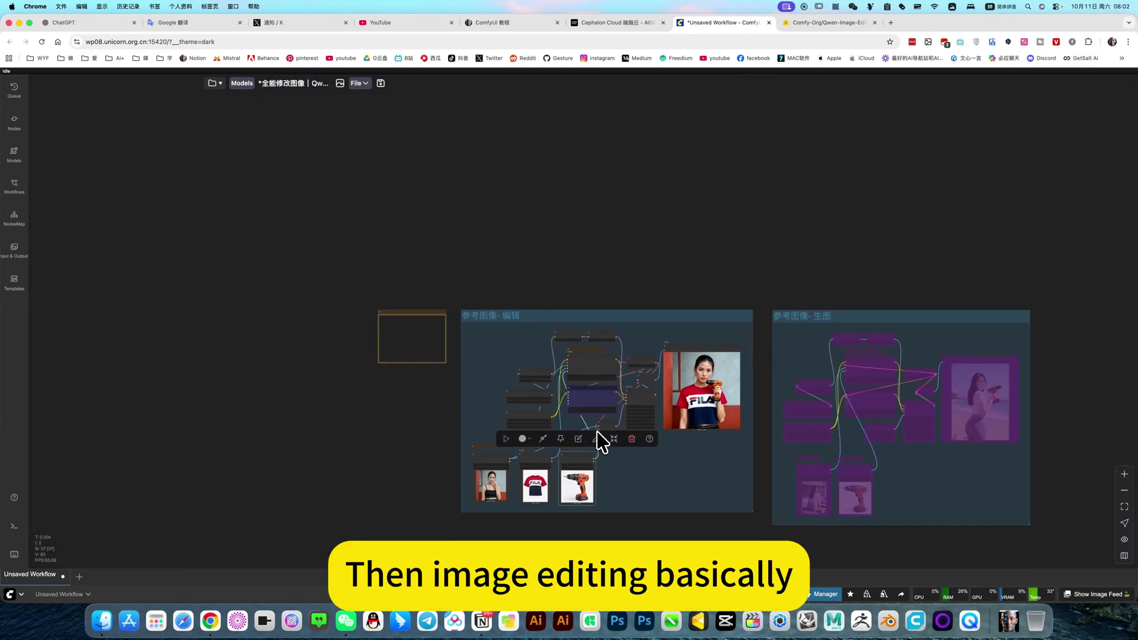
# Review the node links of the 参考图像-编辑 group and select the VAE Encode node to trace its connections.
pyautogui.scroll(10, 652, 460)
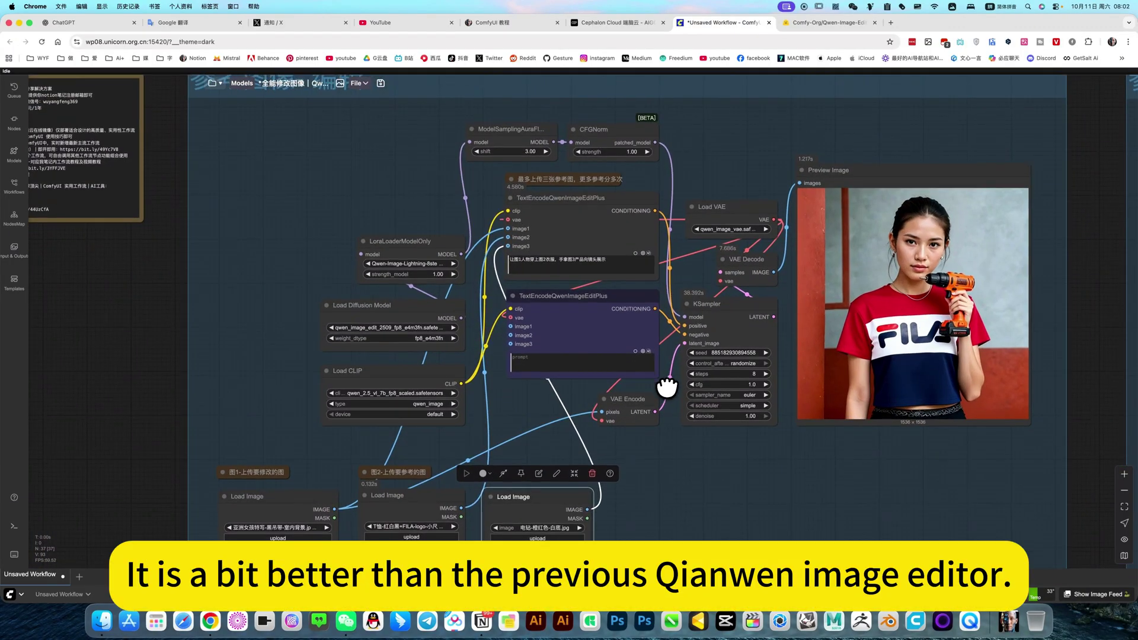
pyautogui.scroll(-3, 667, 388)
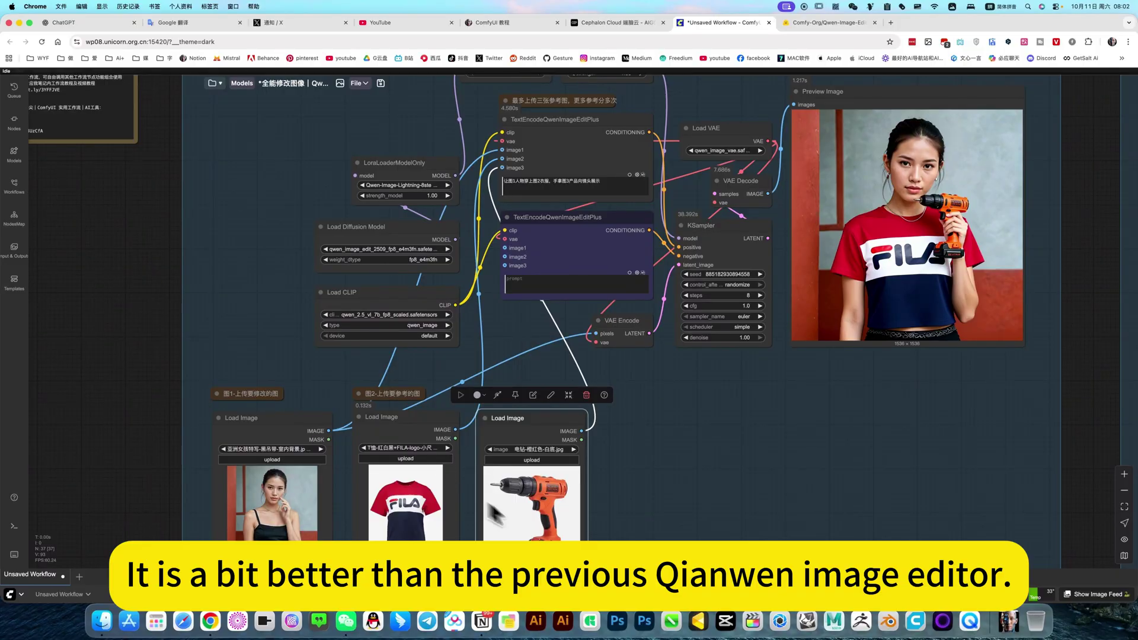
pyautogui.scroll(1, 622, 468)
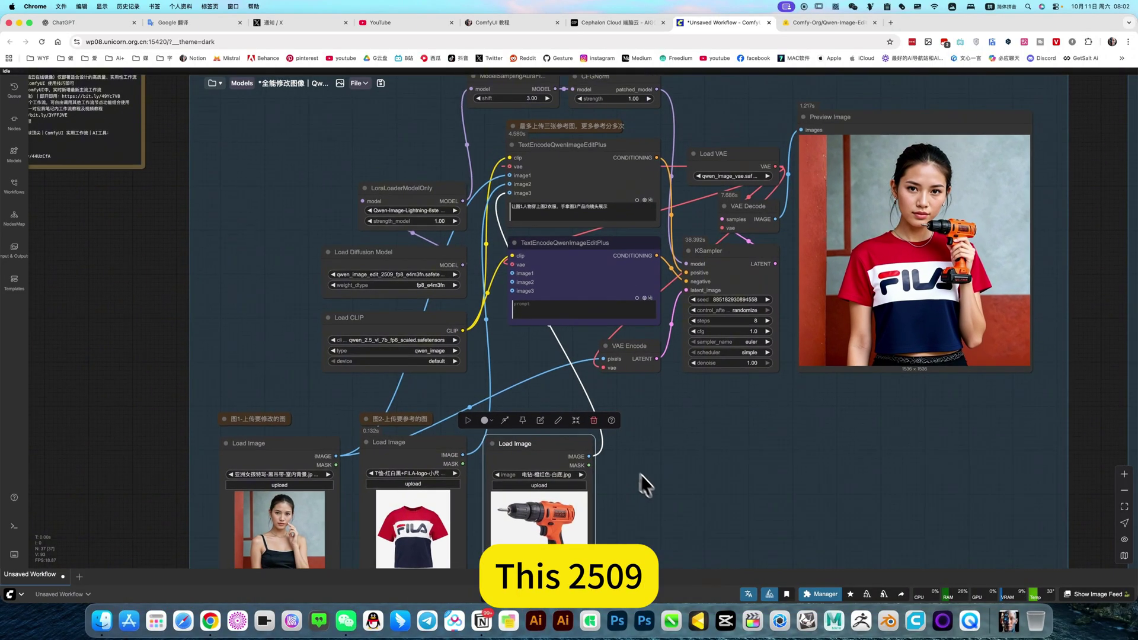
pyautogui.scroll(1, 598, 495)
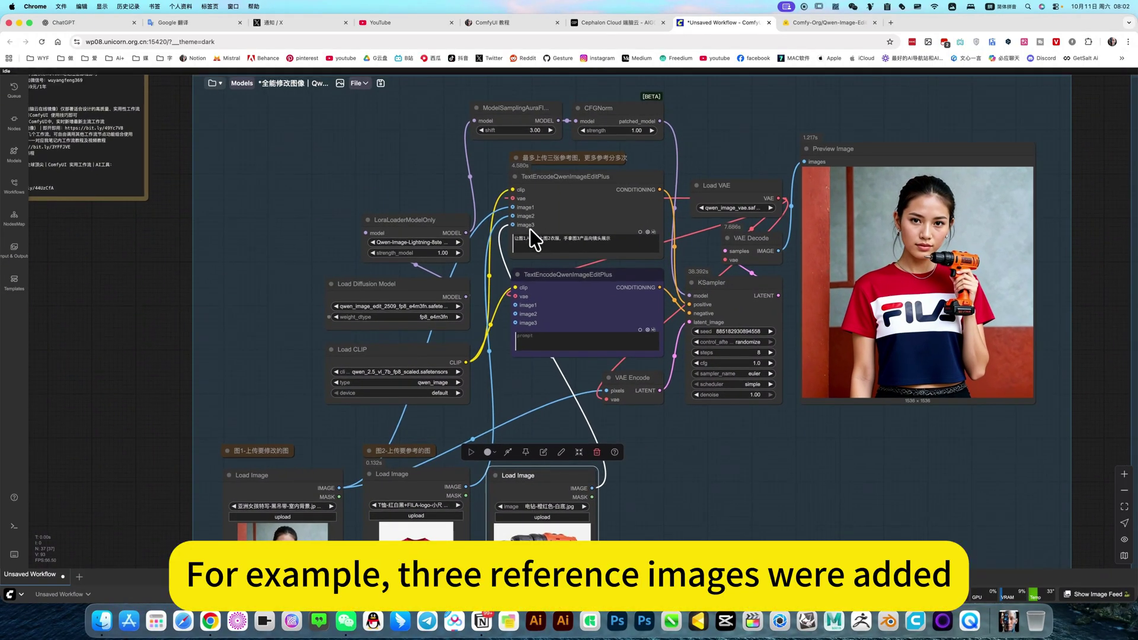
pyautogui.hscroll(1, 662, 453)
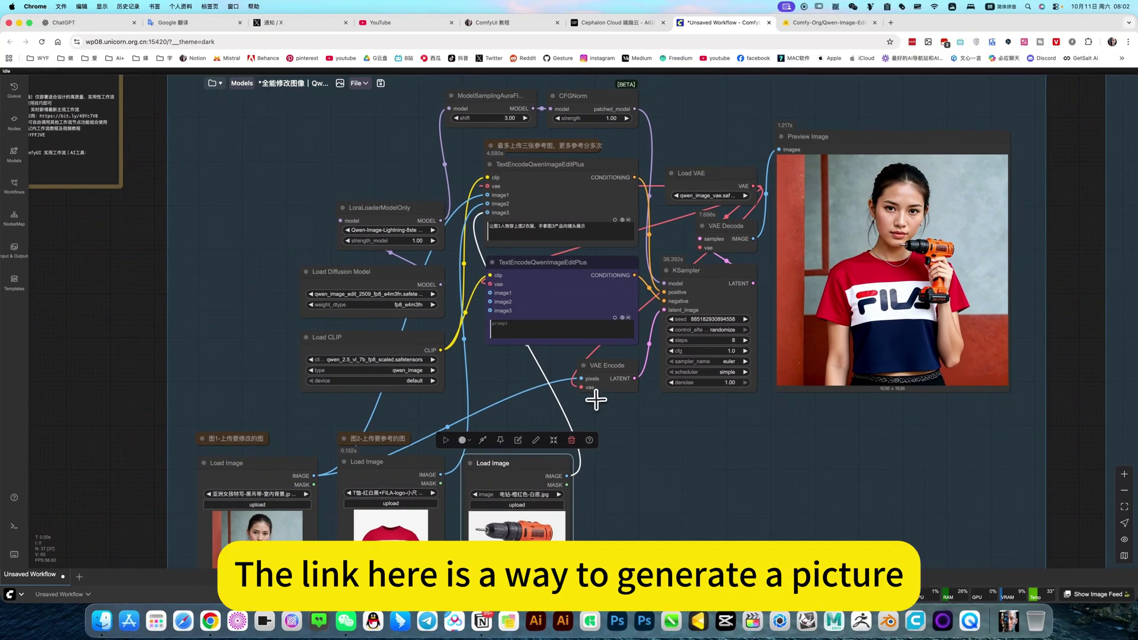
pyautogui.scroll(1, 591, 399)
pyautogui.click(566, 407)
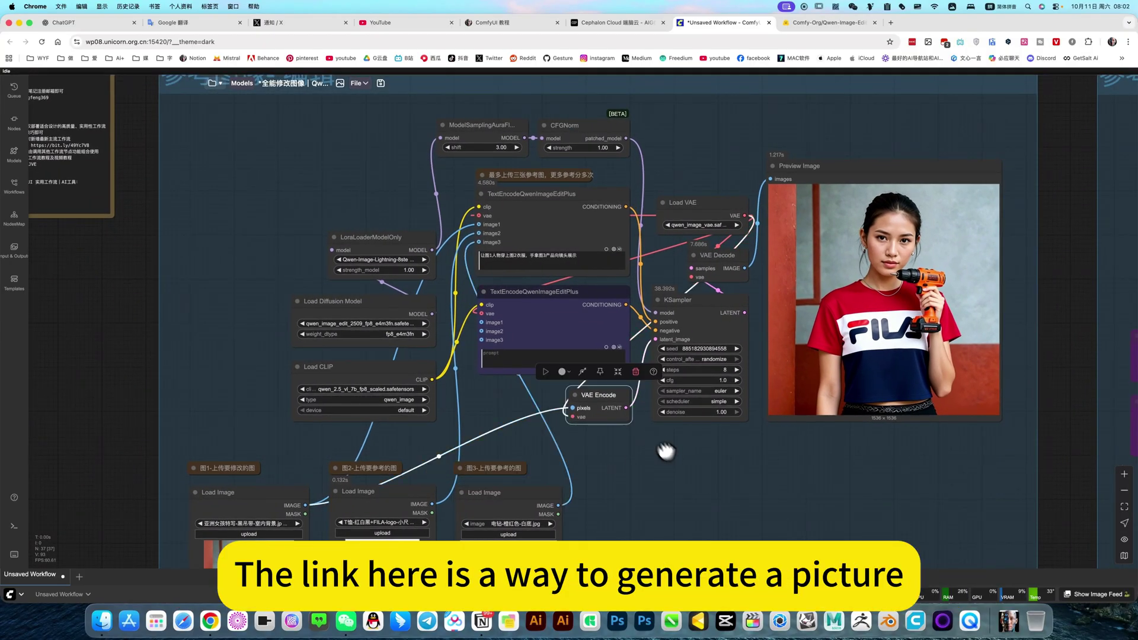
pyautogui.hscroll(-1, 592, 492)
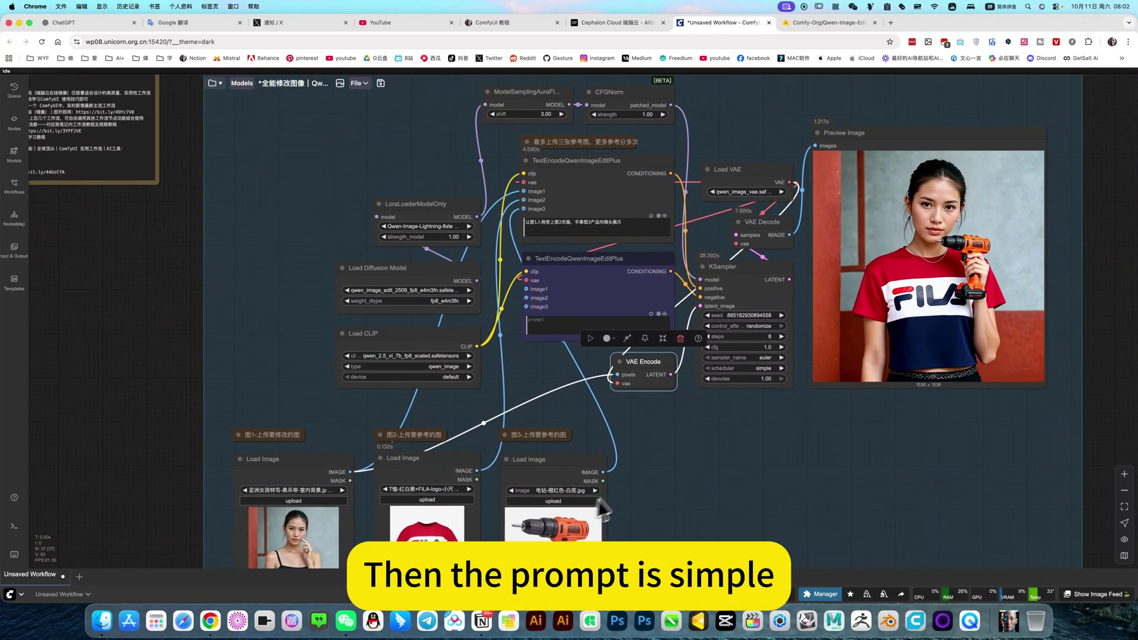
# Select the first and third Load Image nodes of the 参考图像-编辑 group in turn and read the positive prompt.
pyautogui.scroll(-3, 333, 418)
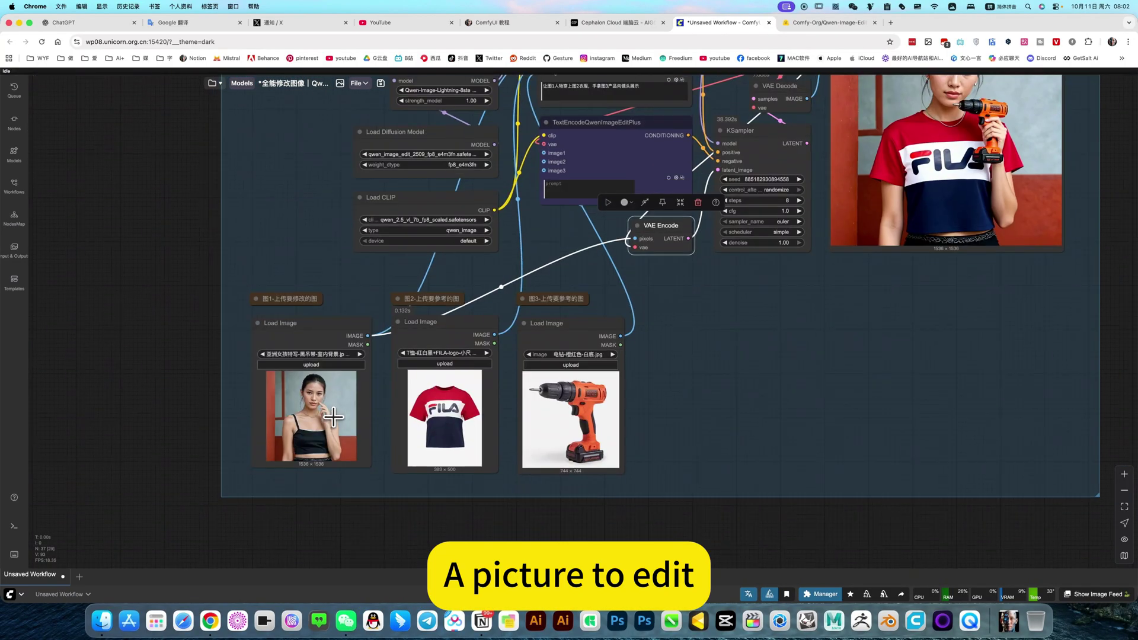
pyautogui.click(335, 423)
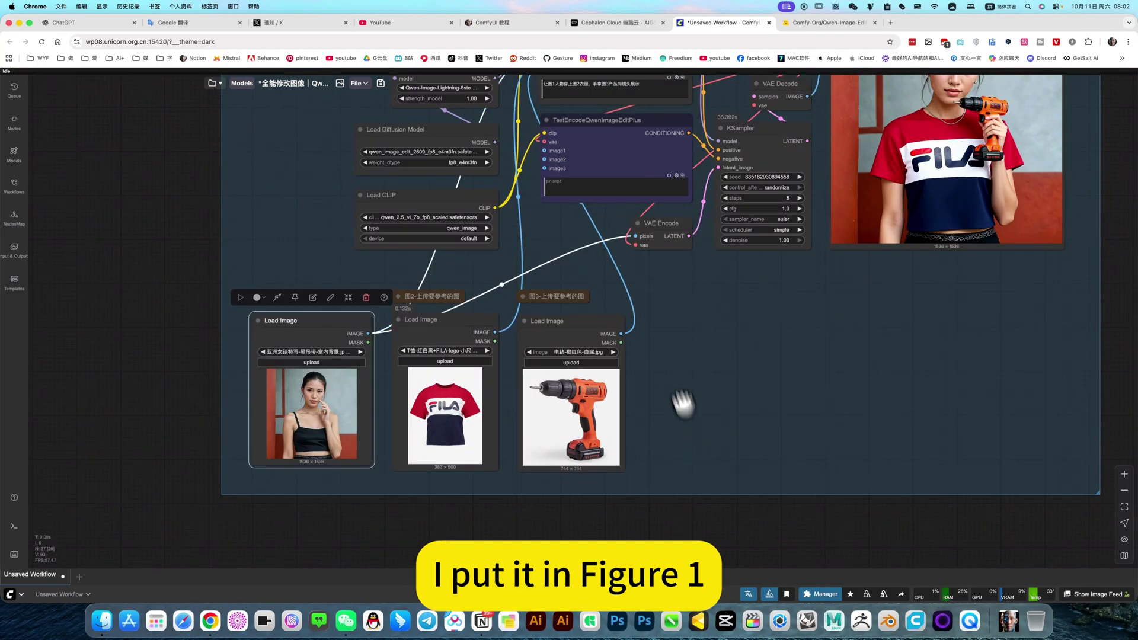
pyautogui.scroll(2, 557, 159)
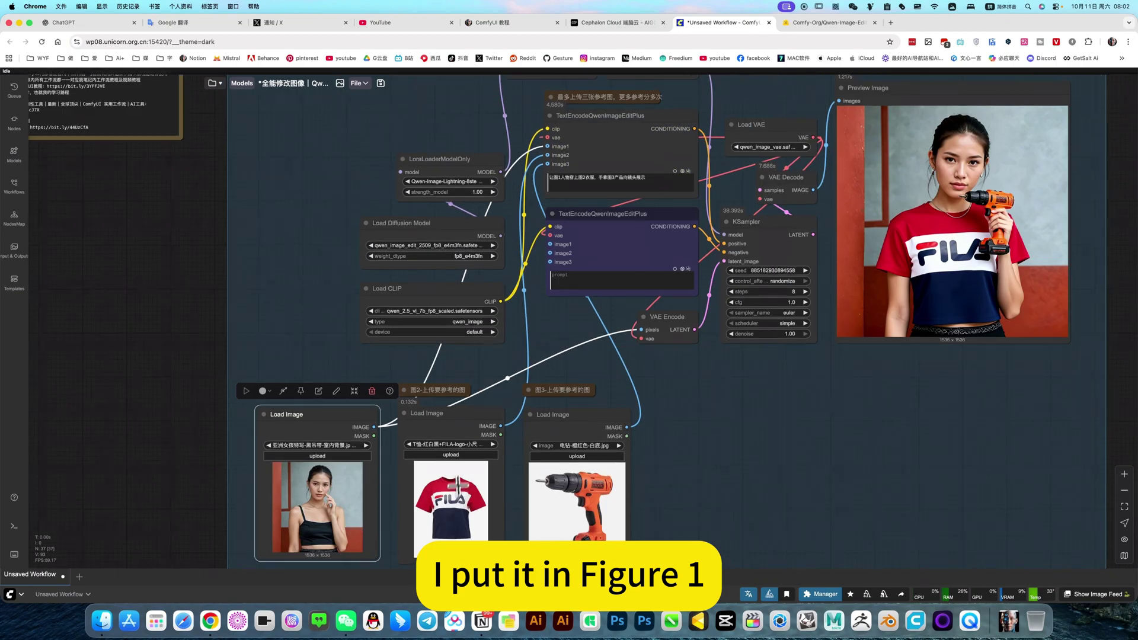
pyautogui.click(580, 499)
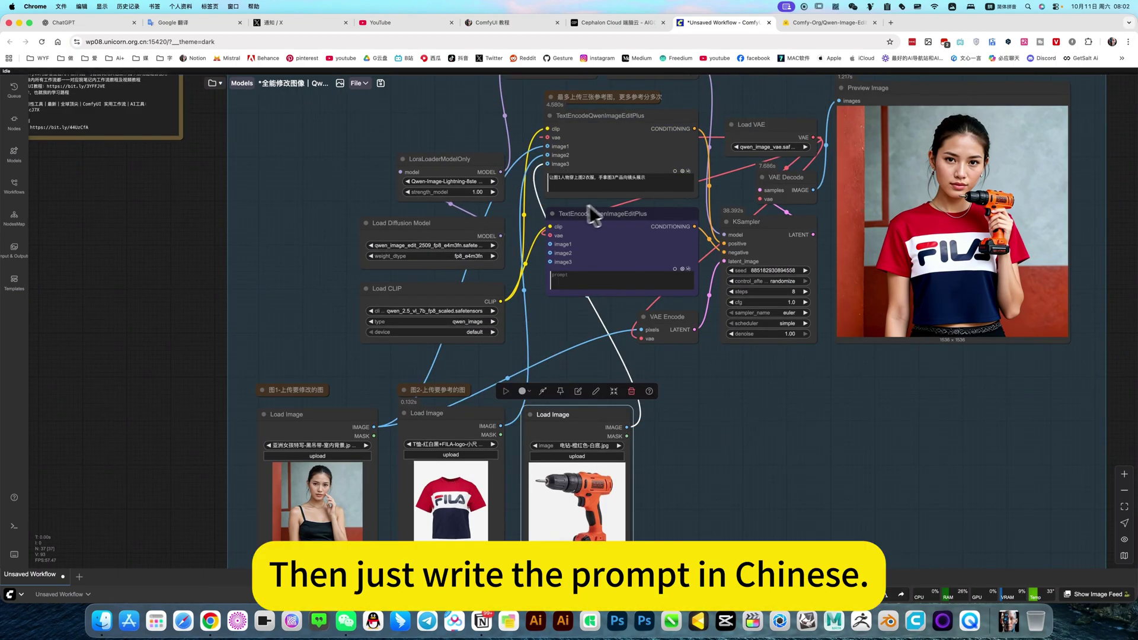
pyautogui.scroll(1, 611, 203)
pyautogui.scroll(5, 619, 204)
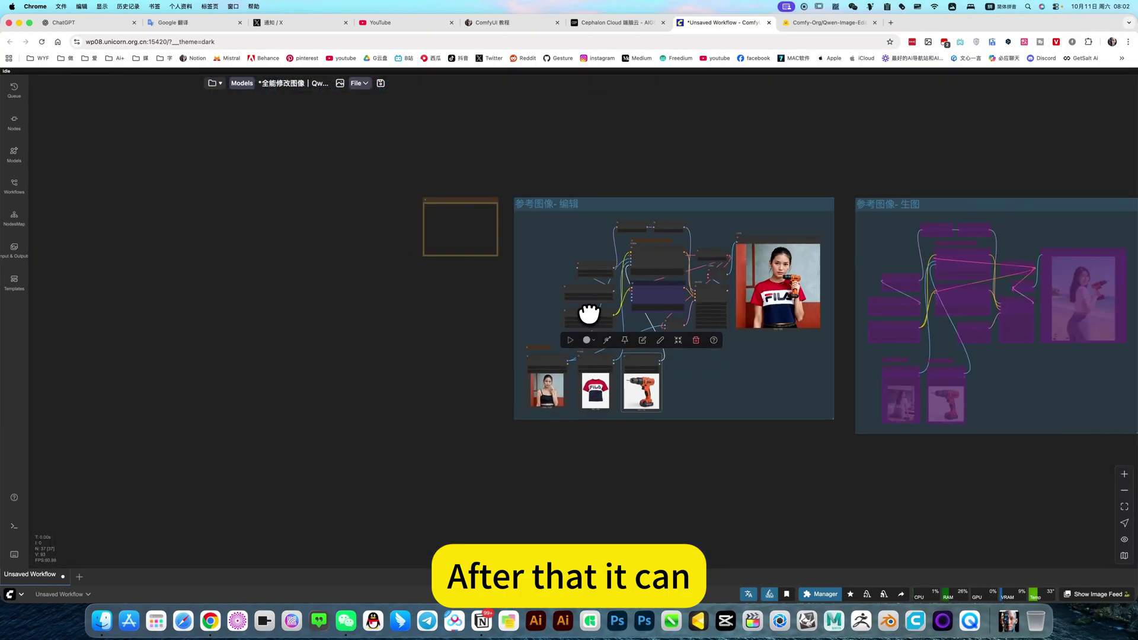
# Compare the 参考图像-编辑 group's Preview Image result with its three source pictures and select the VAE Encode node.
pyautogui.moveTo(588, 314); pyautogui.dragTo(453, 347)
pyautogui.scroll(9, 590, 317)
pyautogui.scroll(-3, 200, 486)
pyautogui.scroll(-2, 199, 484)
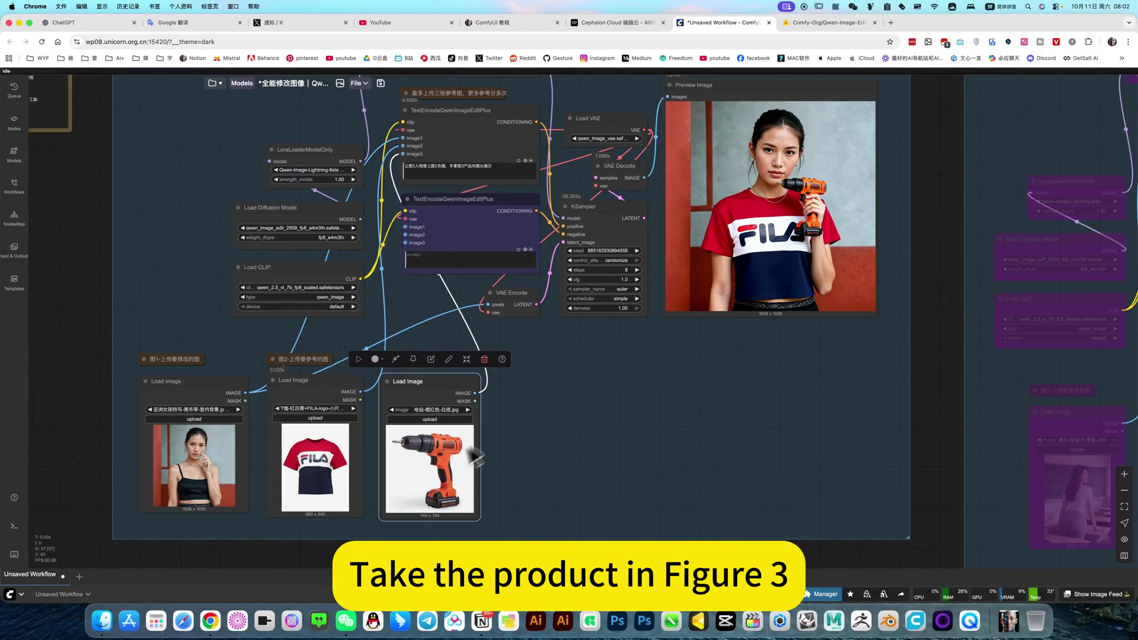
pyautogui.scroll(3, 716, 403)
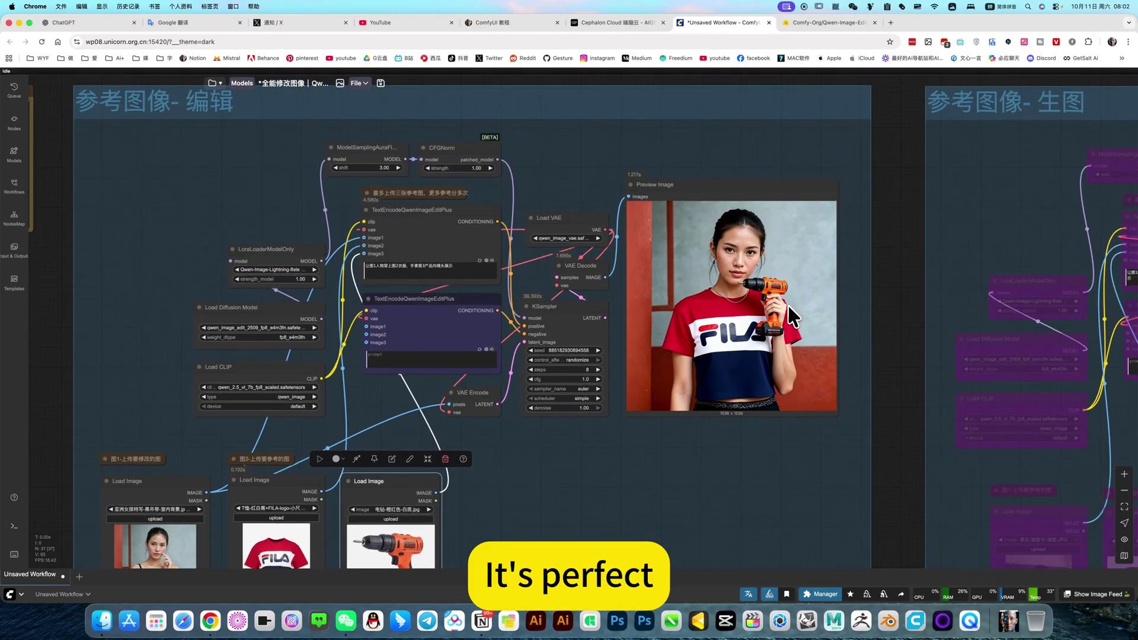
pyautogui.scroll(-3, 694, 437)
pyautogui.scroll(2, 634, 493)
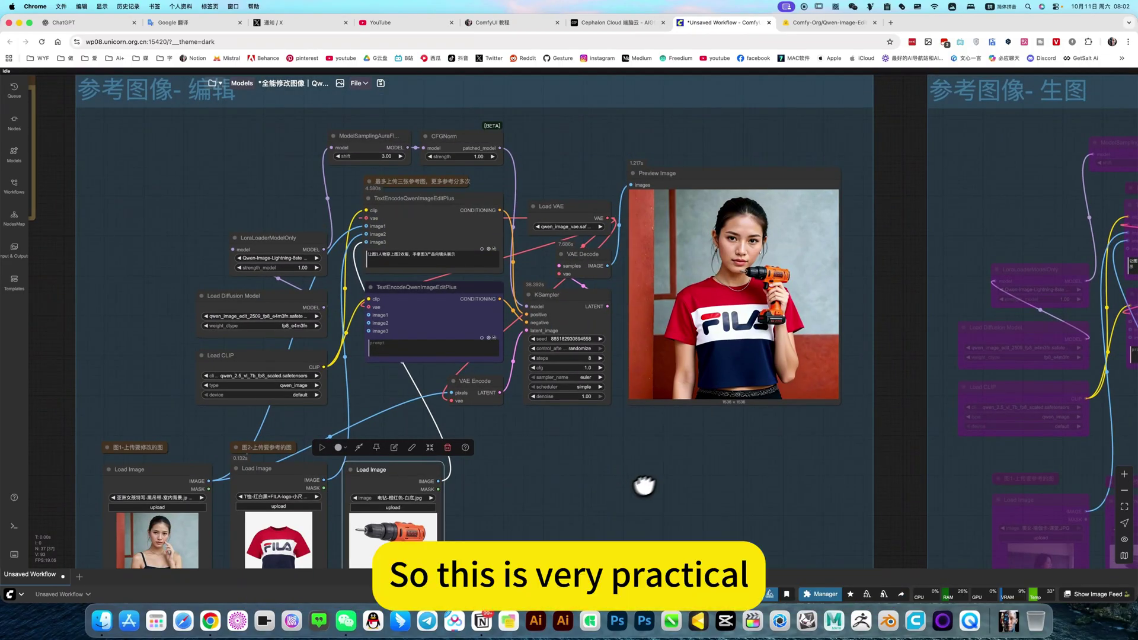
pyautogui.scroll(-1, 648, 484)
pyautogui.hscroll(-1, 341, 243)
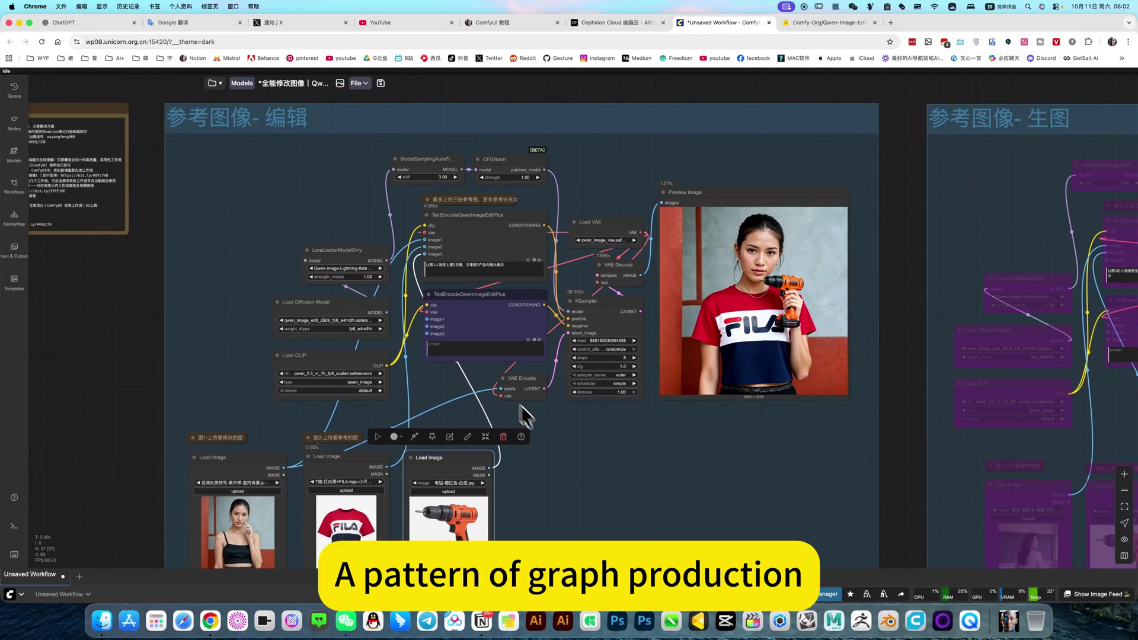
pyautogui.click(521, 386)
pyautogui.moveTo(256, 140); pyautogui.dragTo(269, 159)
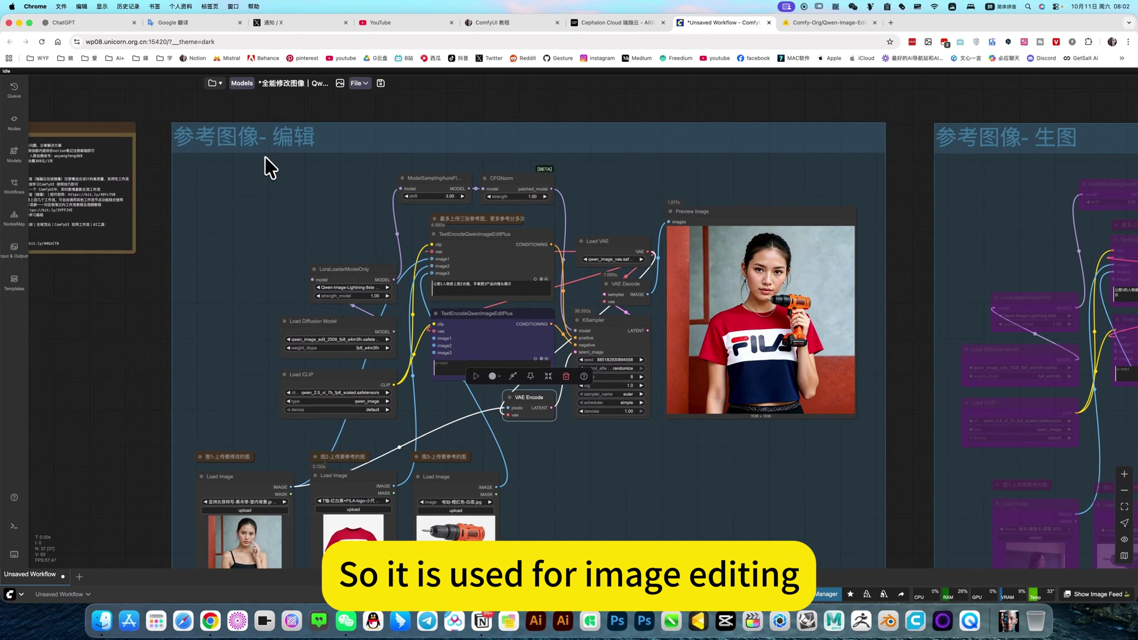
# Set the nodes of the bypassed 参考图像-生图 group to Always.
pyautogui.moveTo(711, 462); pyautogui.dragTo(582, 434)
pyautogui.hscroll(5, 607, 469)
pyautogui.rightClick(595, 473)
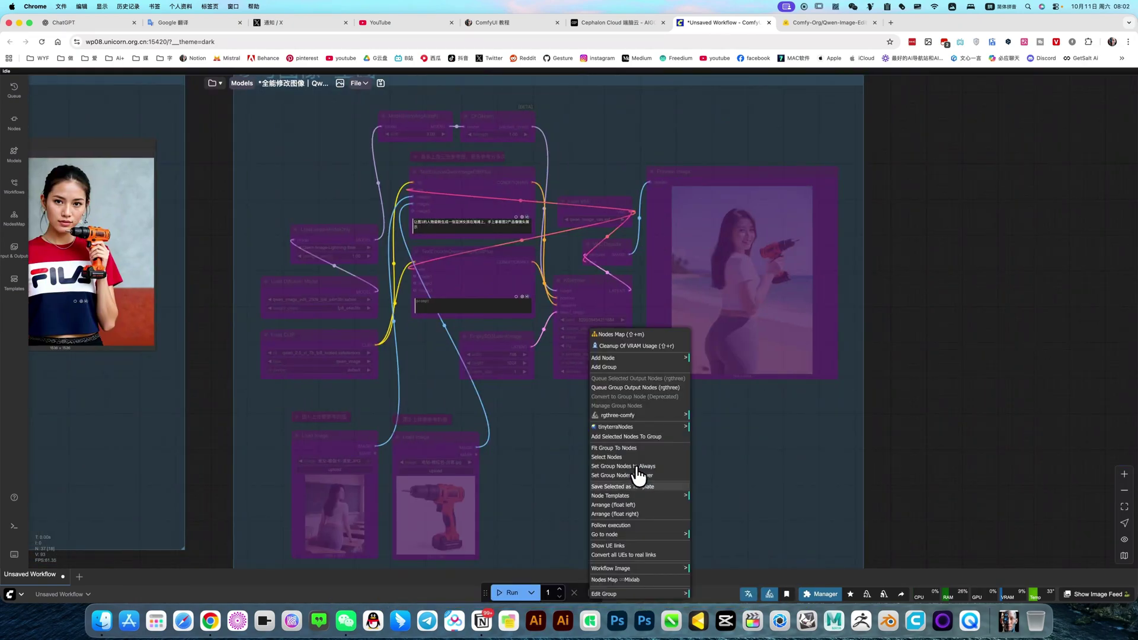
pyautogui.click(632, 466)
pyautogui.scroll(4, 450, 237)
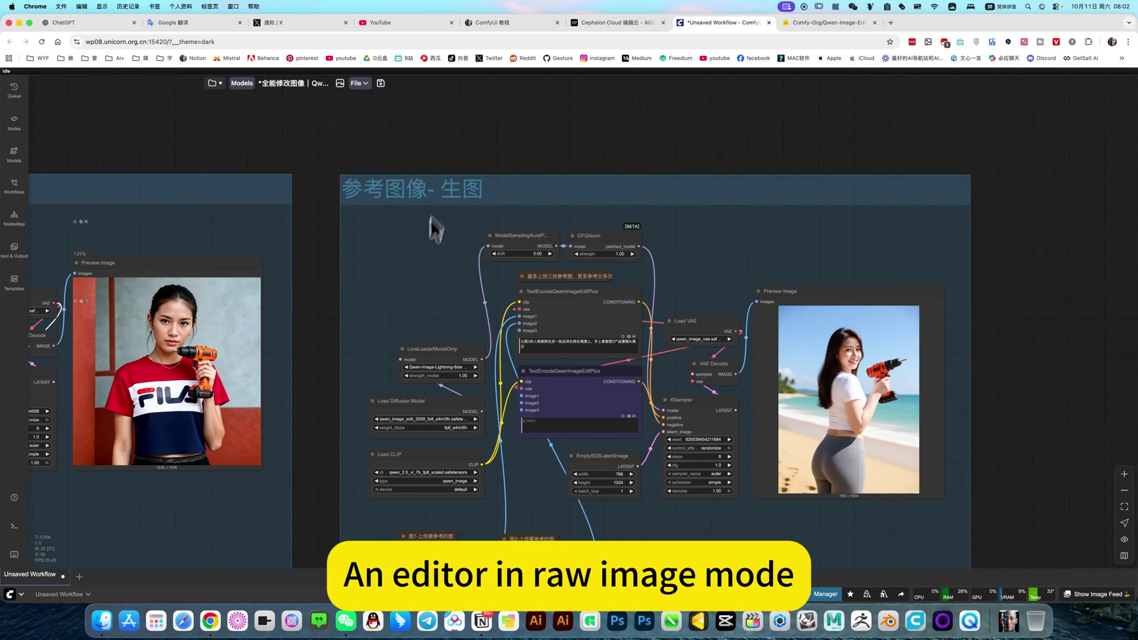
# Select the EmptySD3LatentImage node in the 参考图像-生图 group and examine its width and height settings.
pyautogui.scroll(6, 610, 407)
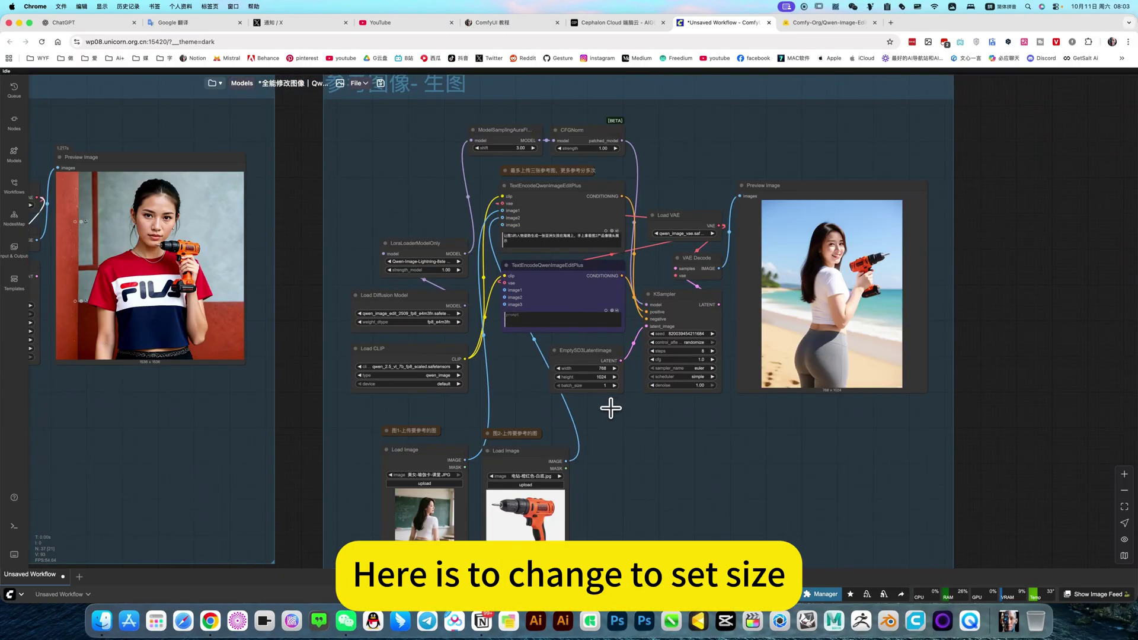
pyautogui.click(593, 476)
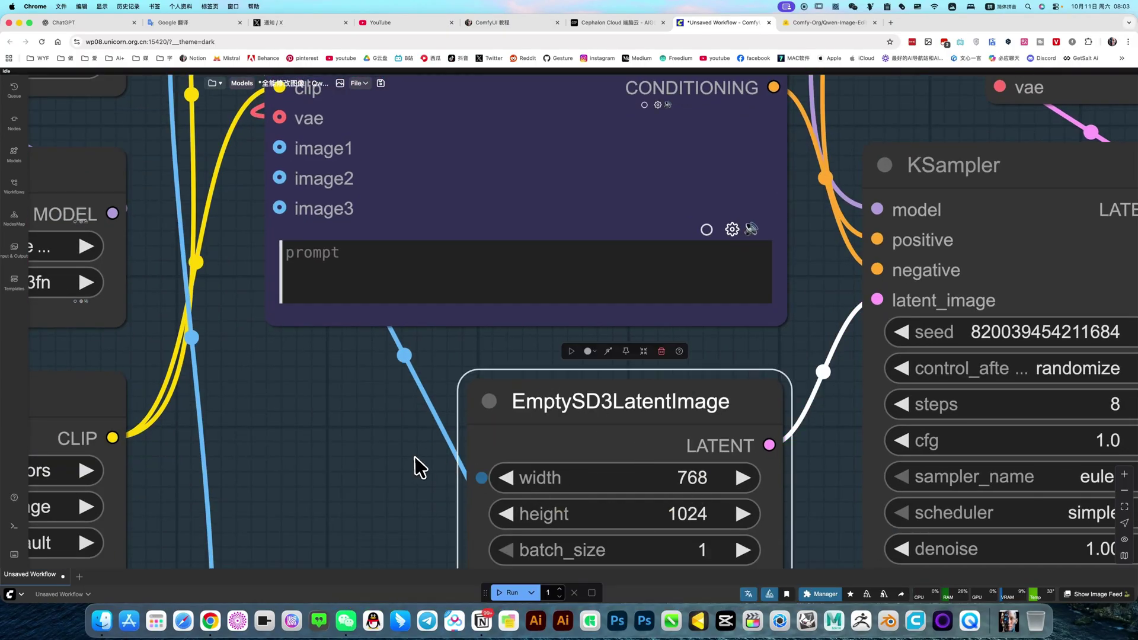
pyautogui.scroll(-10, 454, 478)
pyautogui.scroll(10, 429, 472)
pyautogui.scroll(-2, 682, 484)
pyautogui.moveTo(486, 383); pyautogui.dragTo(753, 435)
pyautogui.moveTo(502, 460); pyautogui.dragTo(516, 408)
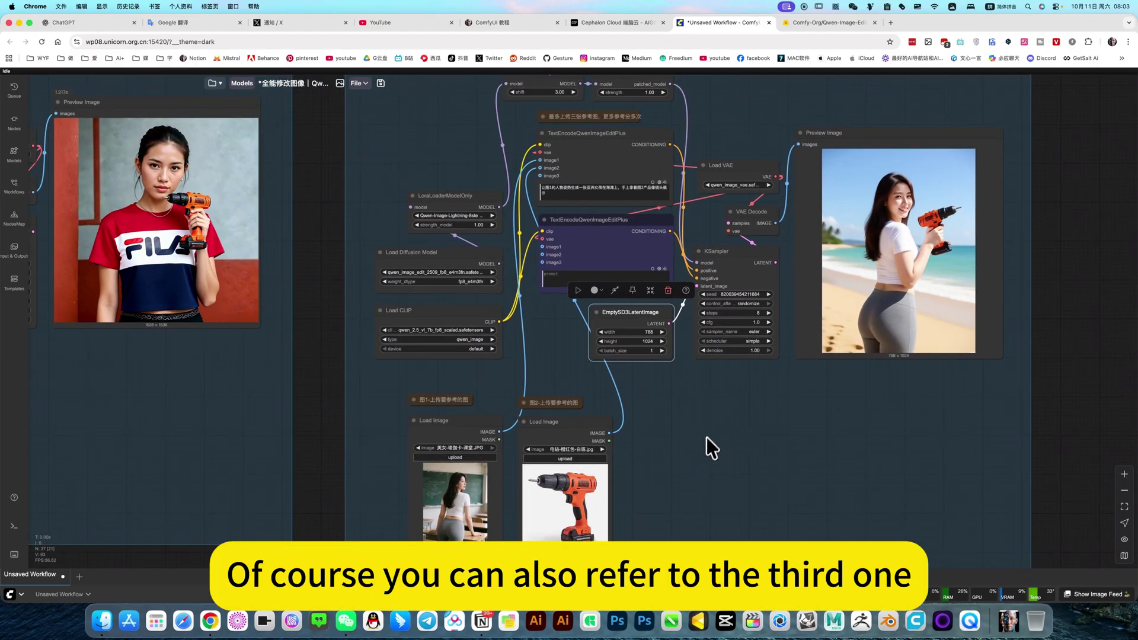
# Select the two Load Image nodes of the 参考图像-生图 group in turn and read the positive TextEncodeQwenImageEditPlus prompt.
pyautogui.scroll(2, 722, 438)
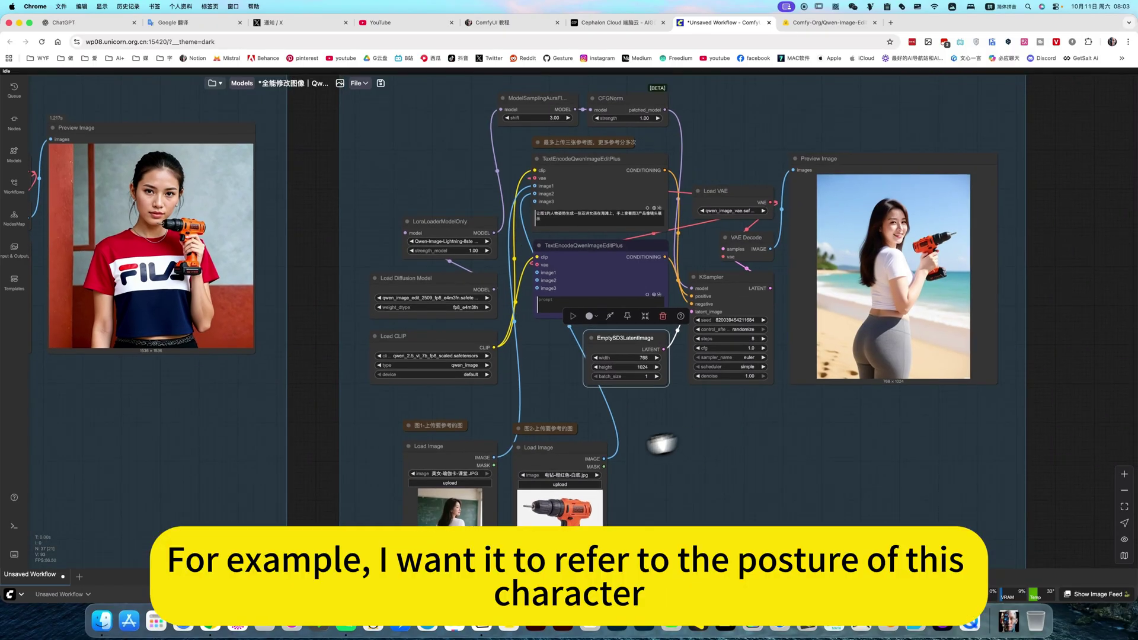
pyautogui.scroll(-5, 504, 458)
pyautogui.hscroll(-3, 504, 458)
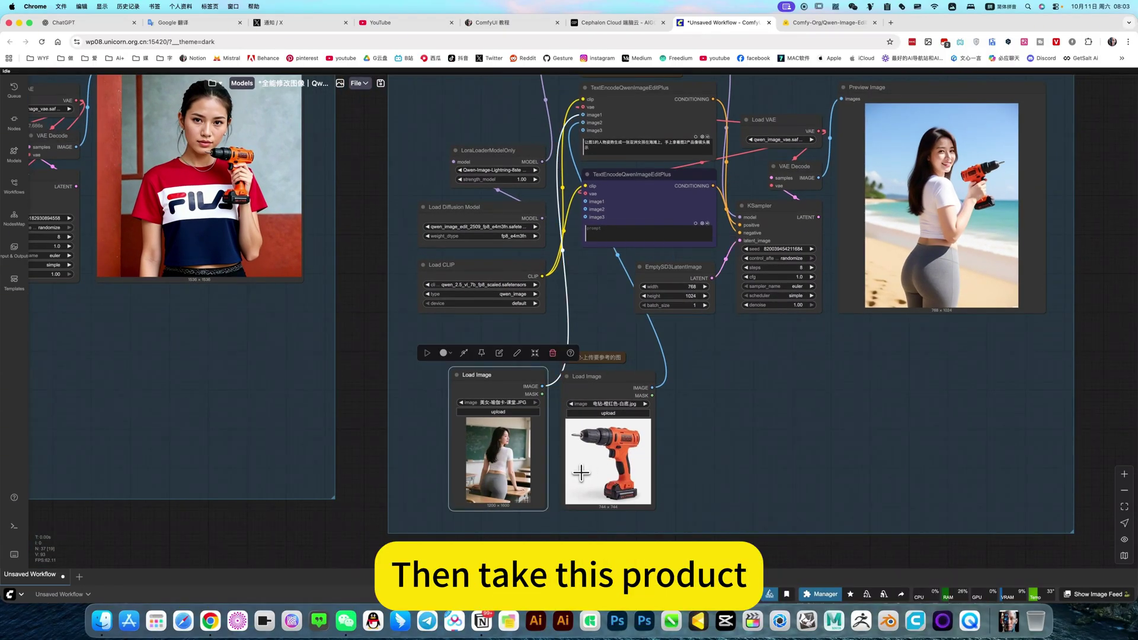
pyautogui.moveTo(710, 388); pyautogui.dragTo(678, 399)
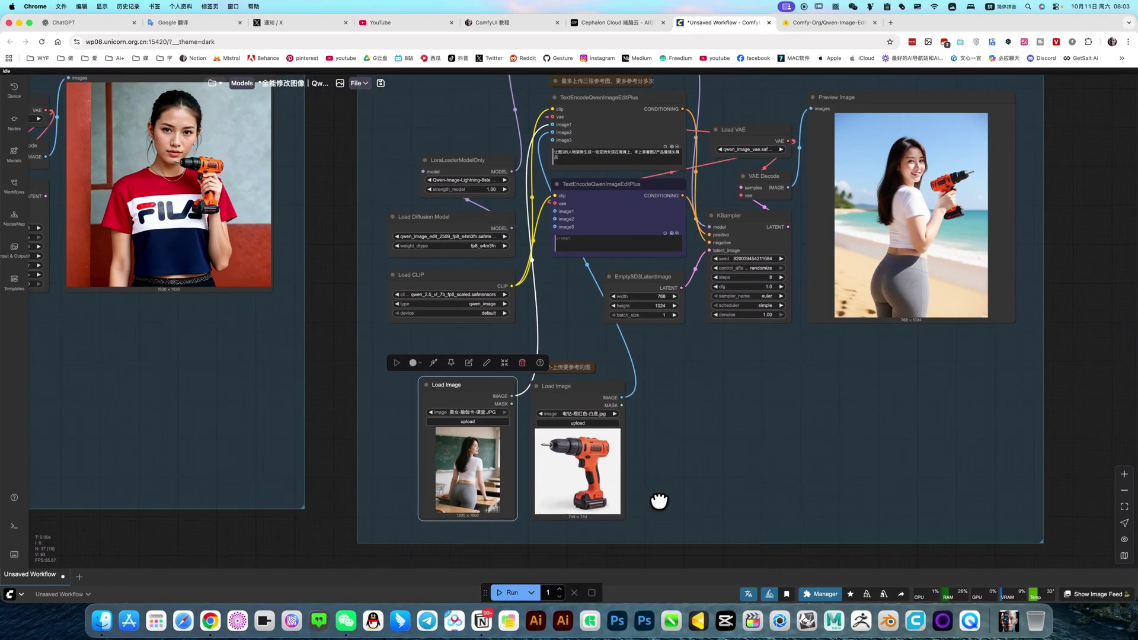
pyautogui.scroll(5, 575, 250)
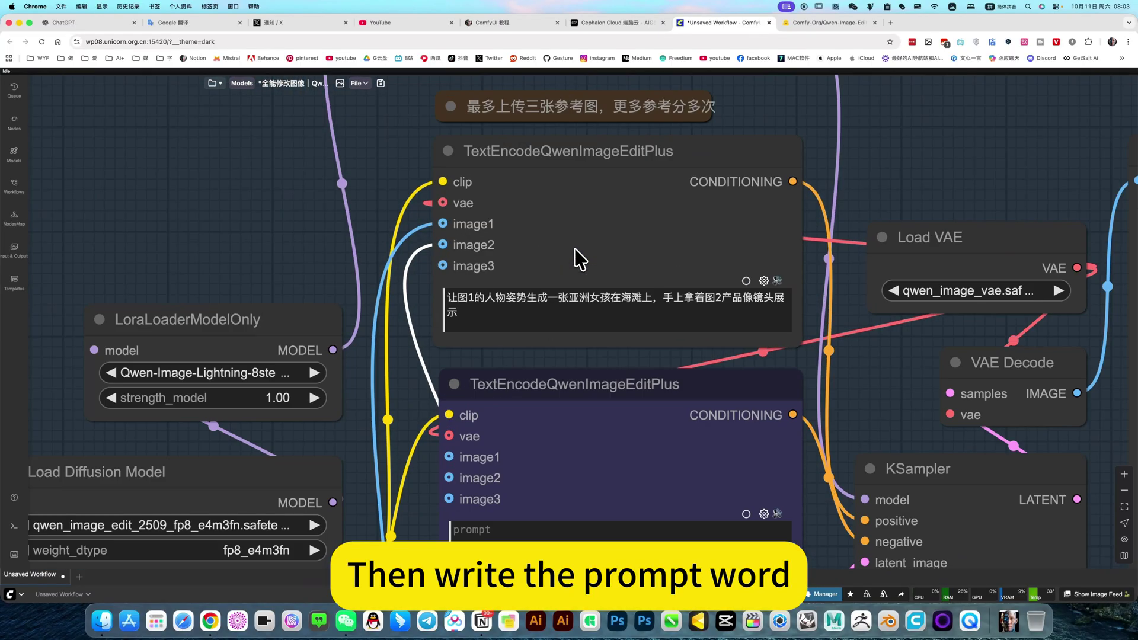
pyautogui.scroll(5, 574, 248)
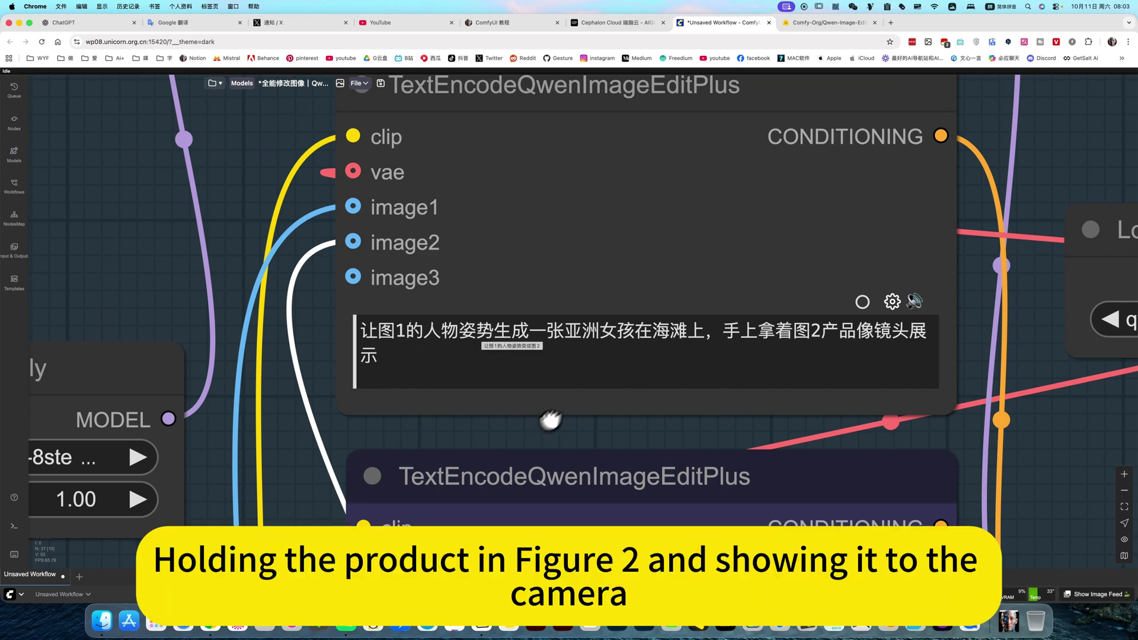
pyautogui.hscroll(5, 686, 356)
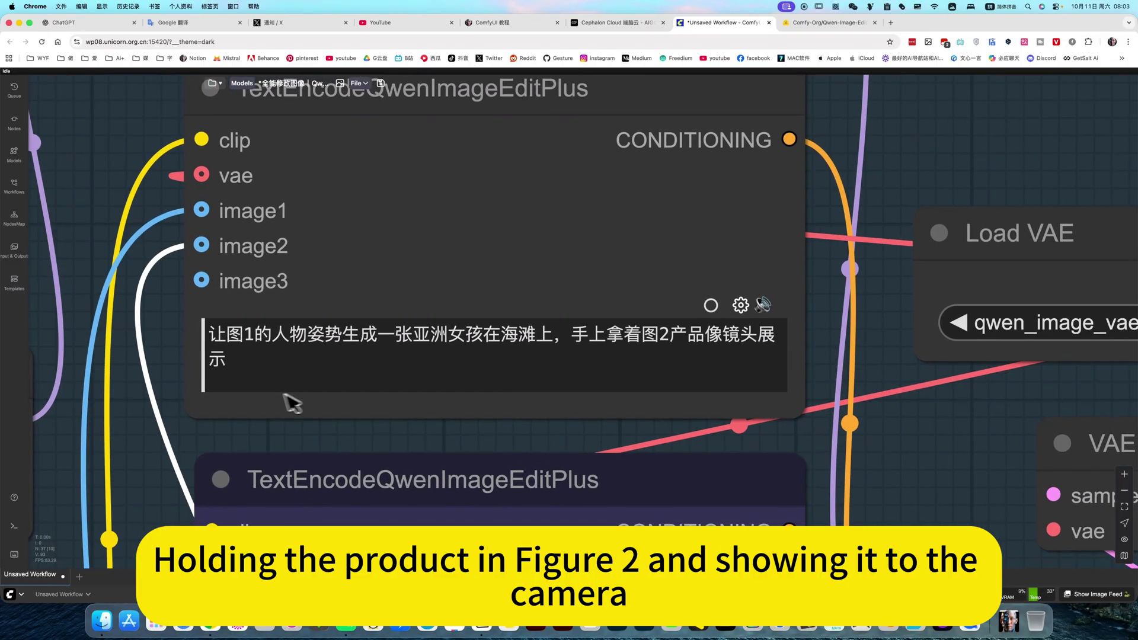
# Compare the beach picture in Preview Image with the pose and product reference pictures.
pyautogui.scroll(-10, 284, 412)
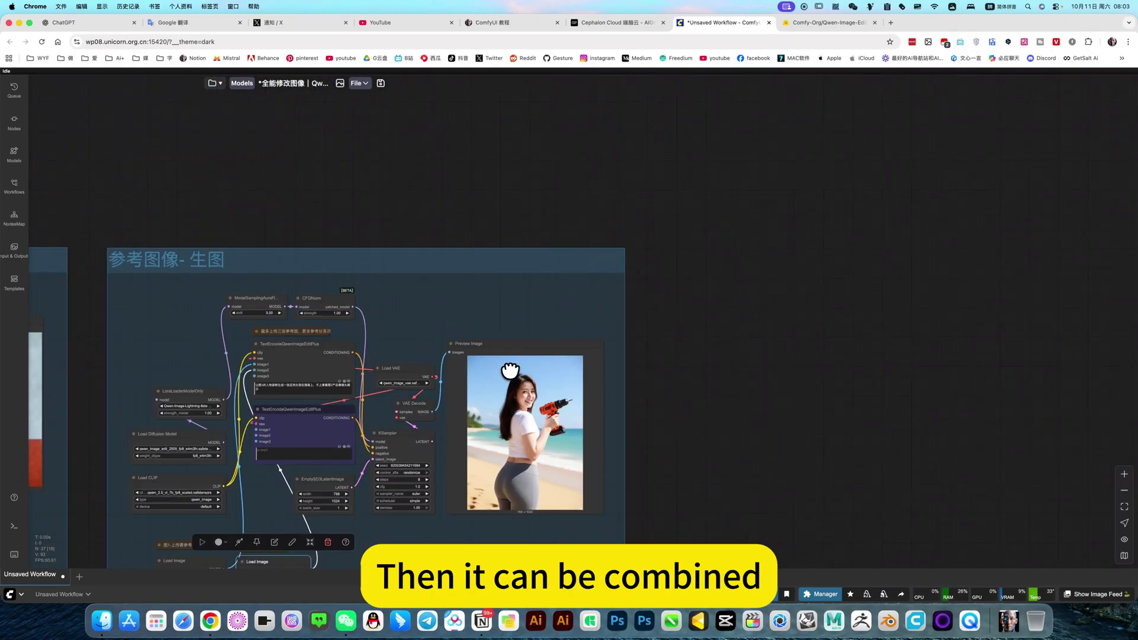
pyautogui.scroll(-5, 396, 371)
pyautogui.scroll(3, 397, 371)
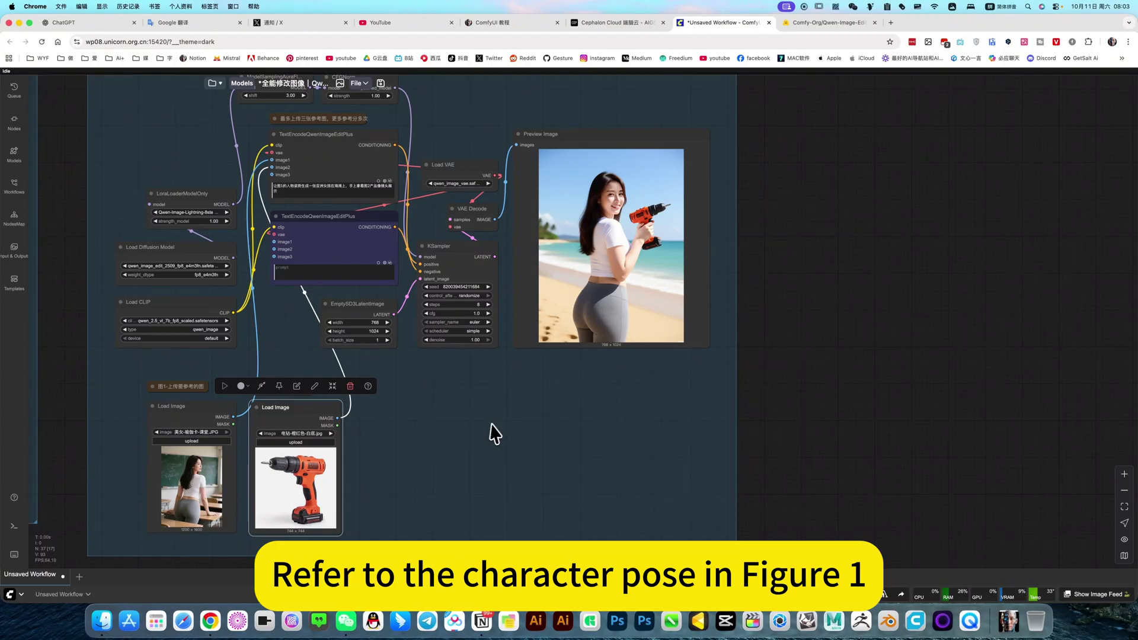
pyautogui.scroll(3, 578, 332)
pyautogui.hscroll(4, 578, 332)
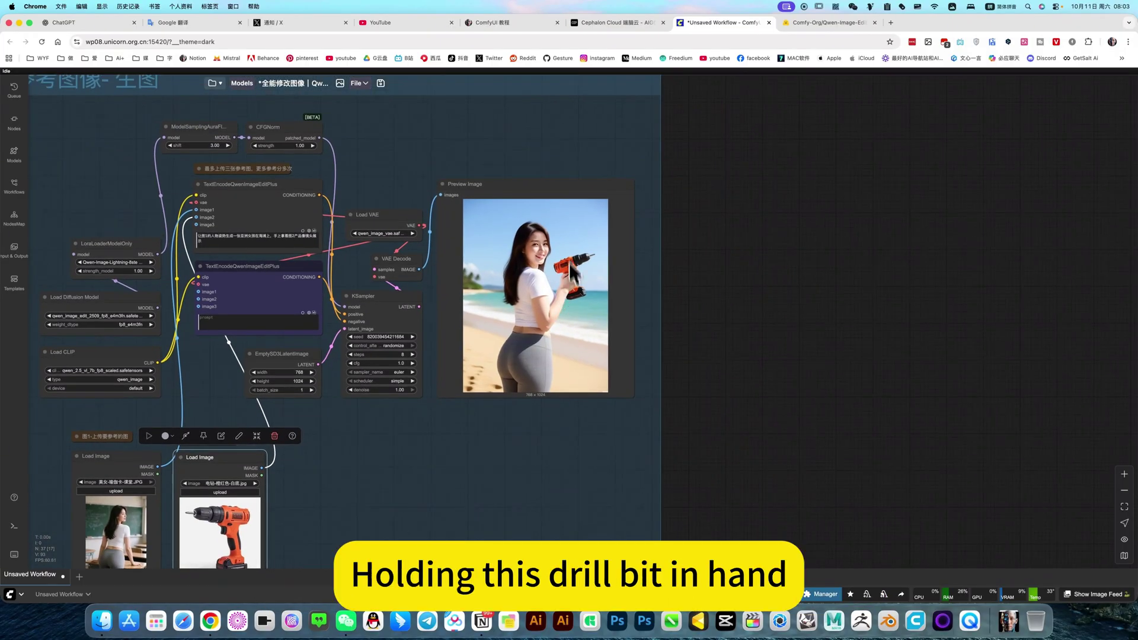
pyautogui.scroll(4, 571, 259)
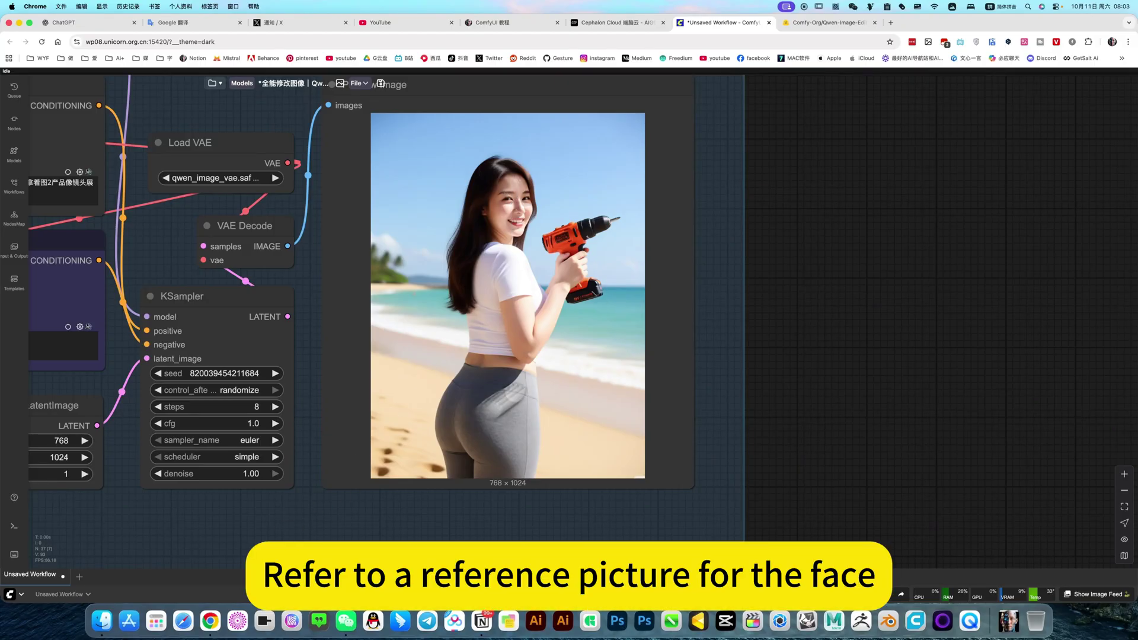
# Add a LoadImage node to the image3 input of the positive TextEncodeQwenImageEditPlus node and place it beside the drill's Load Image node.
pyautogui.moveTo(333, 447); pyautogui.dragTo(743, 169)
pyautogui.moveTo(586, 440); pyautogui.dragTo(618, 428)
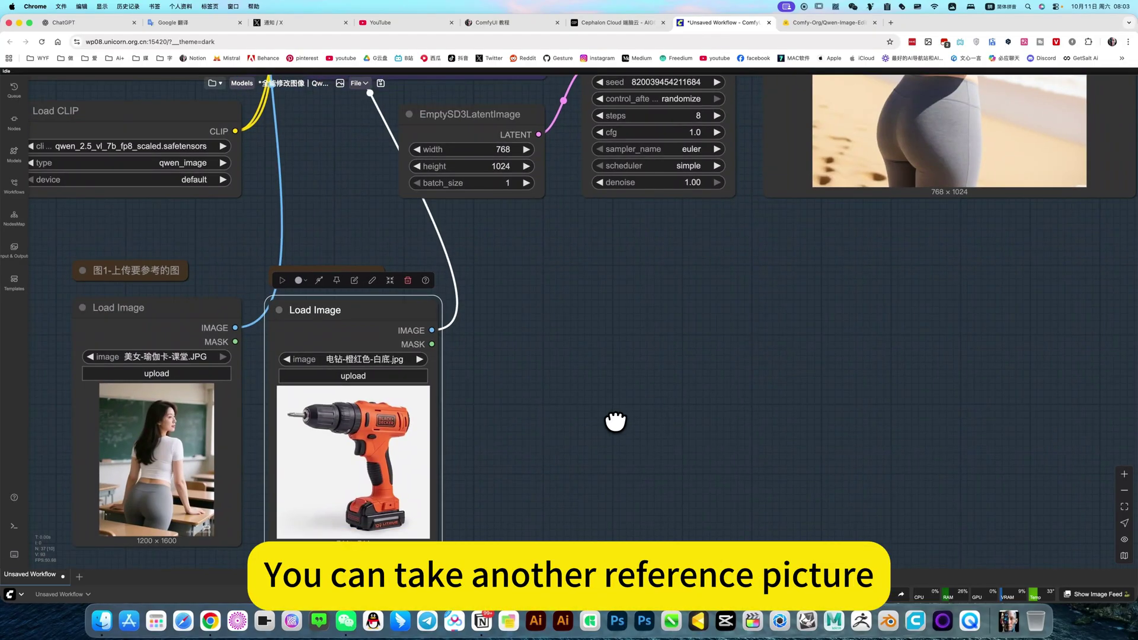
pyautogui.scroll(-3, 615, 422)
pyautogui.scroll(-5, 488, 246)
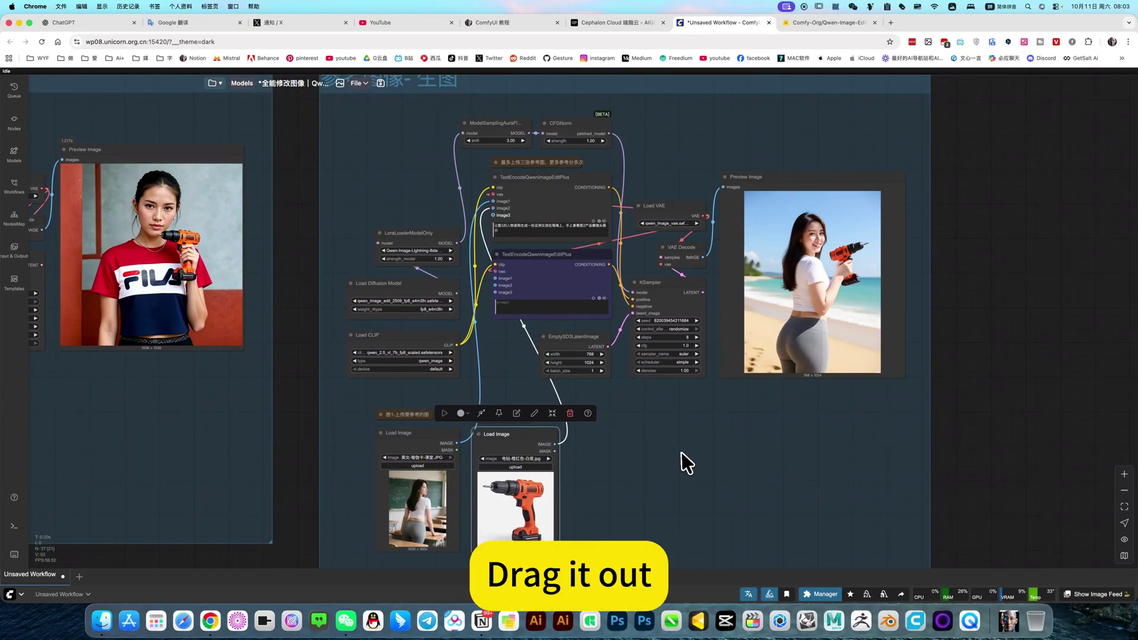
pyautogui.moveTo(492, 215); pyautogui.dragTo(677, 443)
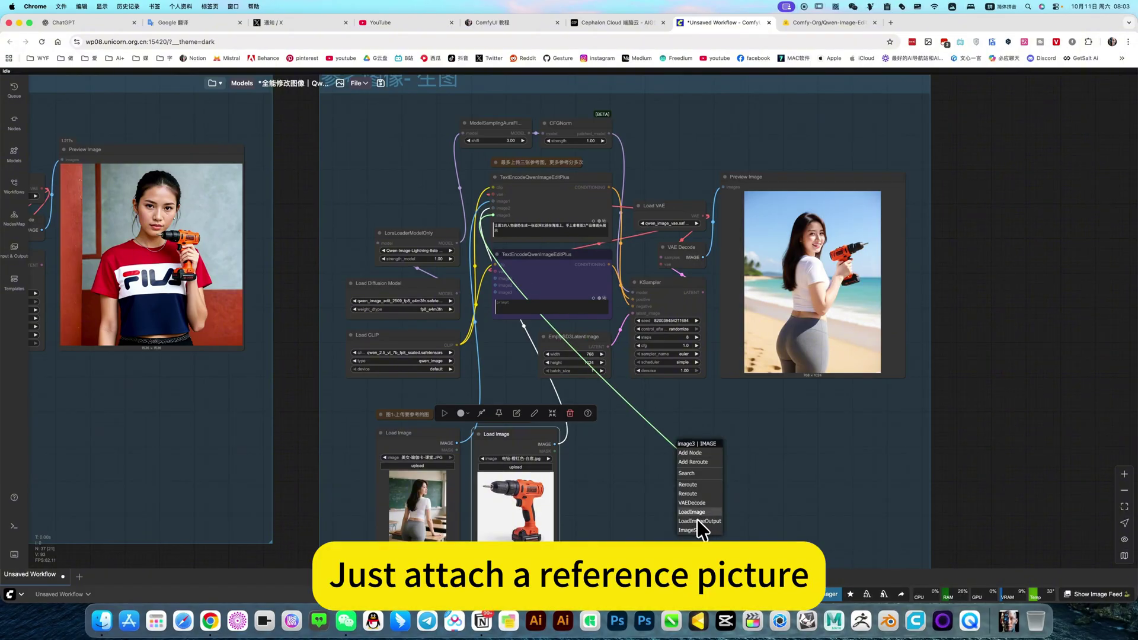
pyautogui.click(691, 512)
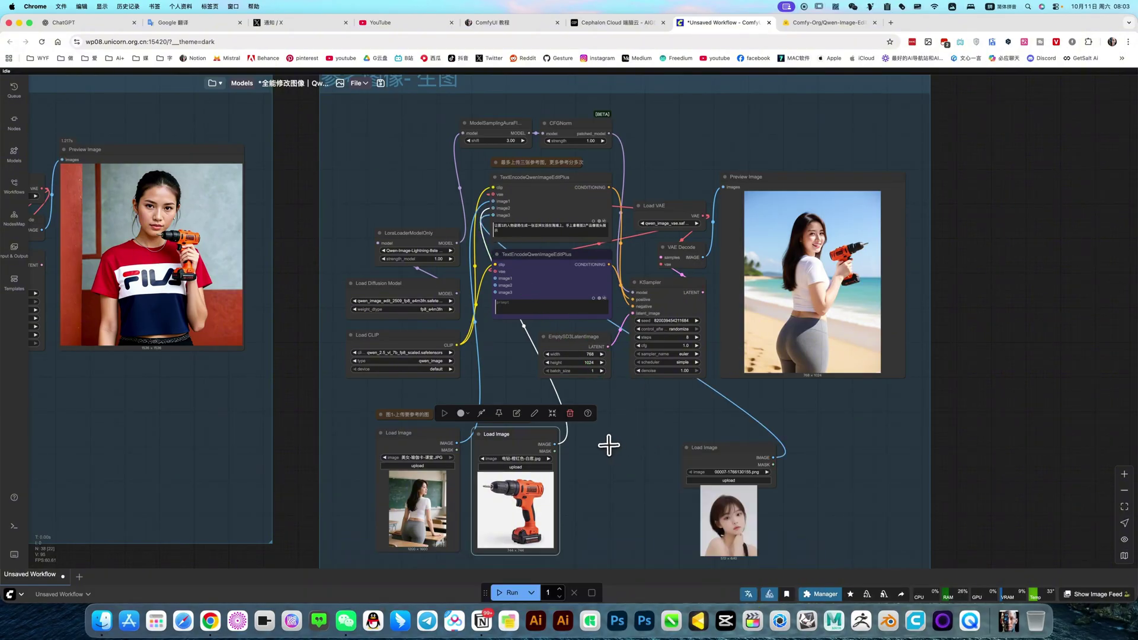
pyautogui.moveTo(733, 507); pyautogui.dragTo(635, 490)
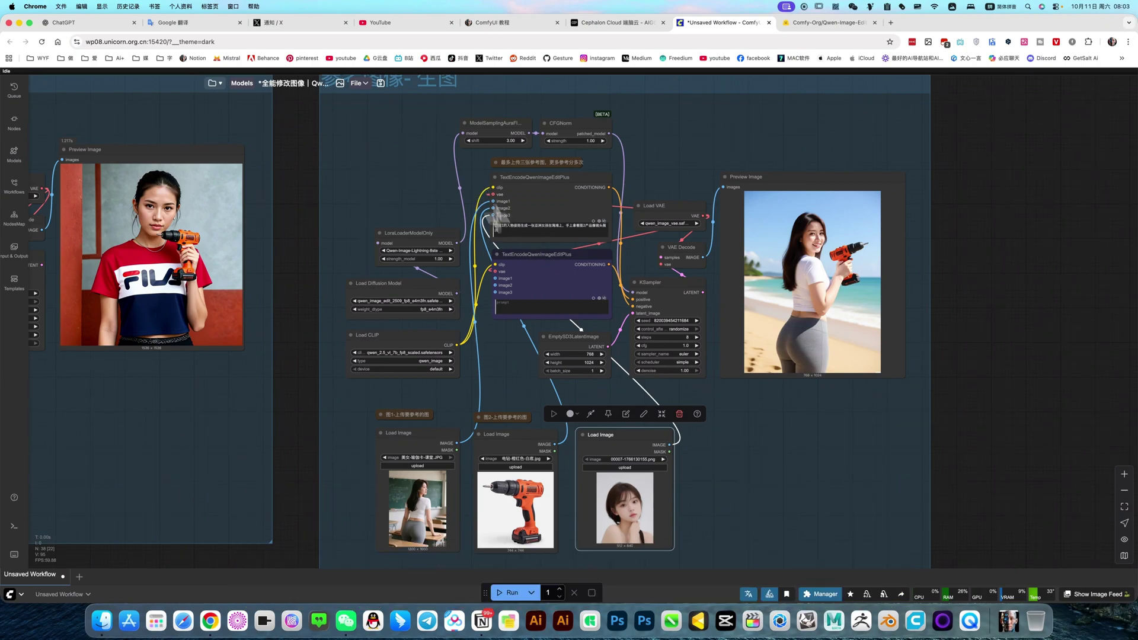
# Insert "人脸参考图3，" before "手上拿着" in the positive prompt of the 参考图像-生图 group.
pyautogui.scroll(10, 479, 191)
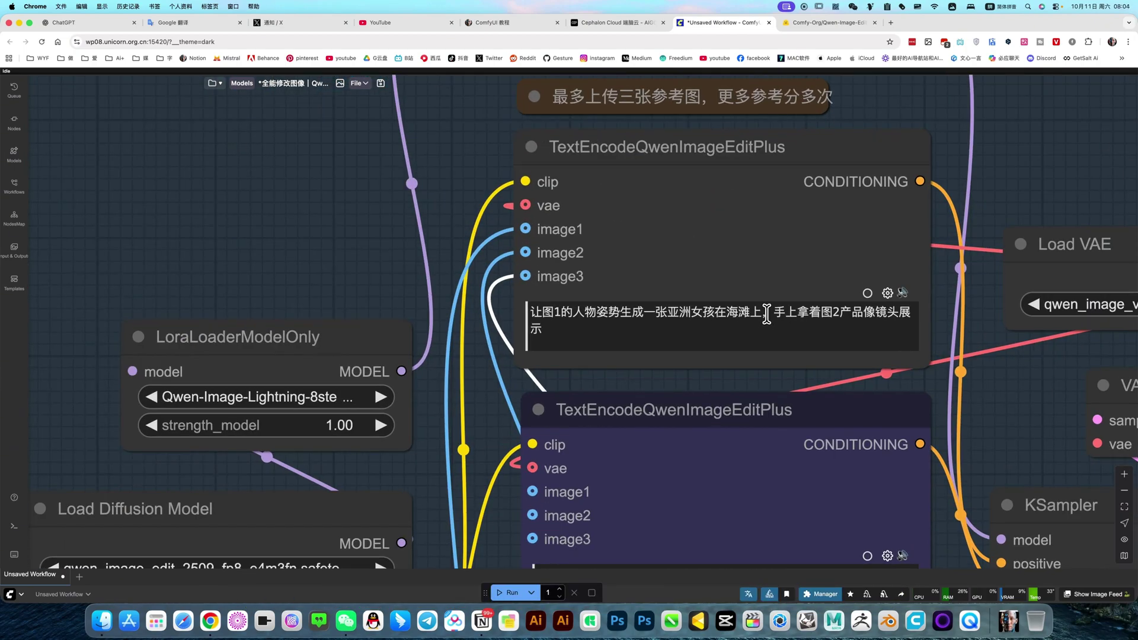
pyautogui.click(775, 314)
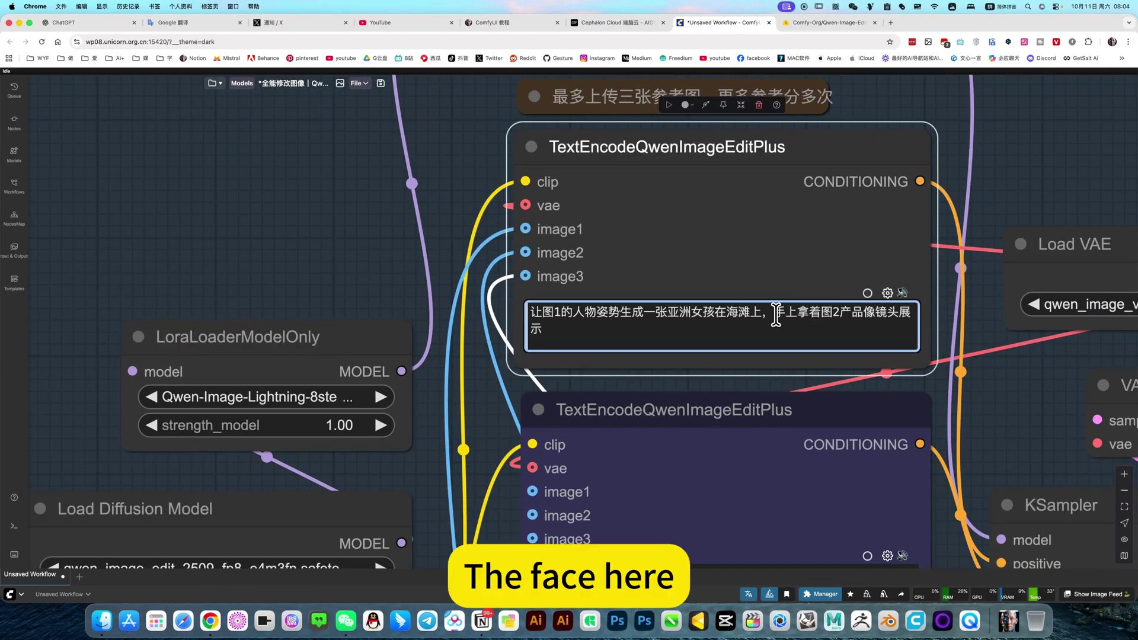
pyautogui.write('lian')
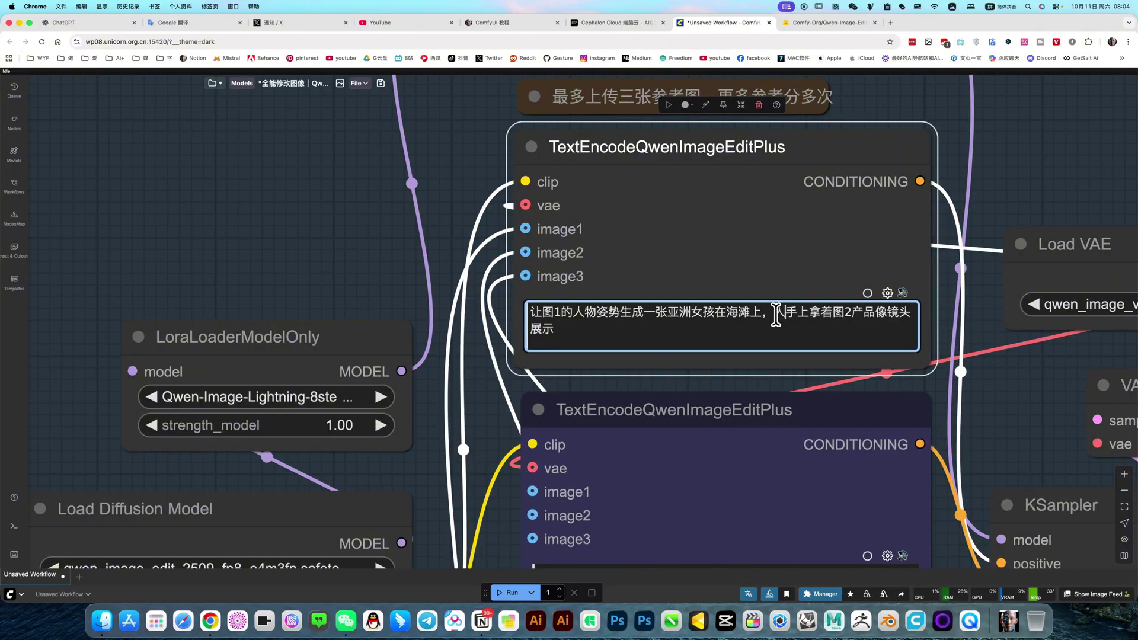
pyautogui.press('space')
pyautogui.write('cankao')
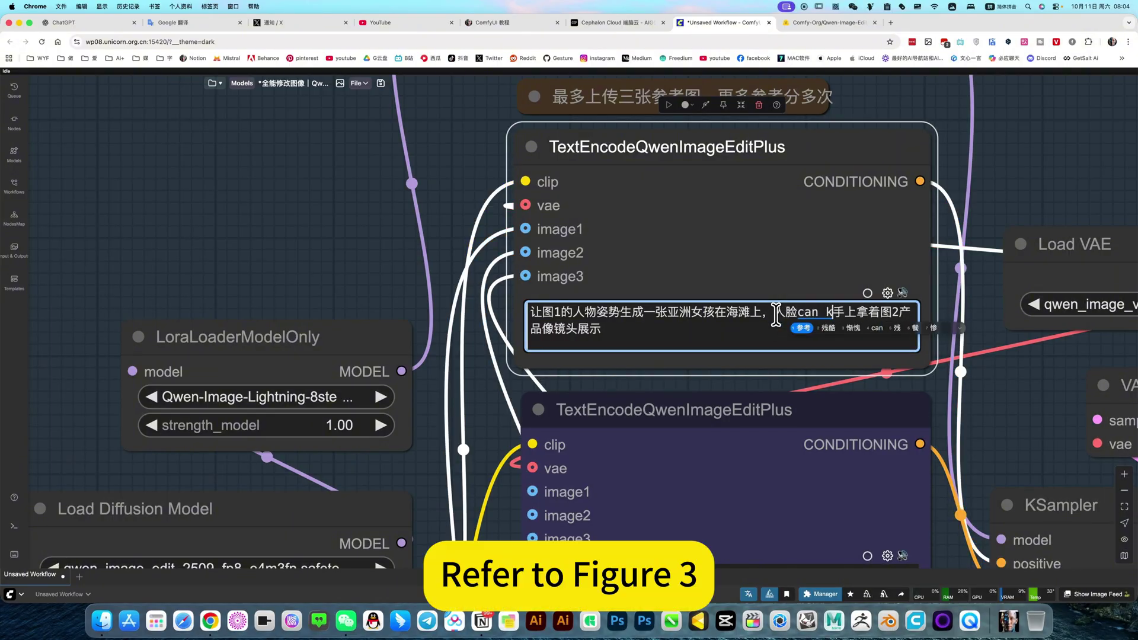
pyautogui.press('space')
pyautogui.write('tu')
pyautogui.press('space')
pyautogui.write('3，')
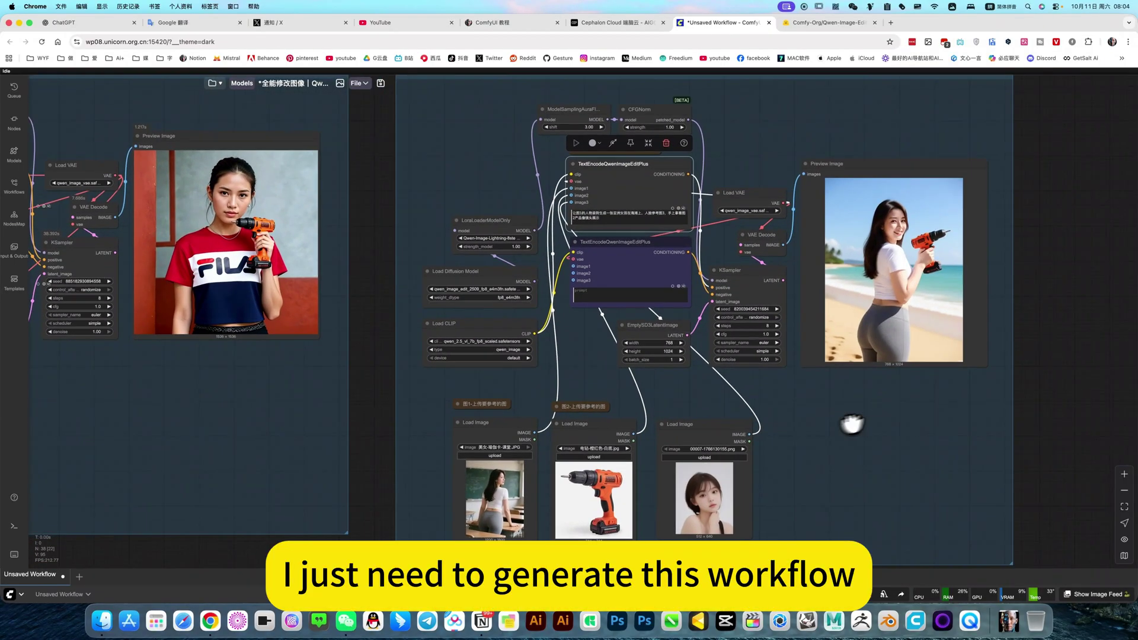
# Bypass all nodes of the 编辑 group beside the 参考图像-生图 group.
pyautogui.scroll(-3, 381, 395)
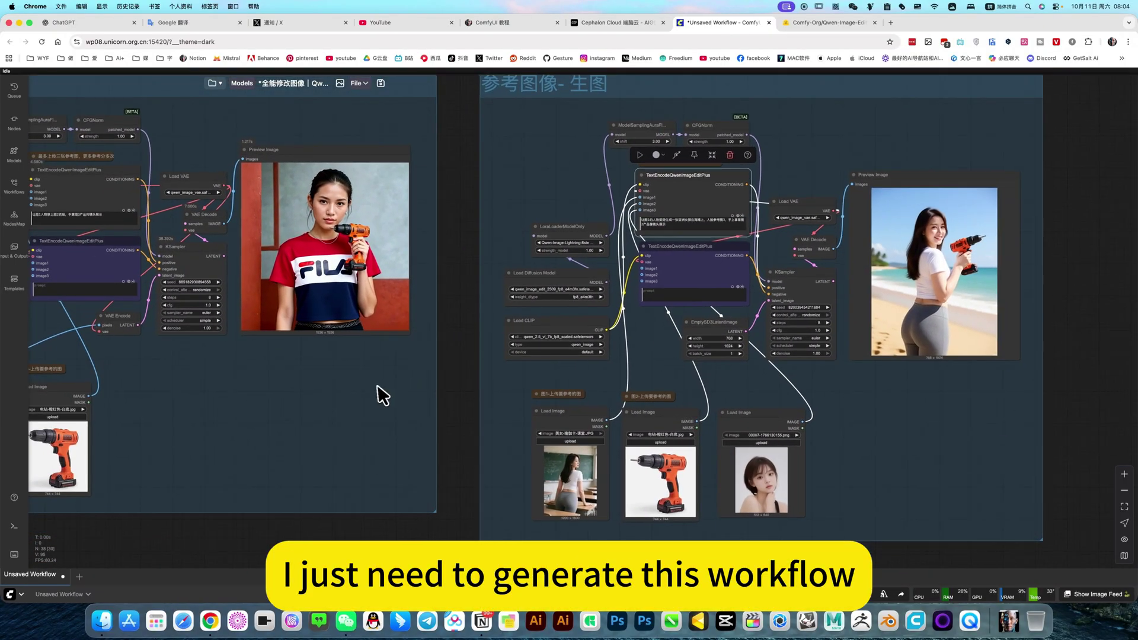
pyautogui.rightClick(256, 439)
pyautogui.click(301, 424)
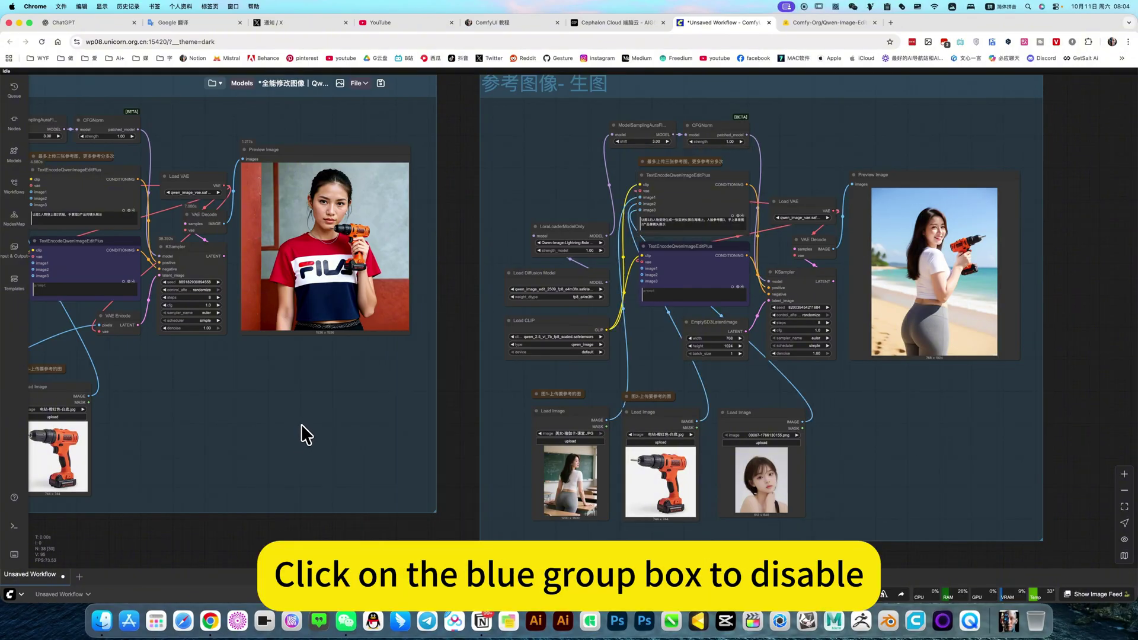
pyautogui.rightClick(301, 428)
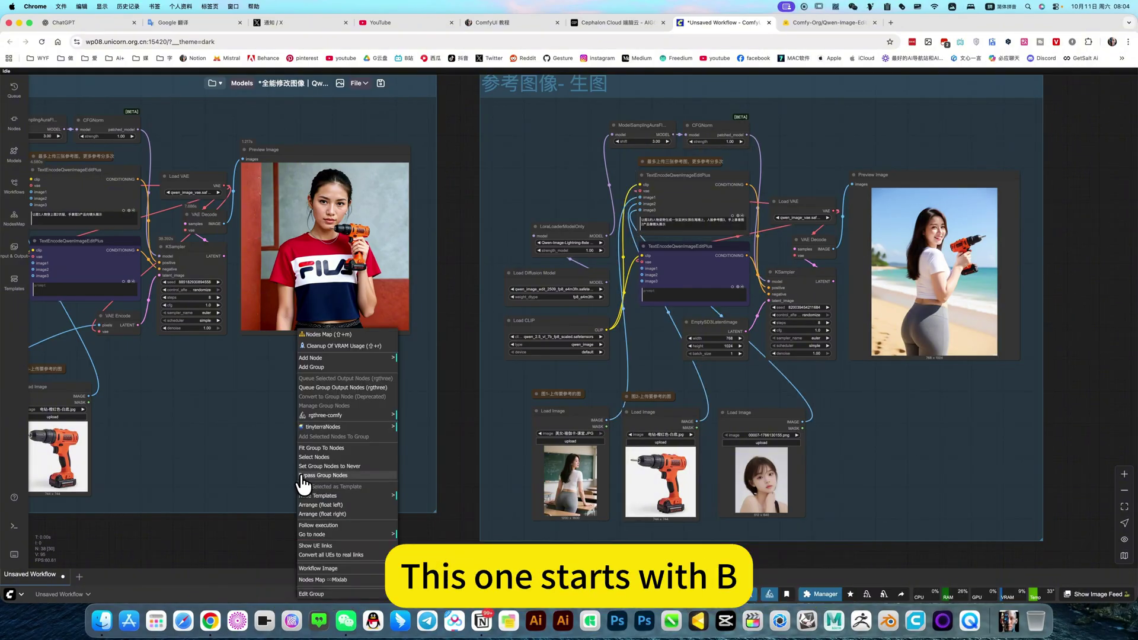
pyautogui.click(306, 476)
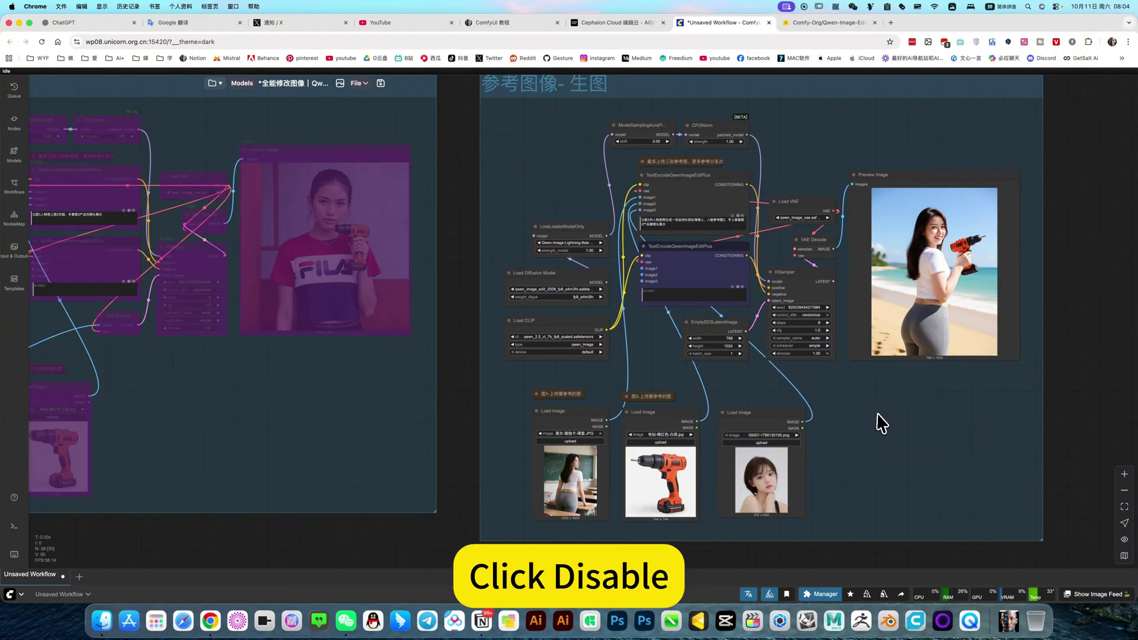
# Run the workflow with only the 参考图像-生图 group active.
pyautogui.moveTo(711, 351); pyautogui.dragTo(671, 362)
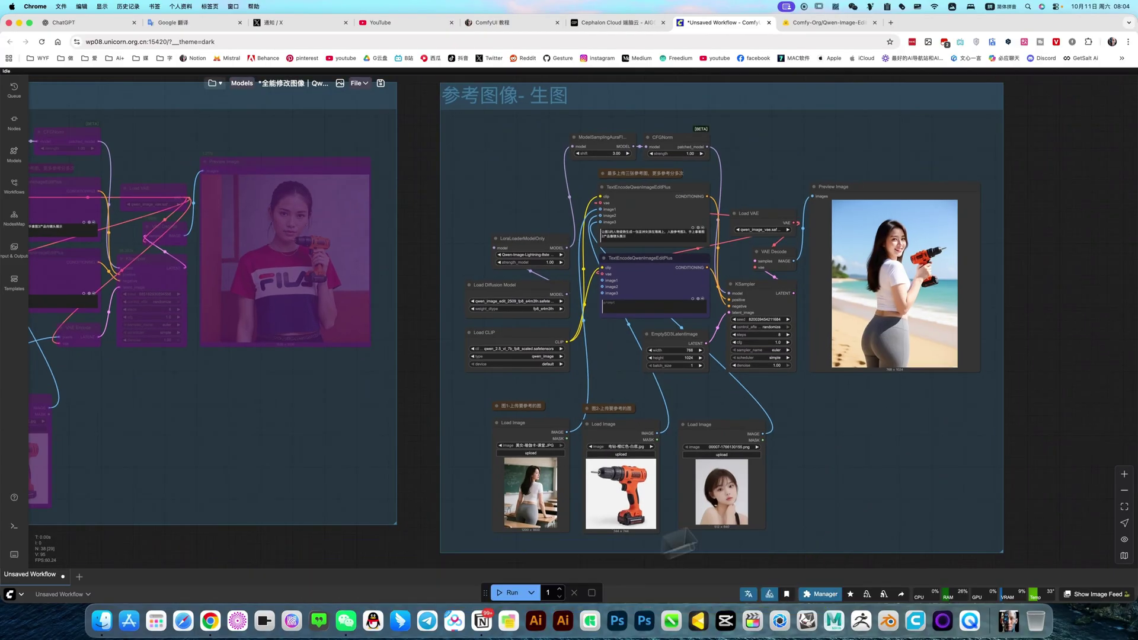
pyautogui.moveTo(828, 467); pyautogui.dragTo(762, 472)
pyautogui.hotkey('ctrl', 'Return')
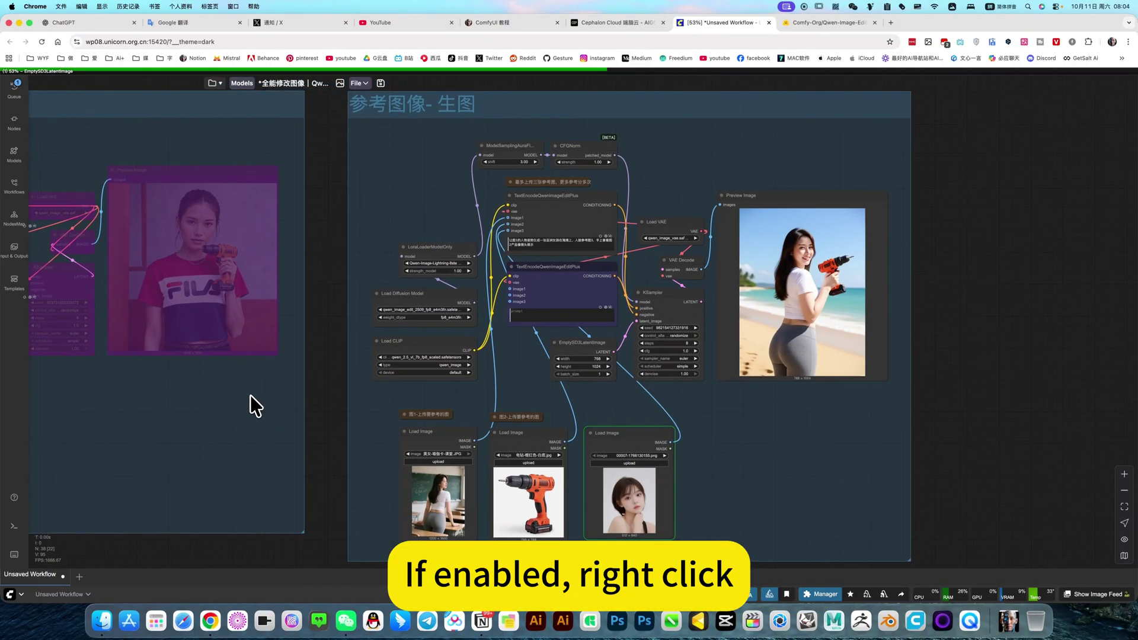
# View the bypassed group's options for setting its nodes back to always run, and close them without changing anything.
pyautogui.rightClick(287, 494)
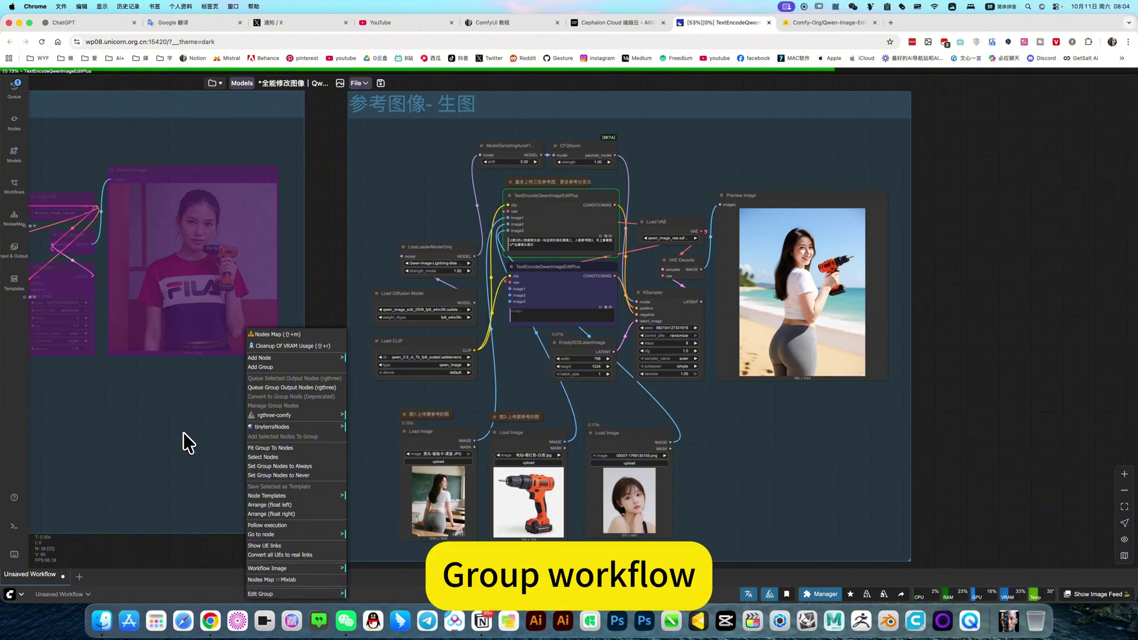
pyautogui.click(744, 467)
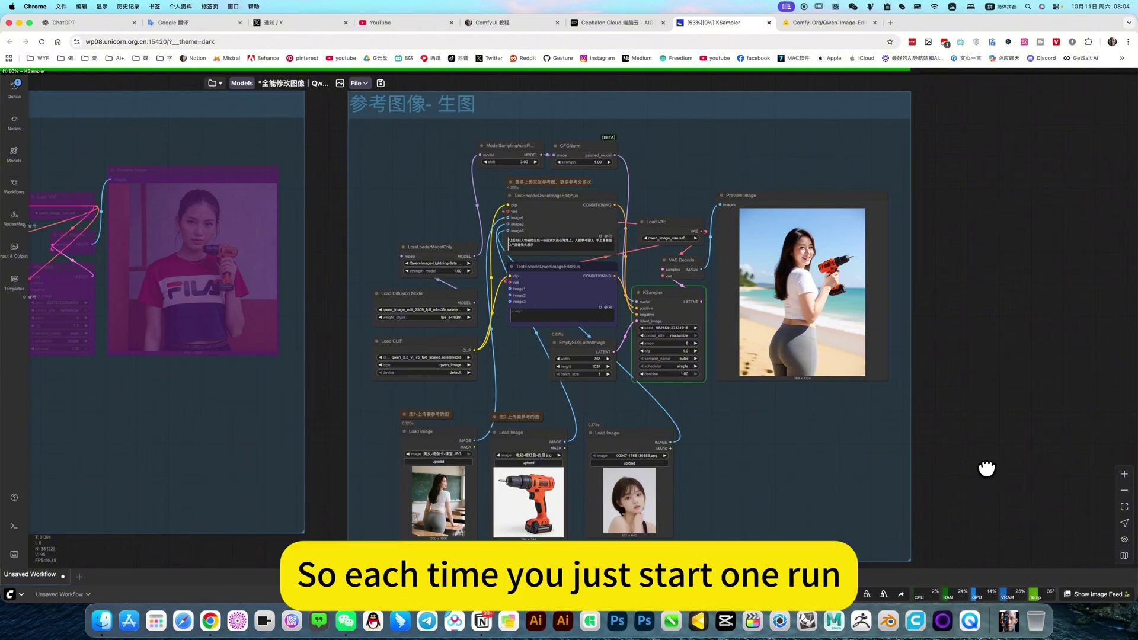
pyautogui.hscroll(-4, 637, 477)
pyautogui.hscroll(6, 606, 458)
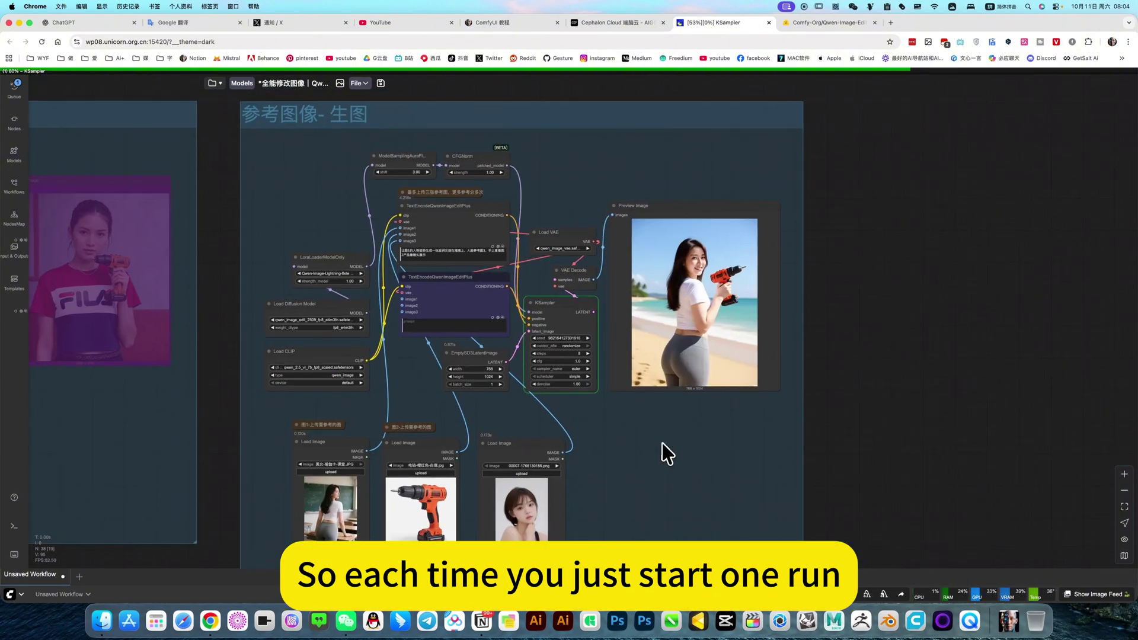
# View the Preview Image node's options for copying its picture, and select the pose picture's Load Image node as the place to reuse it.
pyautogui.hscroll(-4, 540, 382)
pyautogui.scroll(1, 540, 382)
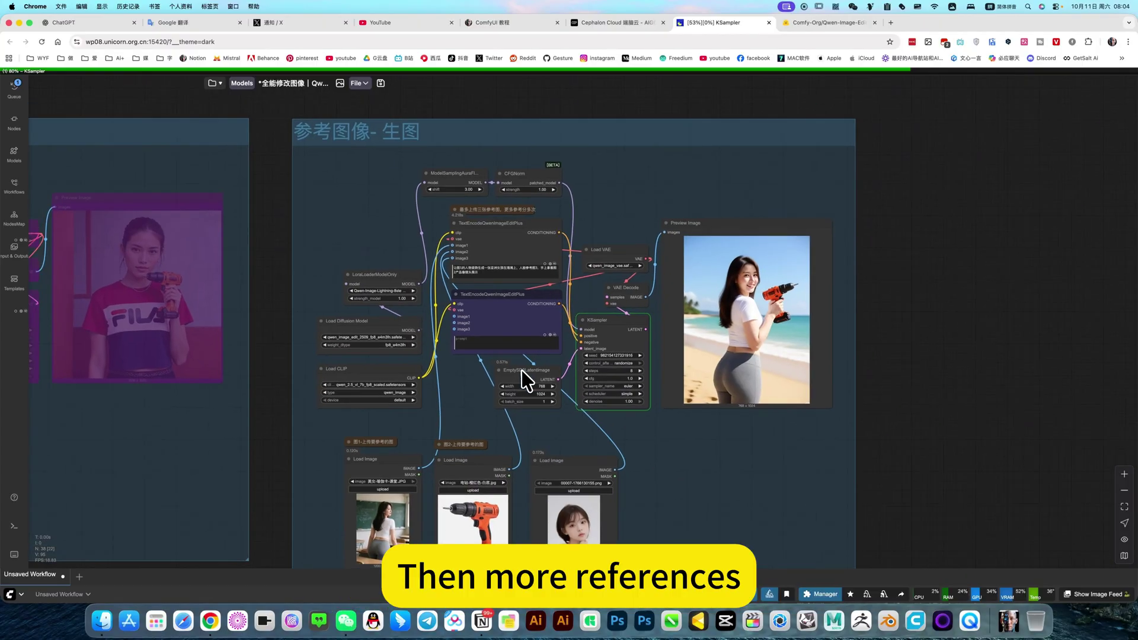
pyautogui.scroll(2, 675, 430)
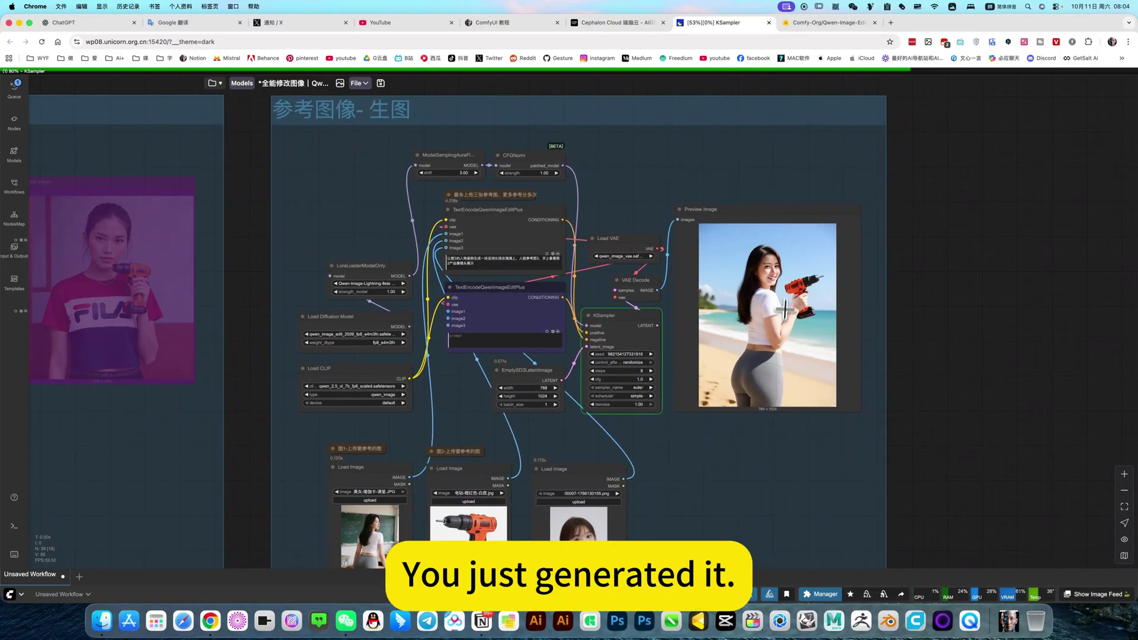
pyautogui.scroll(-2, 781, 293)
pyautogui.rightClick(795, 360)
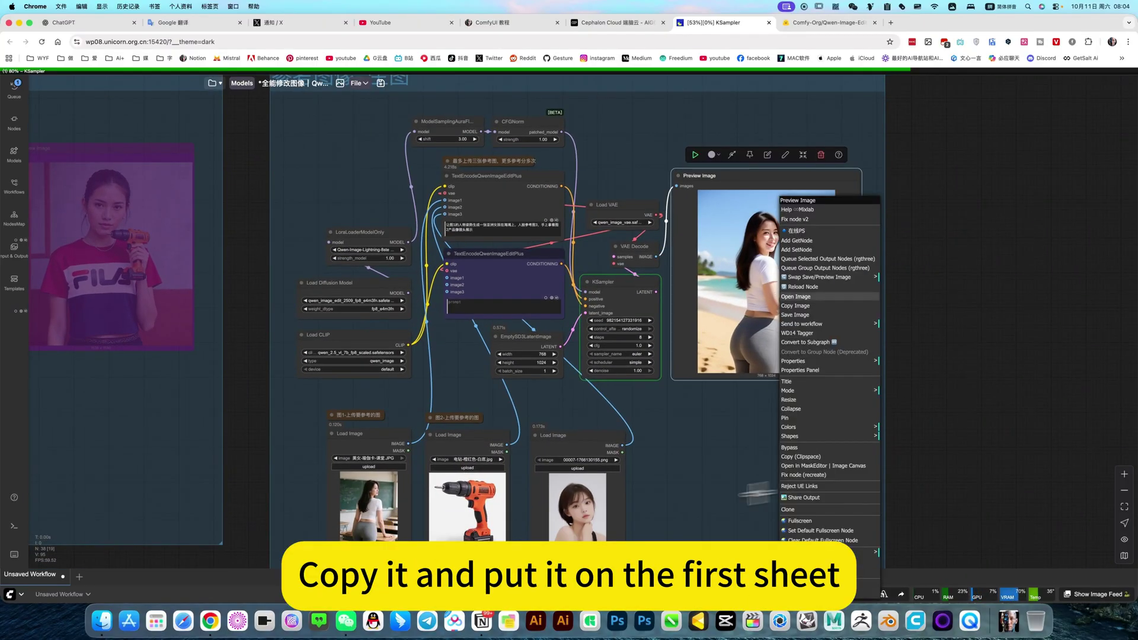
pyautogui.click(403, 510)
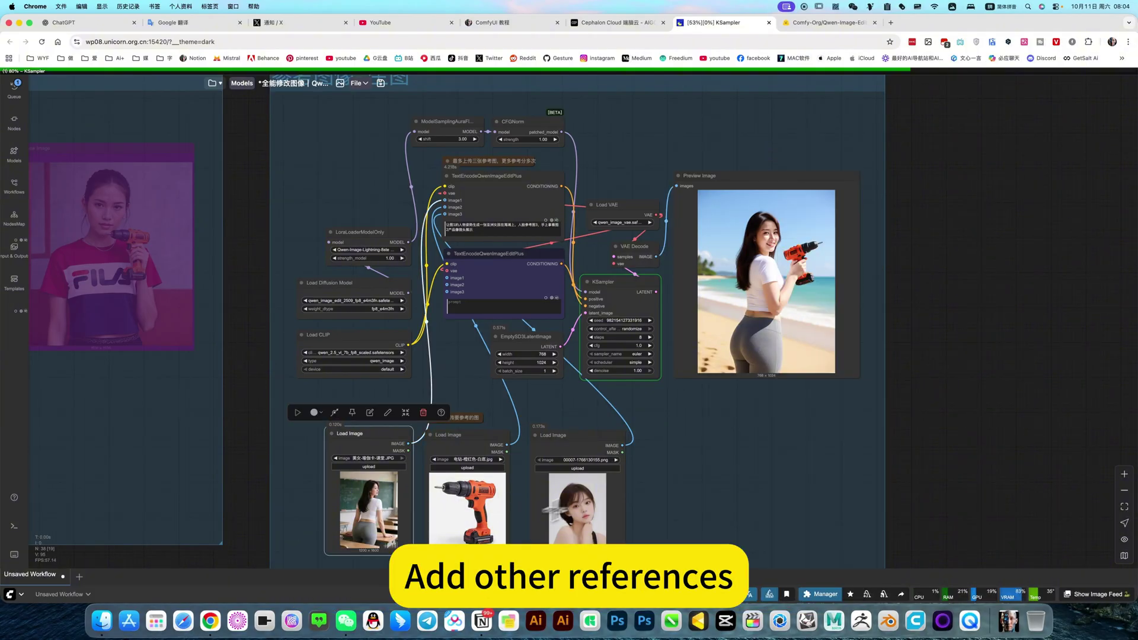
# Compare the pose, drill and face reference pictures with the newly generated beach picture in Preview Image.
pyautogui.moveTo(670, 479); pyautogui.dragTo(677, 497)
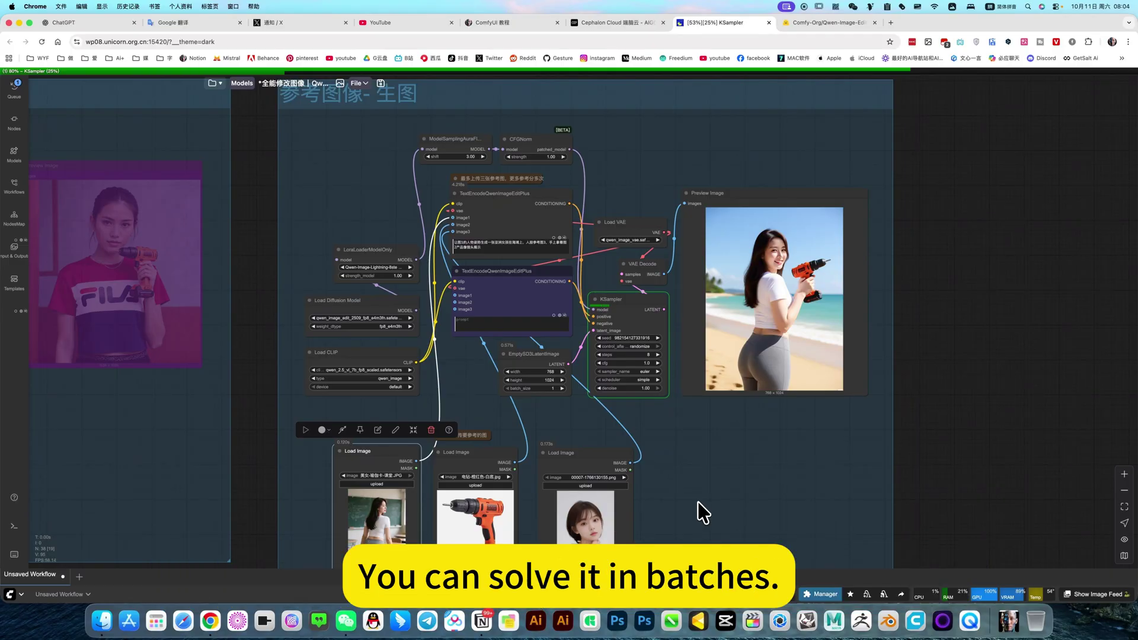
pyautogui.moveTo(713, 493); pyautogui.dragTo(715, 491)
pyautogui.hscroll(-2, 694, 522)
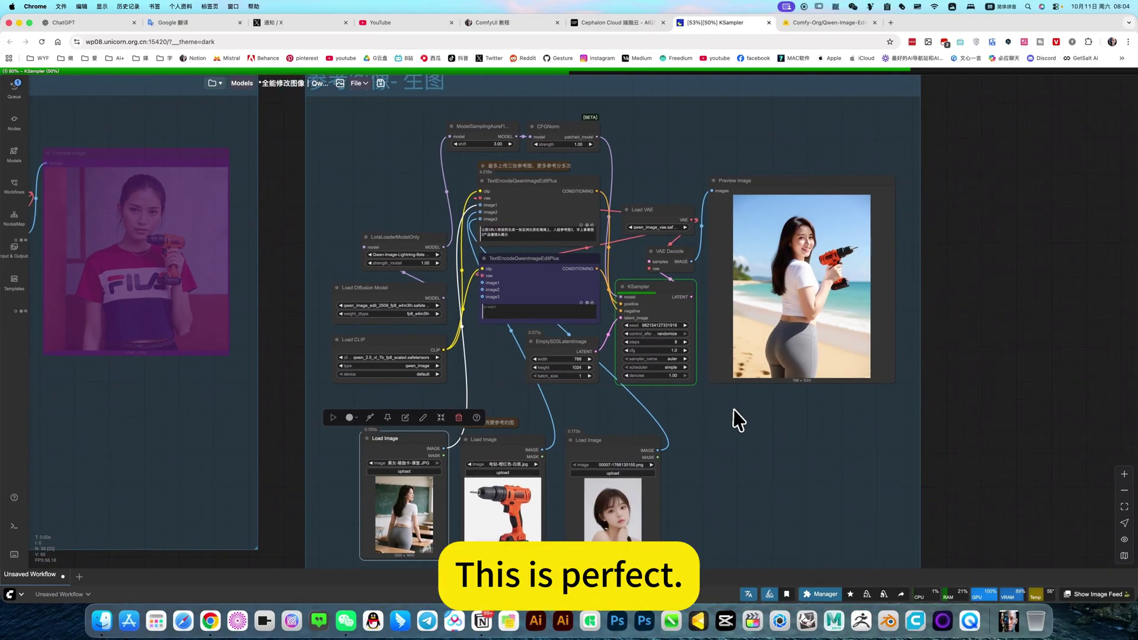
pyautogui.scroll(1, 765, 468)
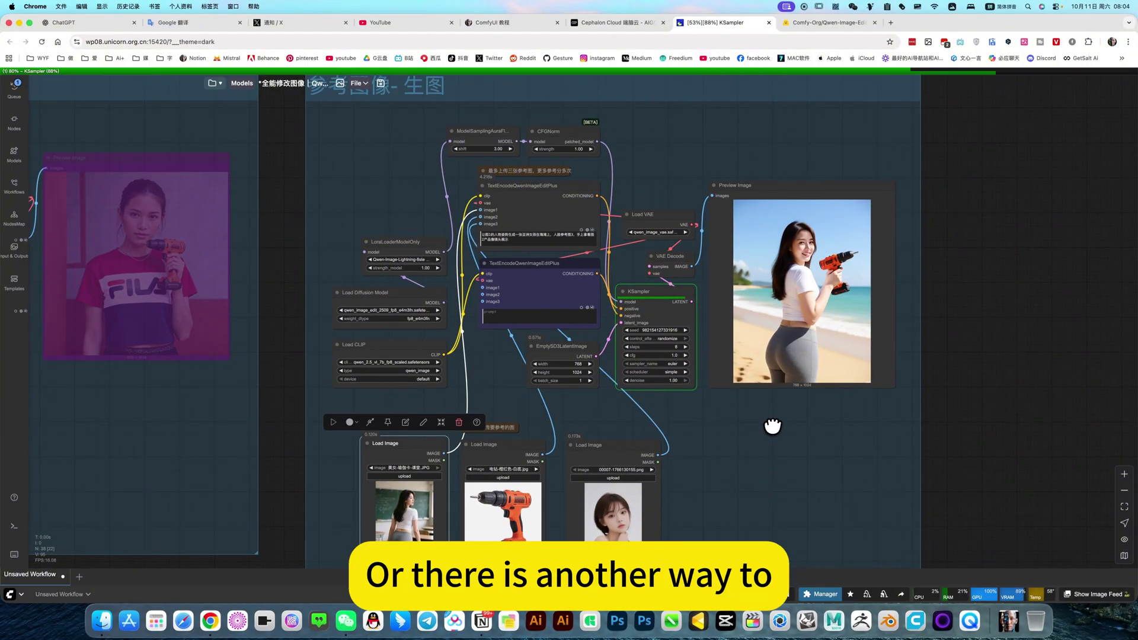
pyautogui.scroll(-2, 761, 429)
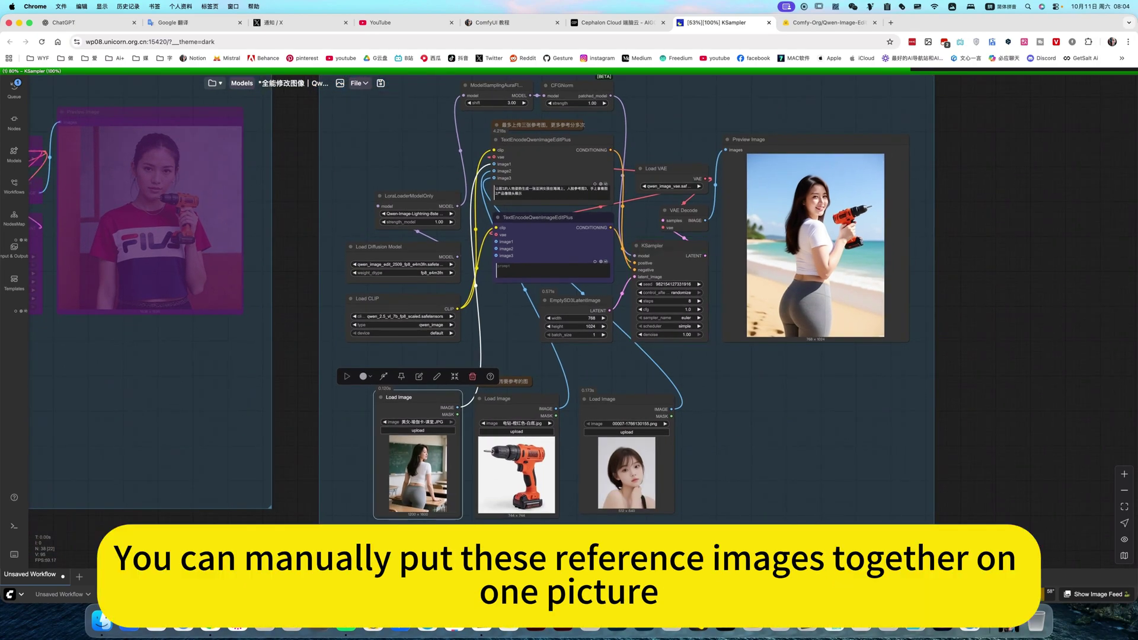
pyautogui.scroll(5, 749, 432)
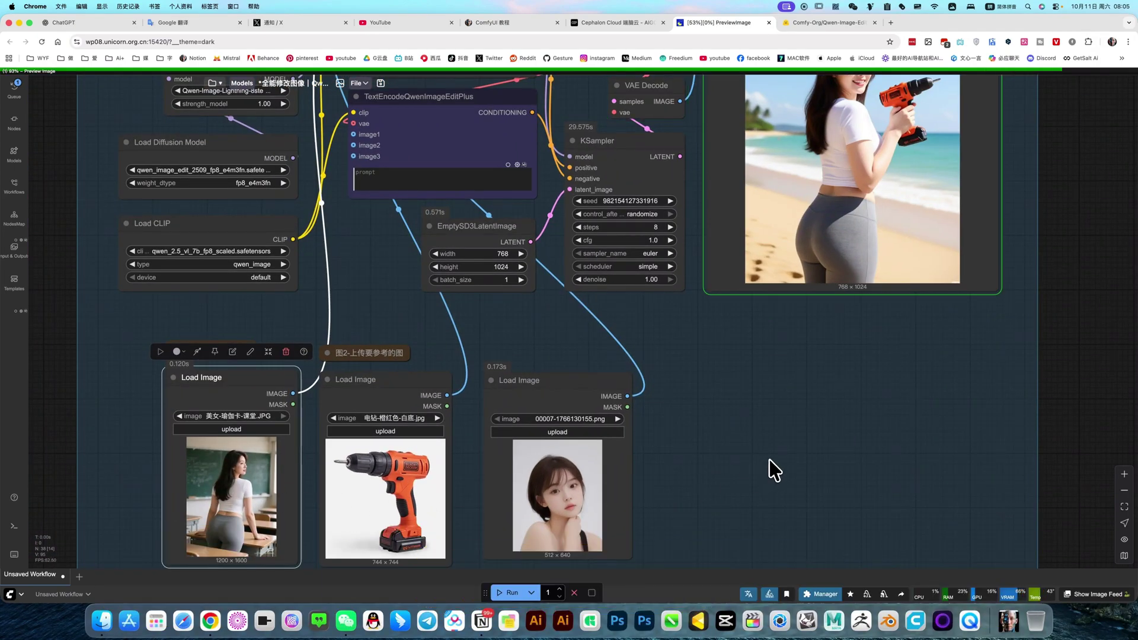
pyautogui.scroll(-5, 759, 460)
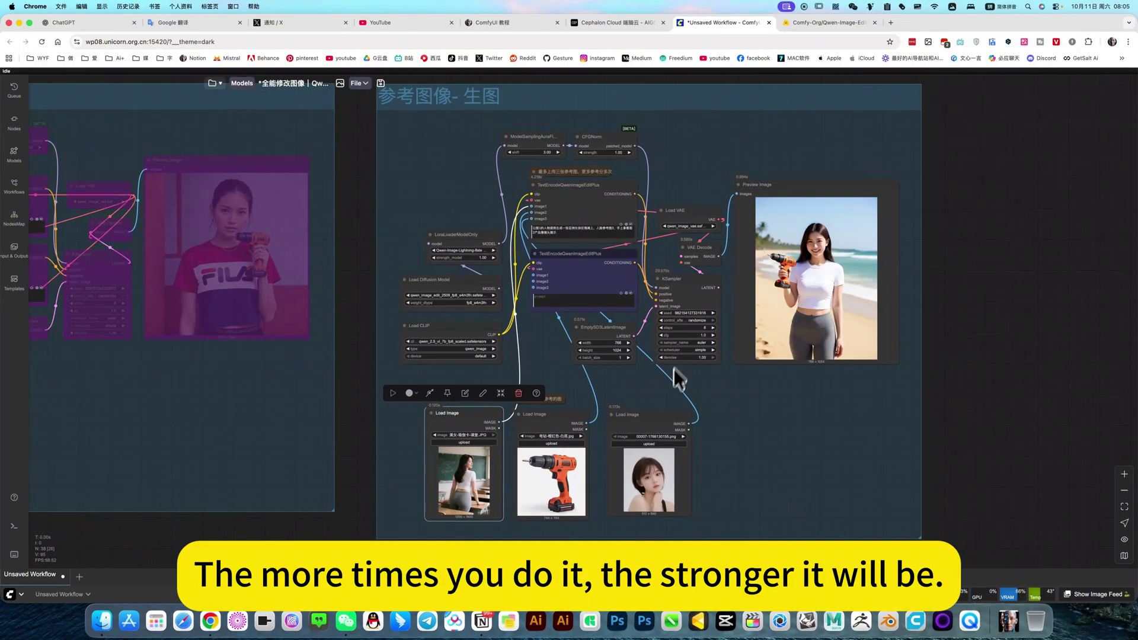
pyautogui.moveTo(728, 476); pyautogui.dragTo(712, 440)
pyautogui.scroll(-1, 632, 521)
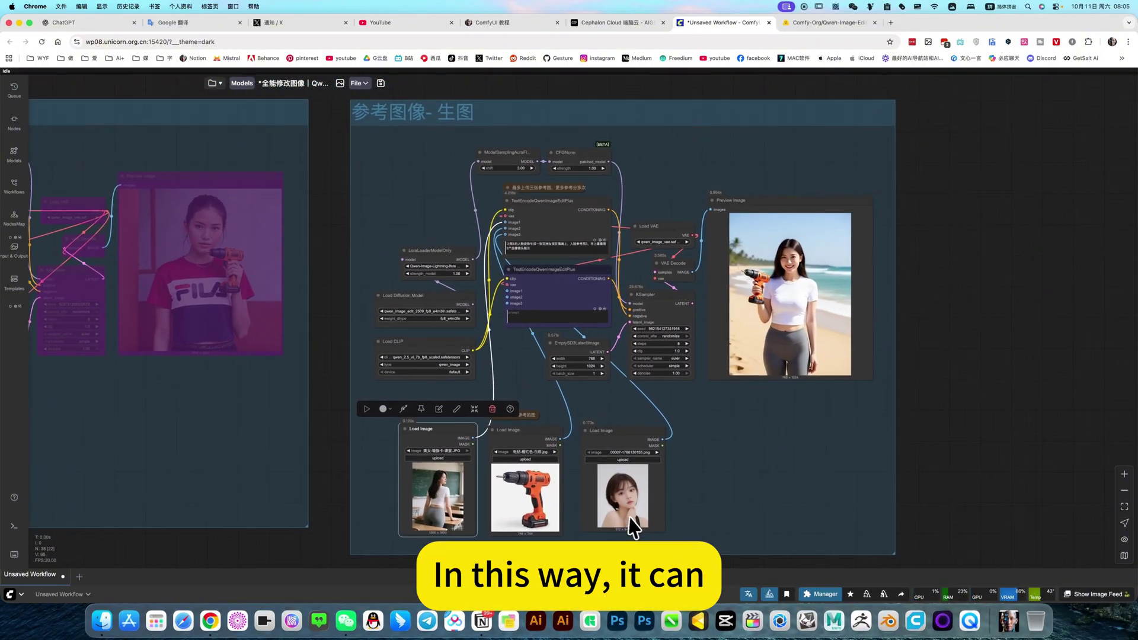
# Select the face picture's Load Image node and trace its link to the image3 input of the positive TextEncodeQwenImageEditPlus node.
pyautogui.scroll(10, 602, 282)
pyautogui.scroll(-10, 645, 279)
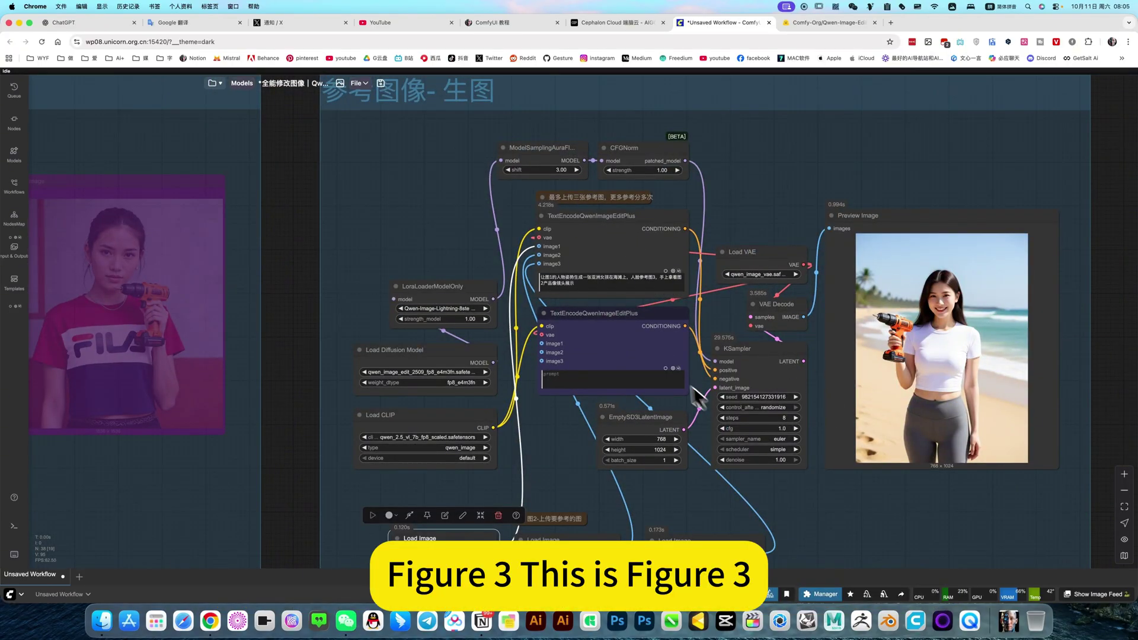
pyautogui.scroll(-5, 684, 379)
pyautogui.click(699, 364)
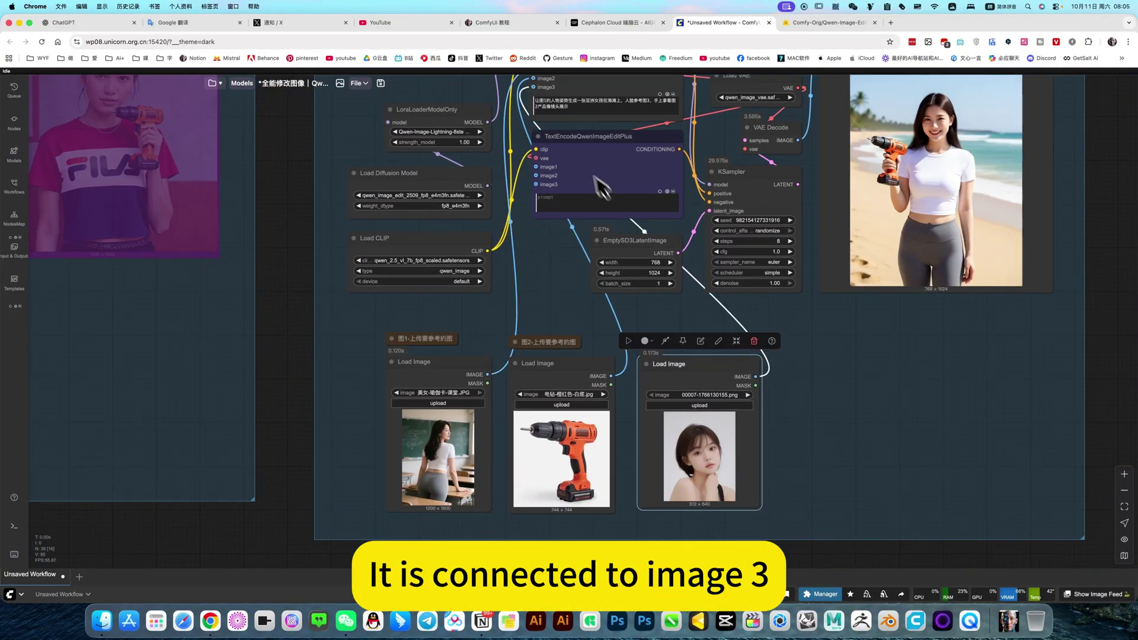
pyautogui.scroll(4, 586, 172)
pyautogui.scroll(5, 560, 392)
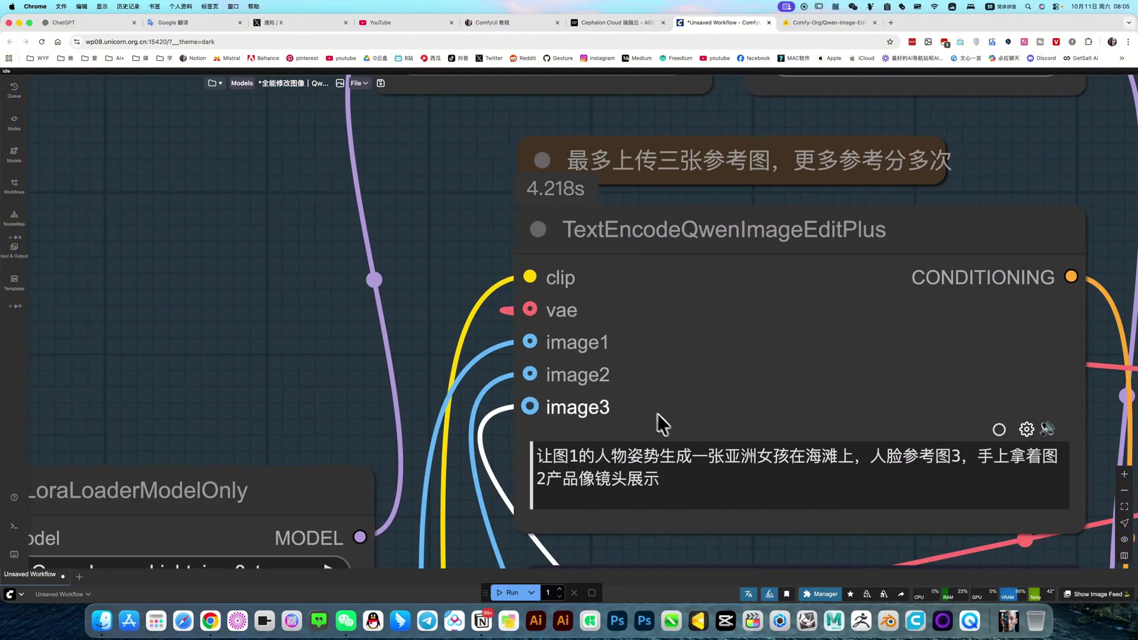
# Replace the face reference in the third Load Image node with 木瓜特写-扎发-白吊带-灰背景.png from the 教程素材 folder in Finder.
pyautogui.scroll(-15, 674, 439)
pyautogui.scroll(15, 672, 445)
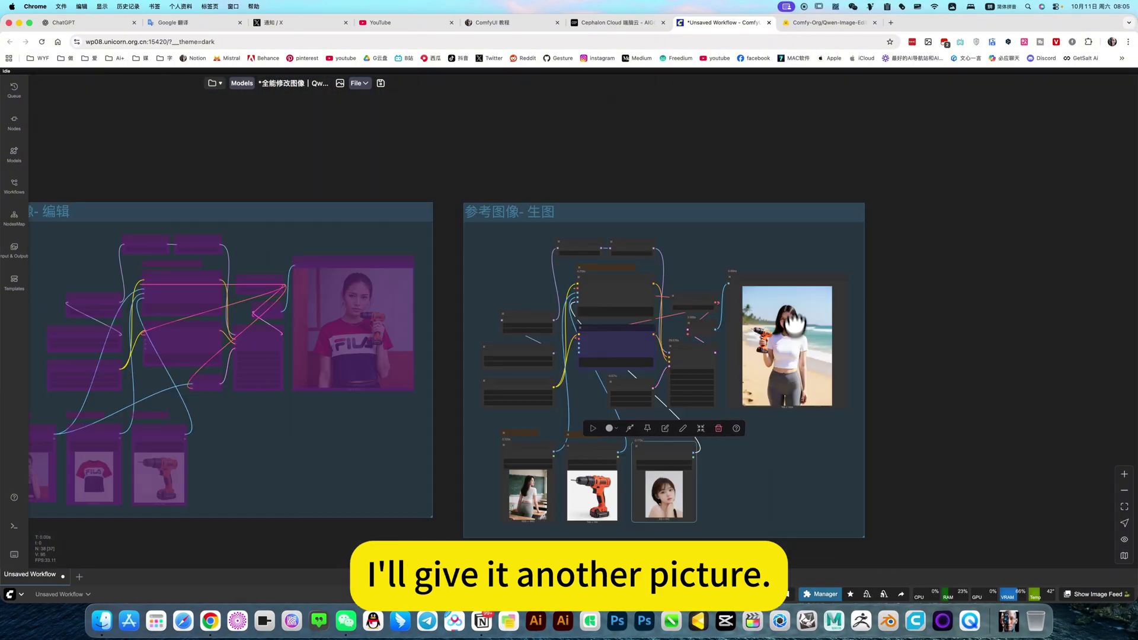
pyautogui.scroll(-2, 613, 335)
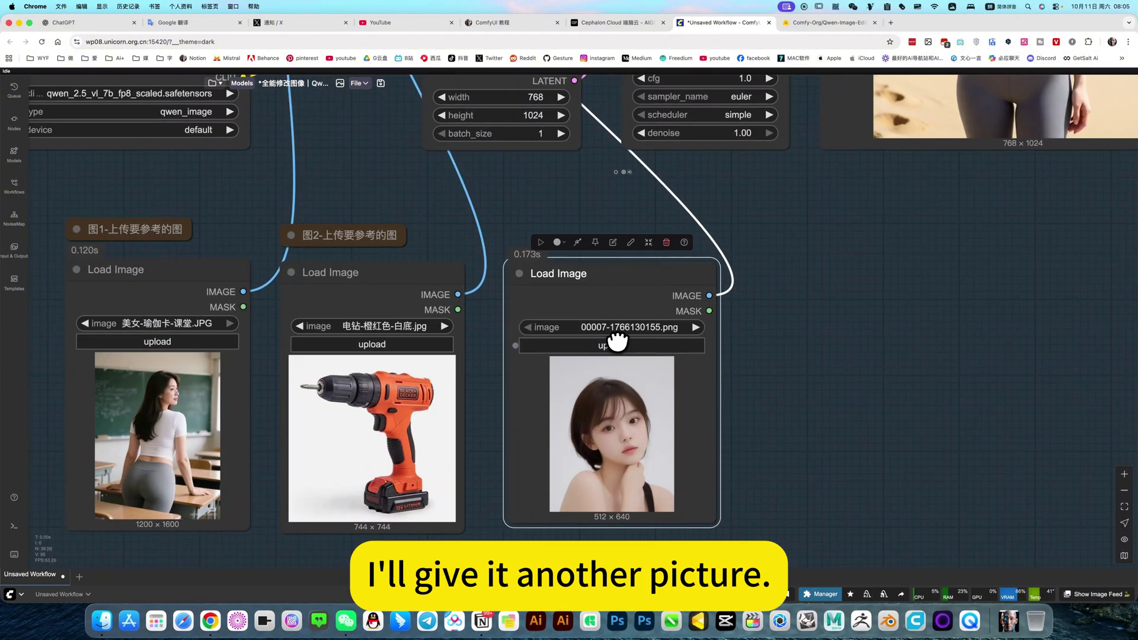
pyautogui.click(1010, 531)
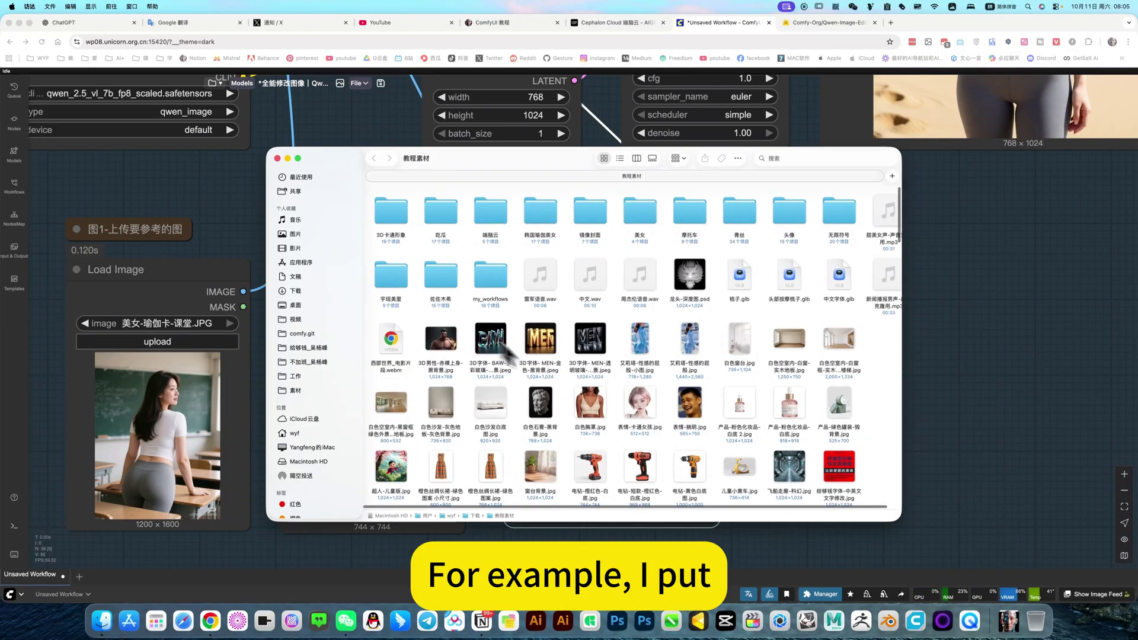
pyautogui.scroll(-5, 640, 409)
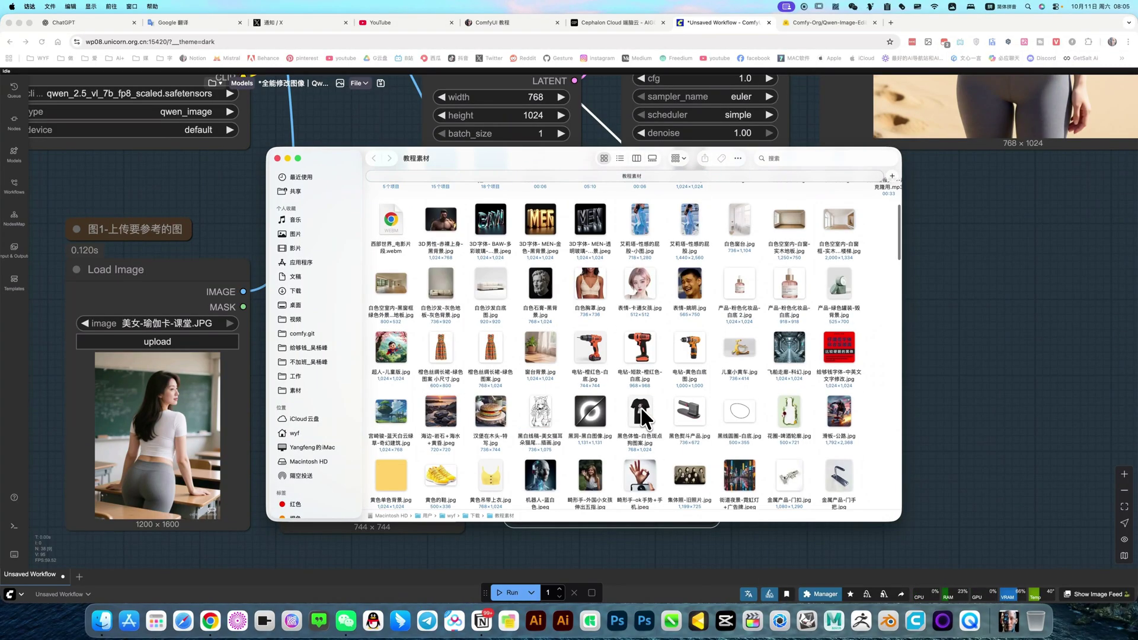
pyautogui.scroll(-10, 640, 407)
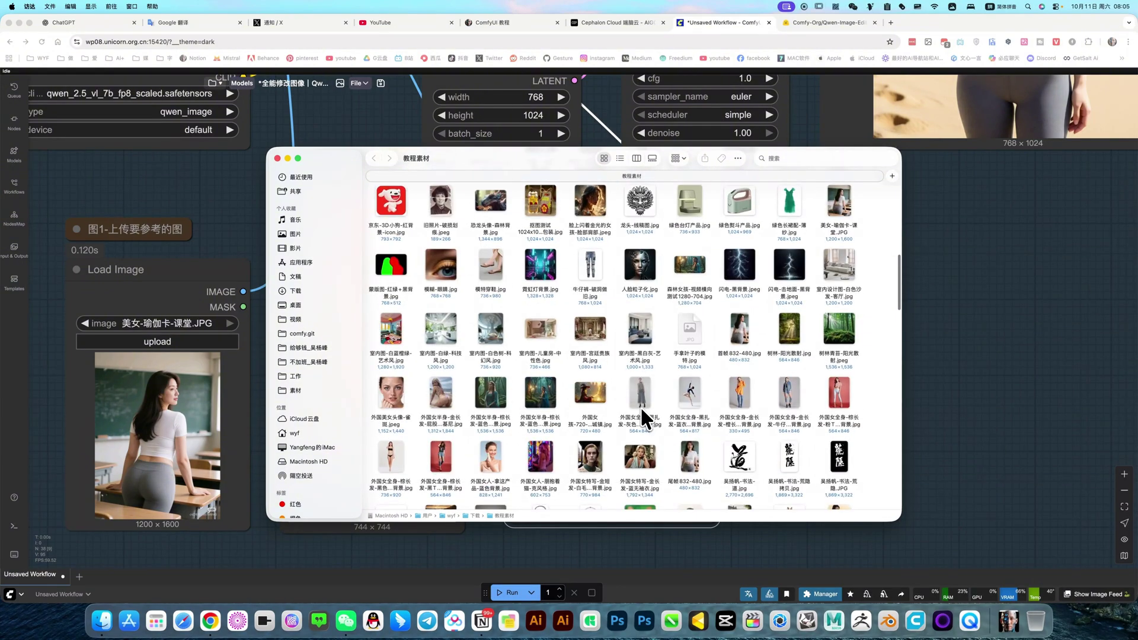
pyautogui.scroll(-10, 640, 406)
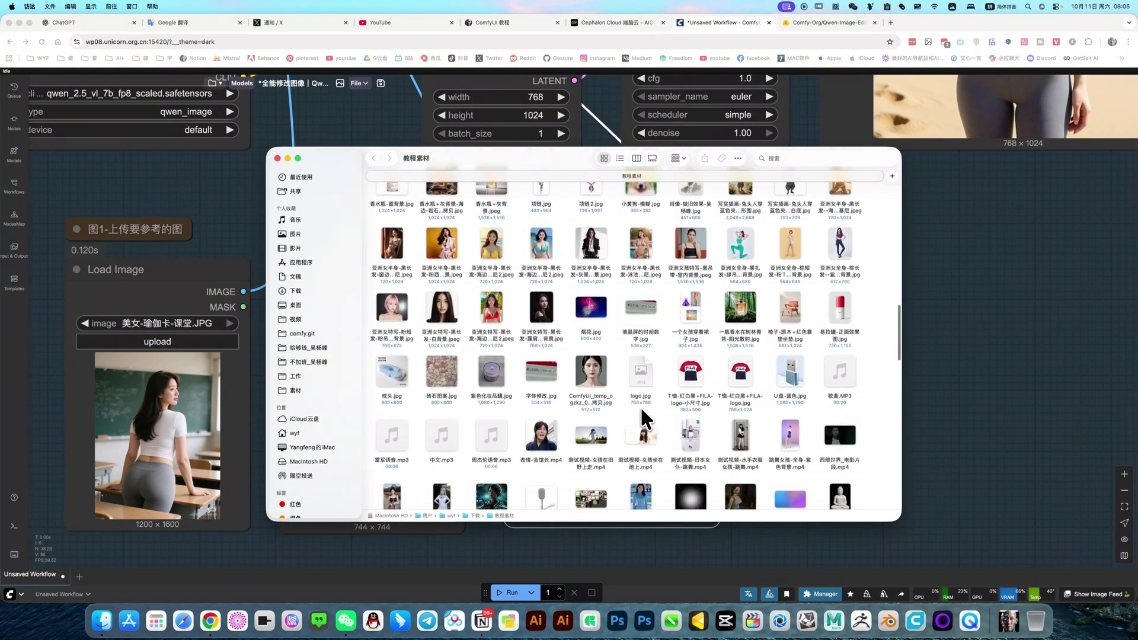
pyautogui.scroll(-10, 640, 406)
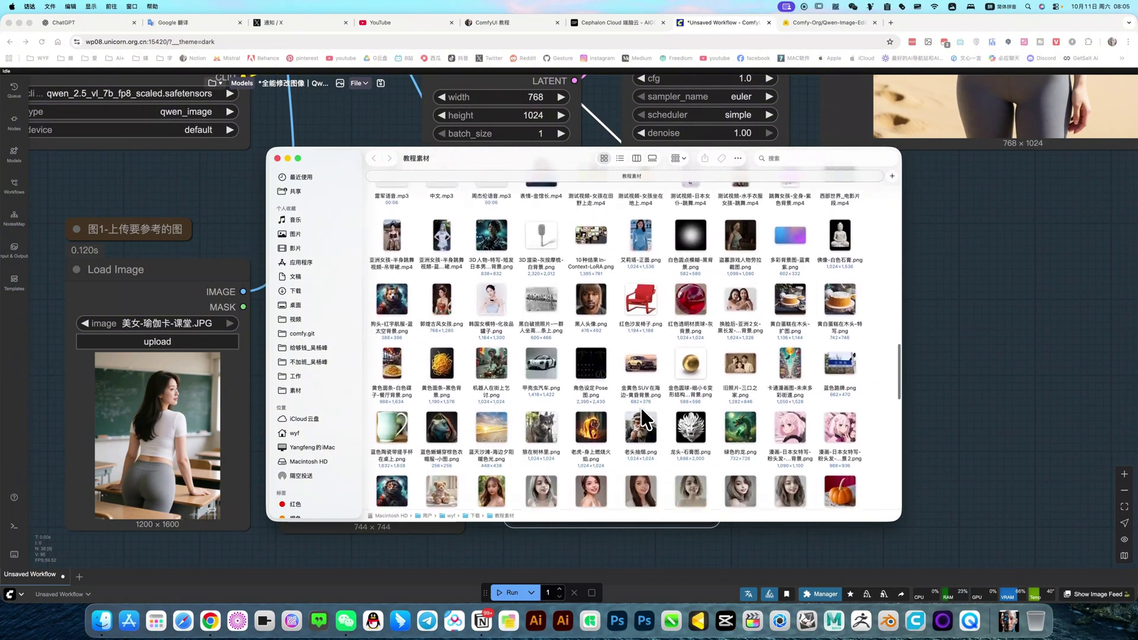
pyautogui.scroll(-3, 631, 391)
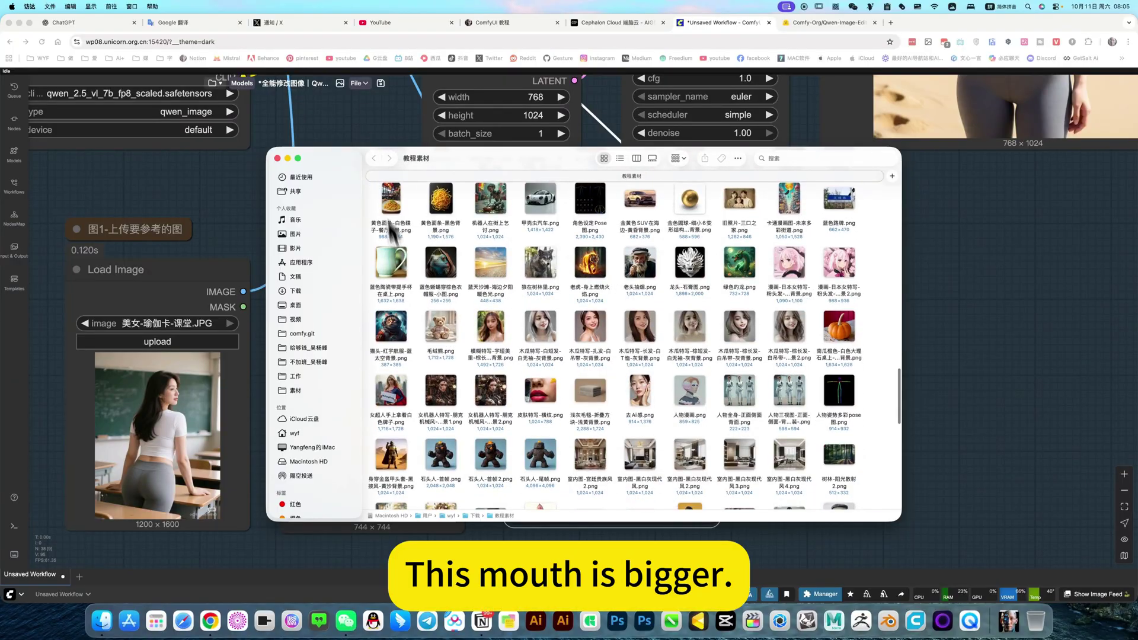
pyautogui.moveTo(550, 158); pyautogui.dragTo(368, 108)
pyautogui.moveTo(631, 527); pyautogui.dragTo(628, 474)
pyautogui.moveTo(707, 471); pyautogui.dragTo(695, 619)
# Run the workflow with the new face reference and compare the picture in Preview Image with the reference pictures.
pyautogui.hotkey('ctrl', 'Return')
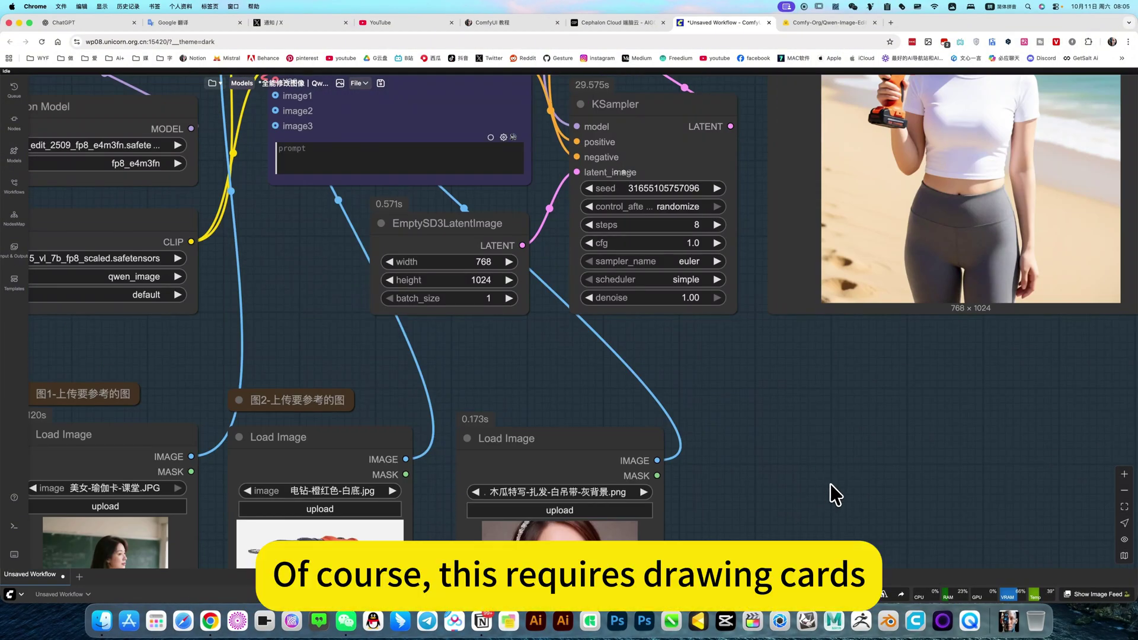
pyautogui.scroll(-10, 830, 482)
pyautogui.scroll(15, 831, 481)
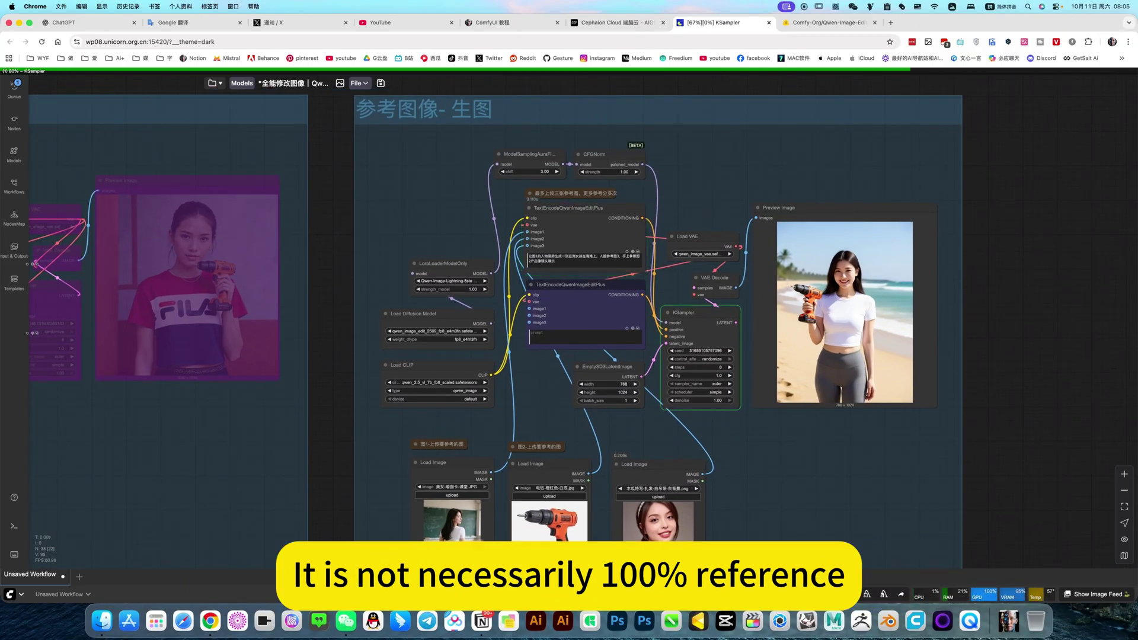
pyautogui.moveTo(780, 494); pyautogui.dragTo(745, 467)
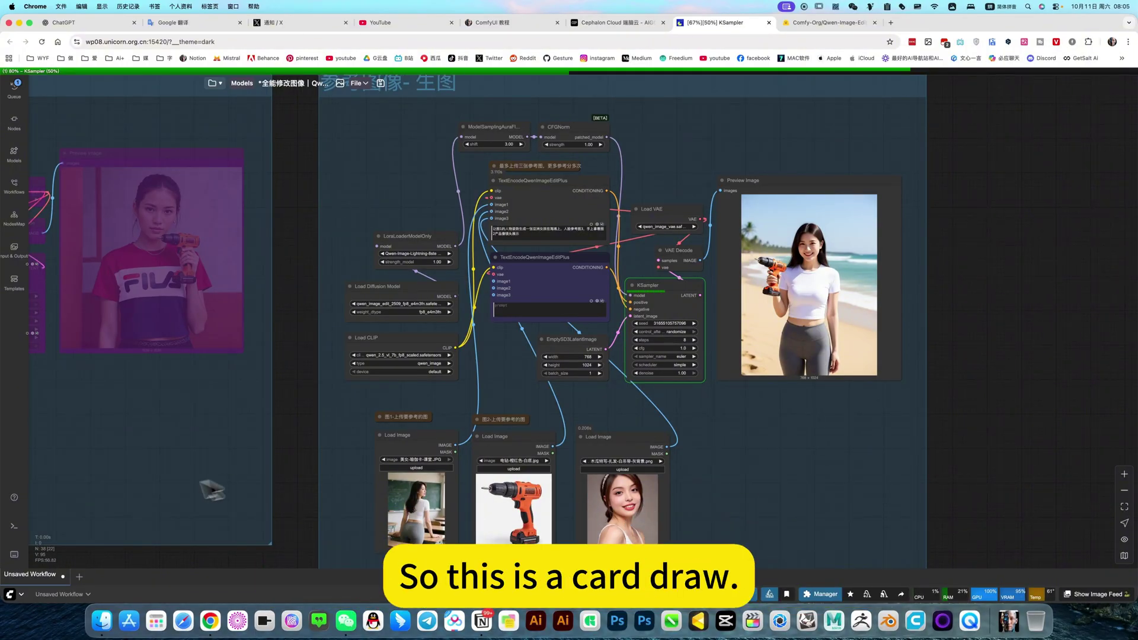
pyautogui.moveTo(806, 385); pyautogui.dragTo(828, 422)
pyautogui.moveTo(32, 446); pyautogui.dragTo(707, 378)
pyautogui.moveTo(863, 436); pyautogui.dragTo(336, 437)
pyautogui.hscroll(5, 804, 462)
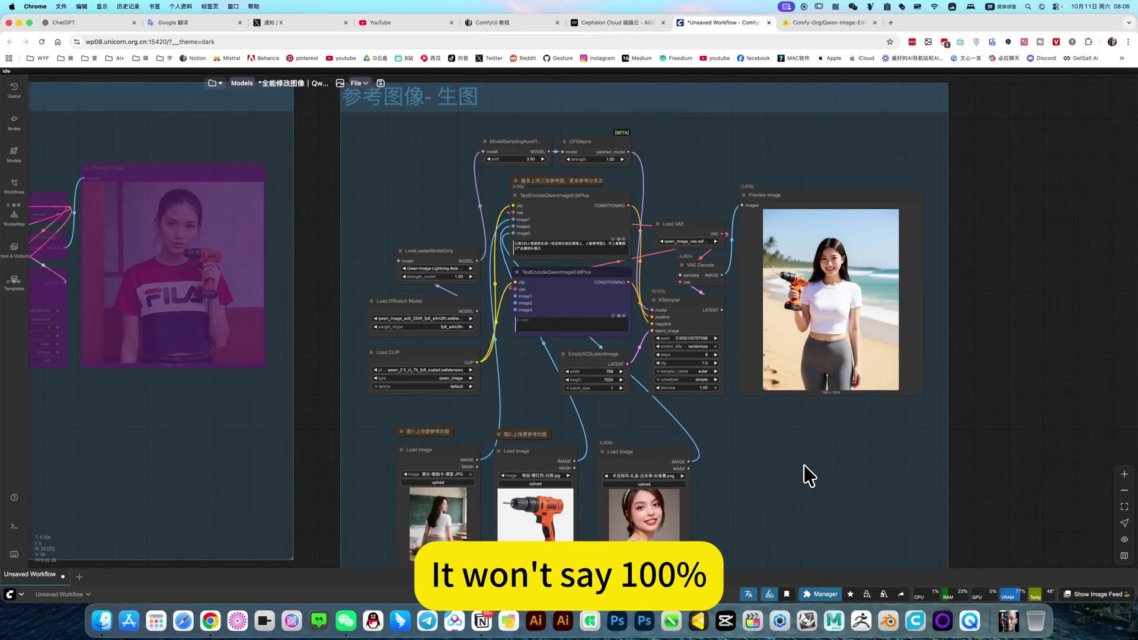
# Run the workflow again with the same three references and inspect the generated woman's face in Preview Image.
pyautogui.scroll(-2, 716, 419)
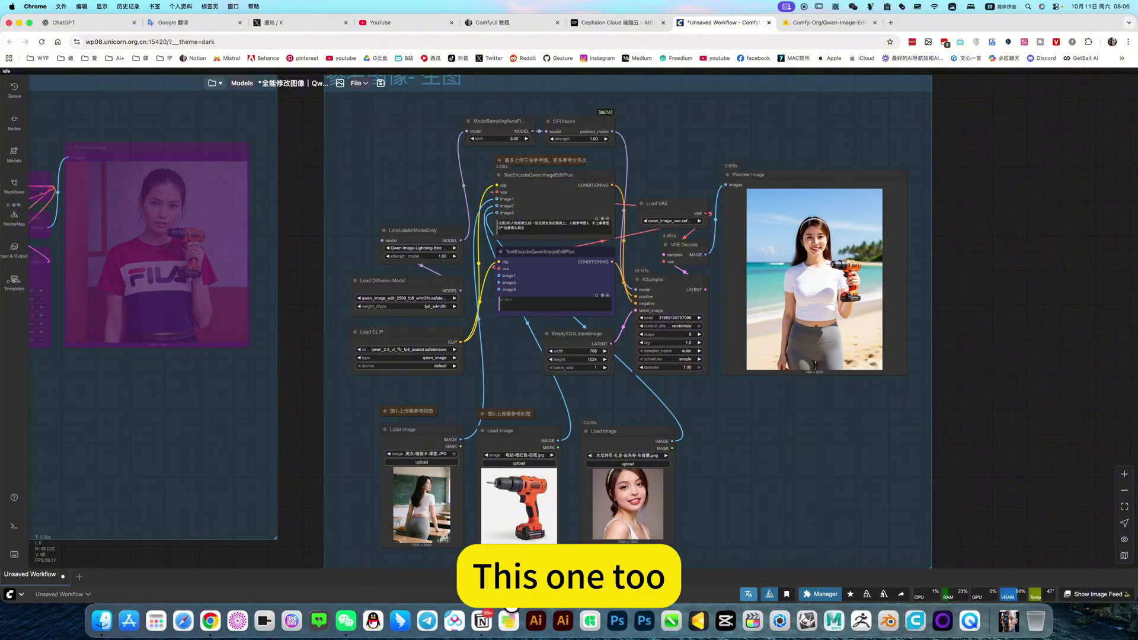
pyautogui.hotkey('ctrl', 'Return')
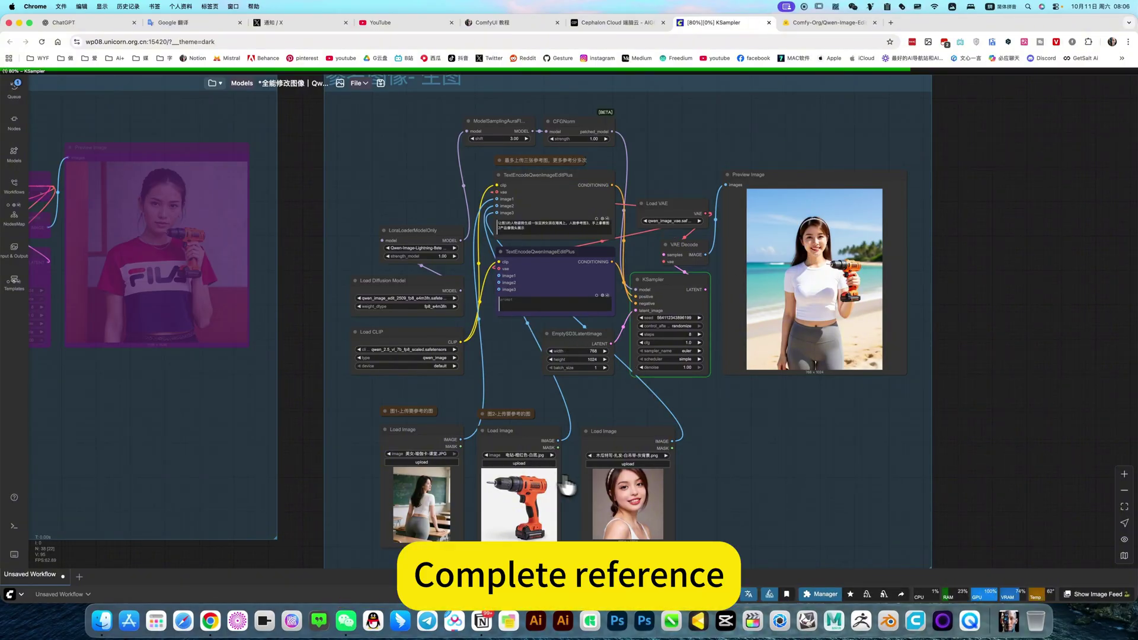
pyautogui.scroll(1, 524, 154)
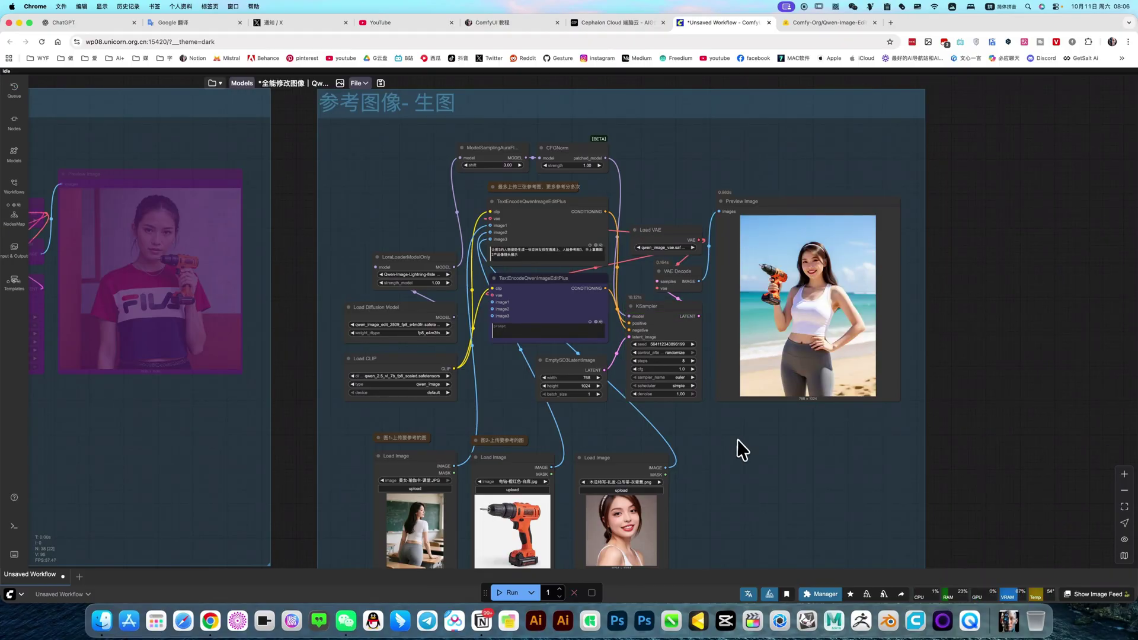
pyautogui.hscroll(3, 774, 243)
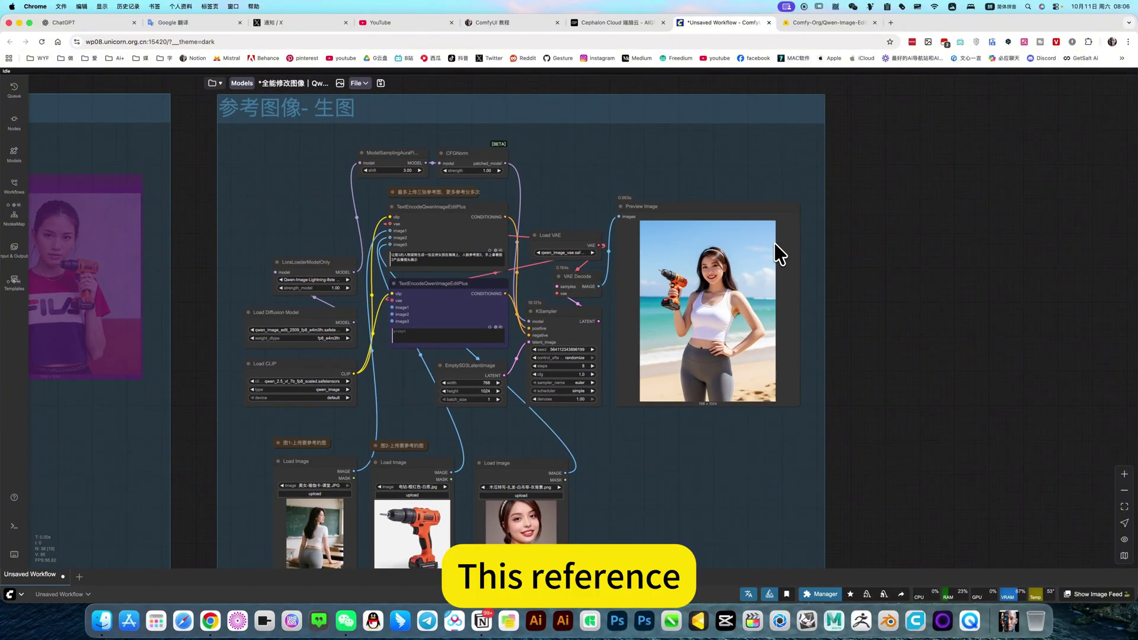
pyautogui.scroll(10, 774, 243)
pyautogui.scroll(-5, 774, 243)
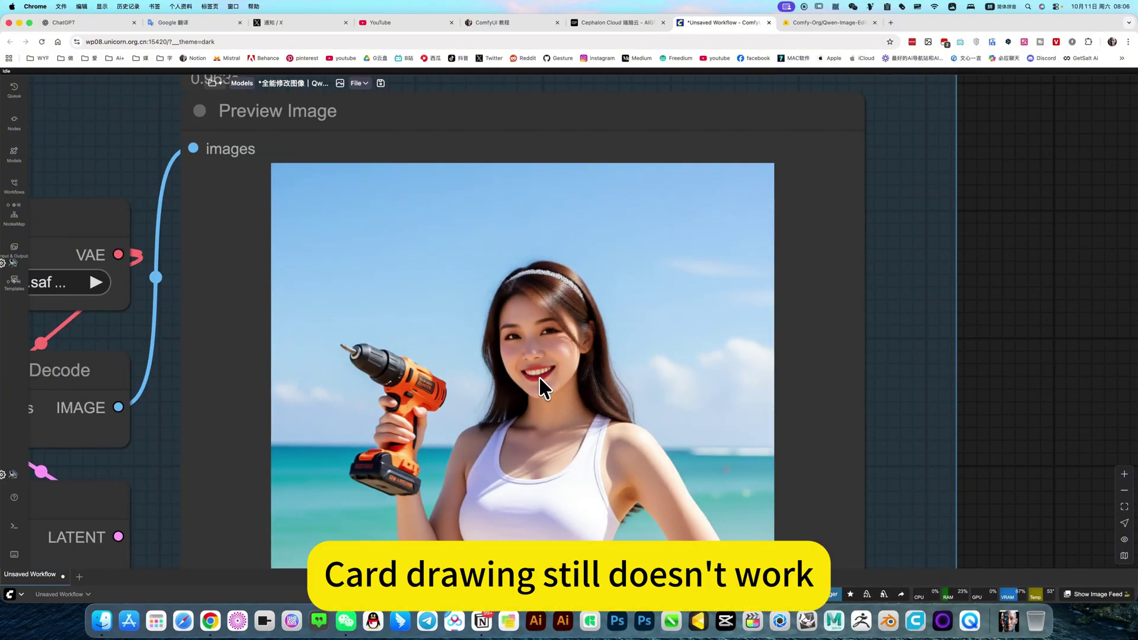
pyautogui.scroll(-10, 542, 378)
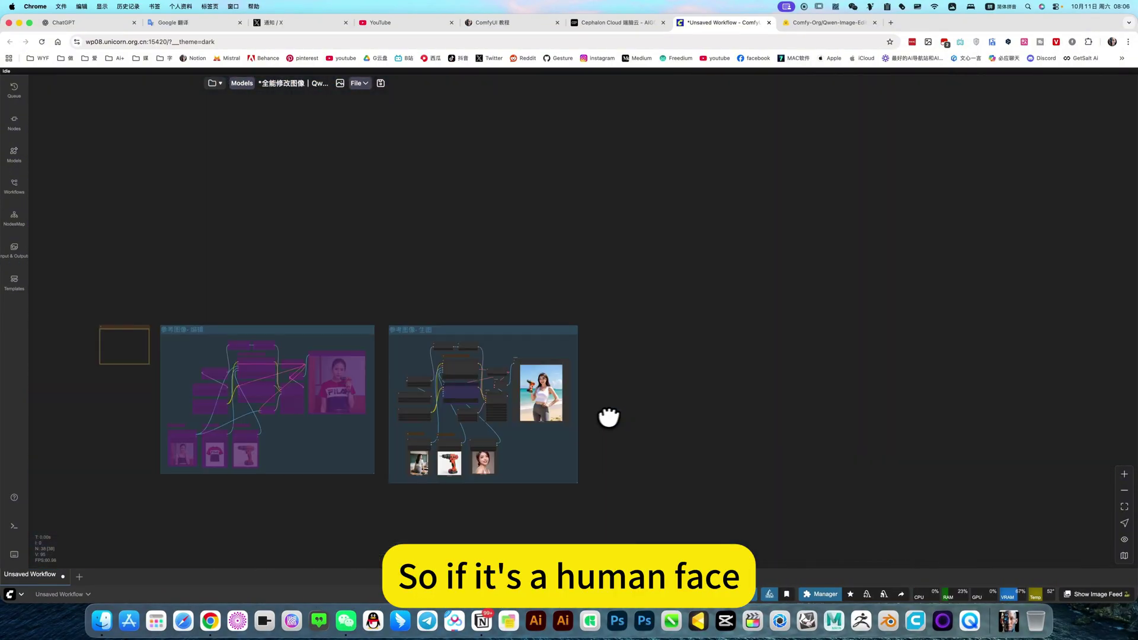
# Look through the saved workflow list for the face-swap workflow 换脸｜Flux Kontext + InstantID + PuID, leaving the current workflow open.
pyautogui.hscroll(-3, 569, 400)
pyautogui.scroll(10, 581, 495)
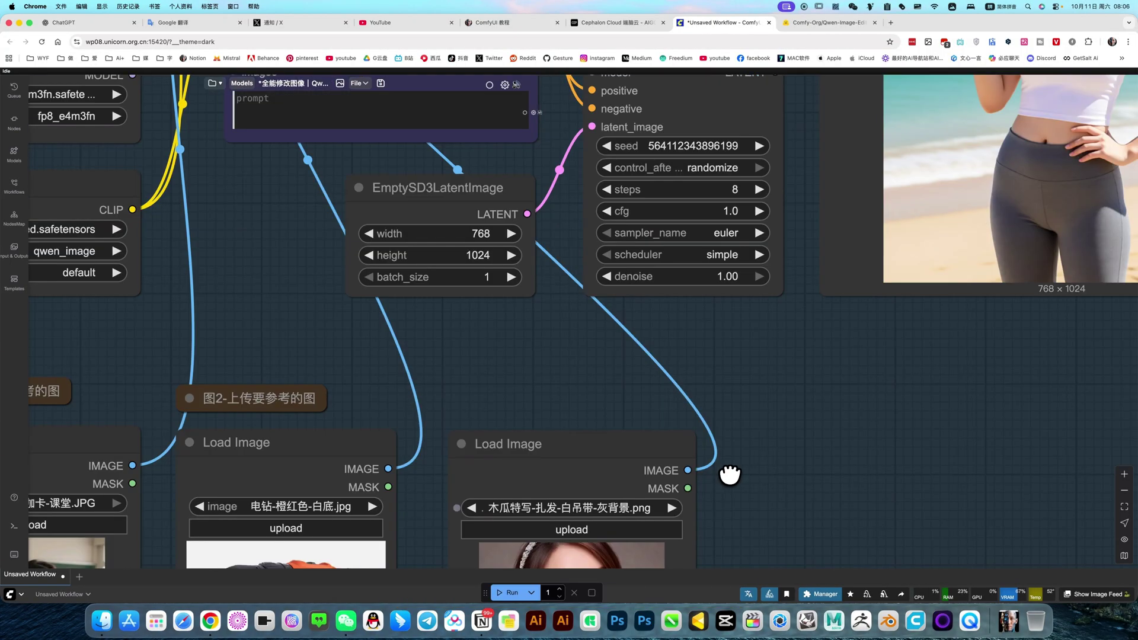
pyautogui.scroll(-10, 728, 477)
pyautogui.click(211, 84)
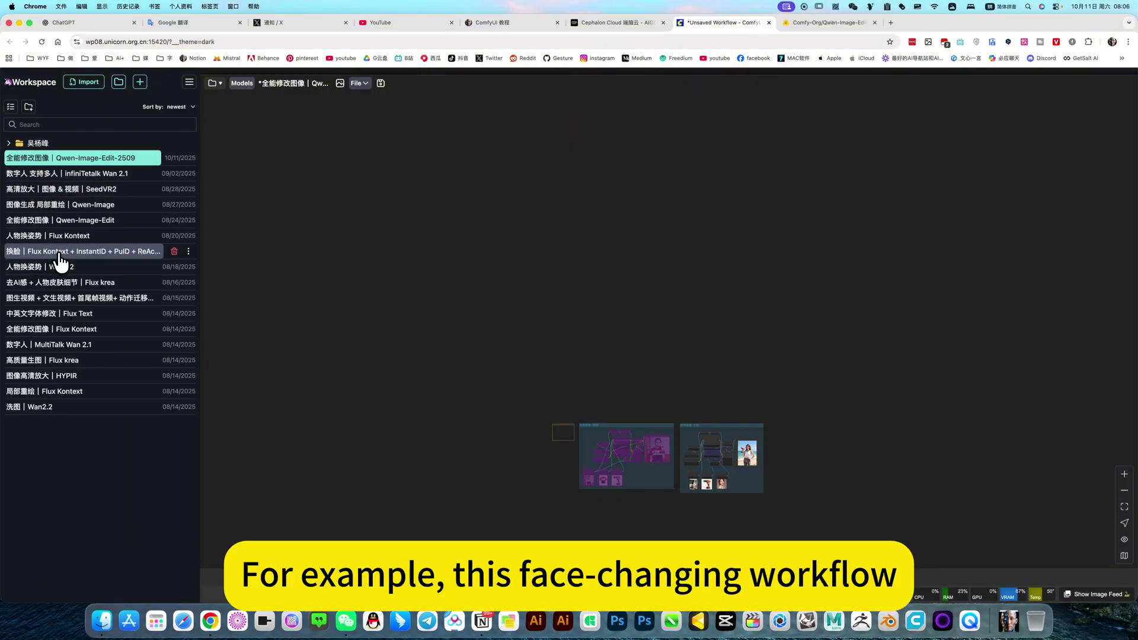
pyautogui.click(617, 24)
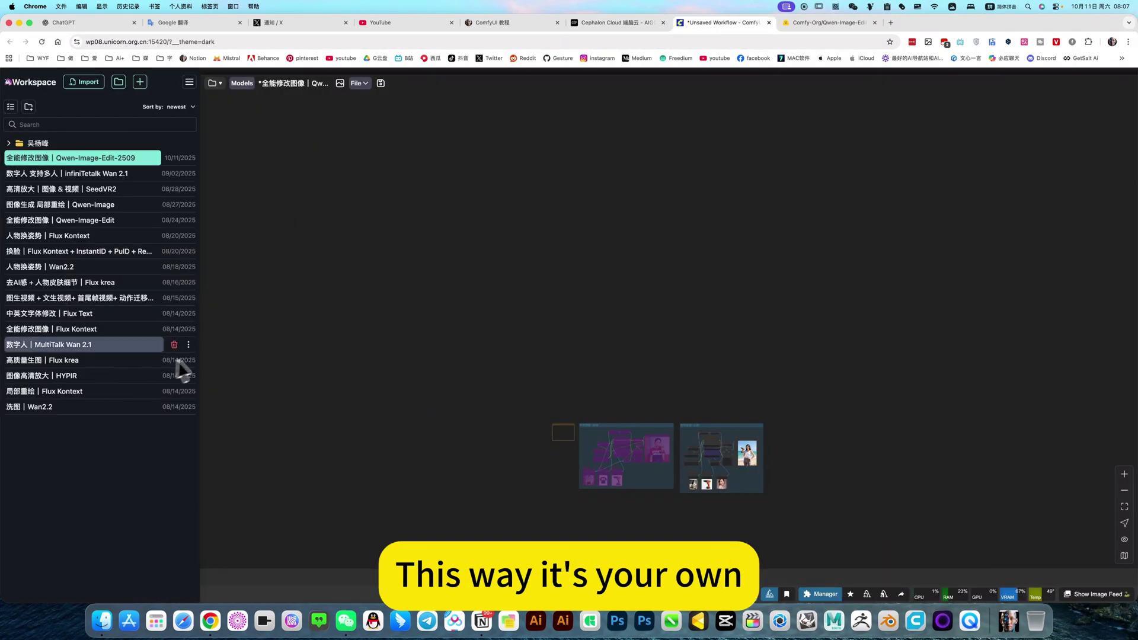
pyautogui.scroll(5, 203, 355)
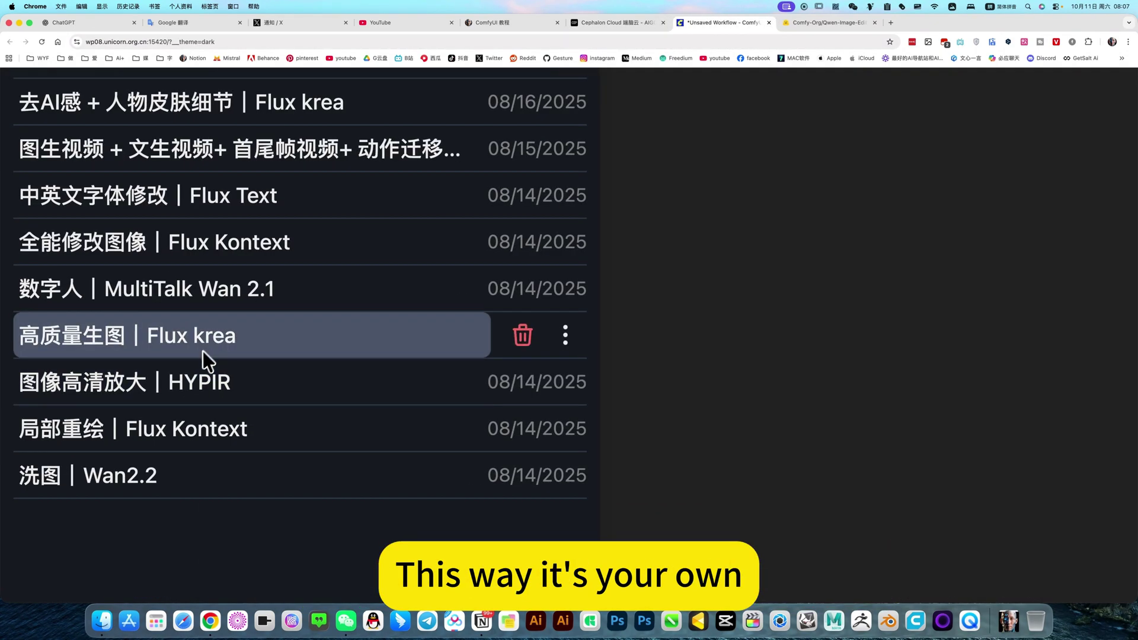
pyautogui.scroll(-5, 181, 264)
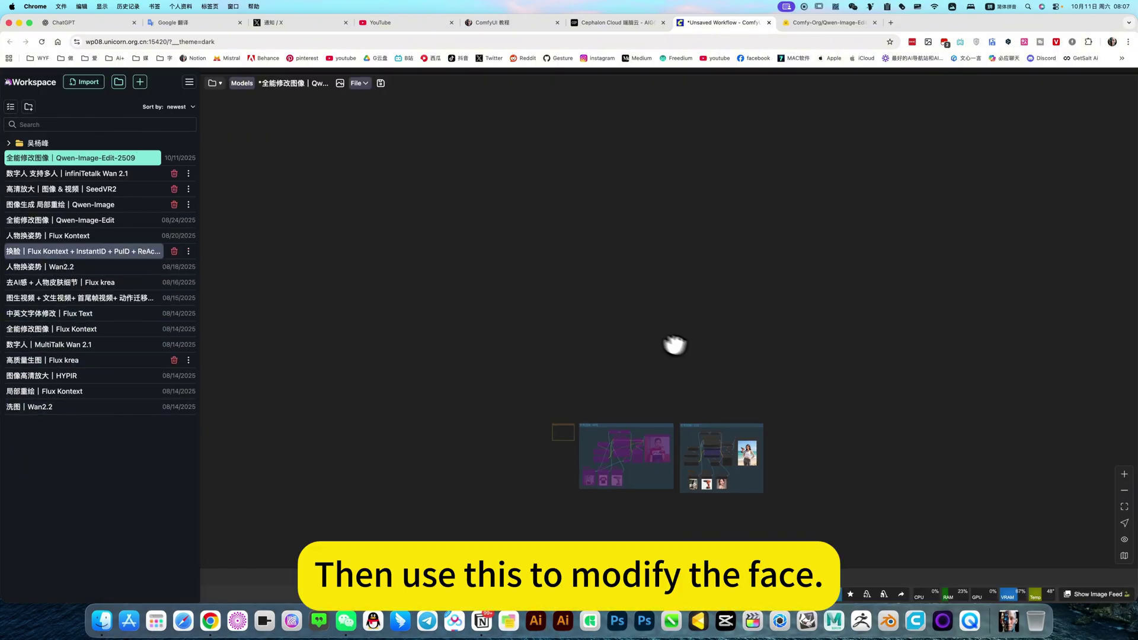
pyautogui.click(557, 394)
# Generate another beach picture in the 参考图像-生图 group from the unchanged pose, drill and face references.
pyautogui.moveTo(721, 458); pyautogui.dragTo(547, 369)
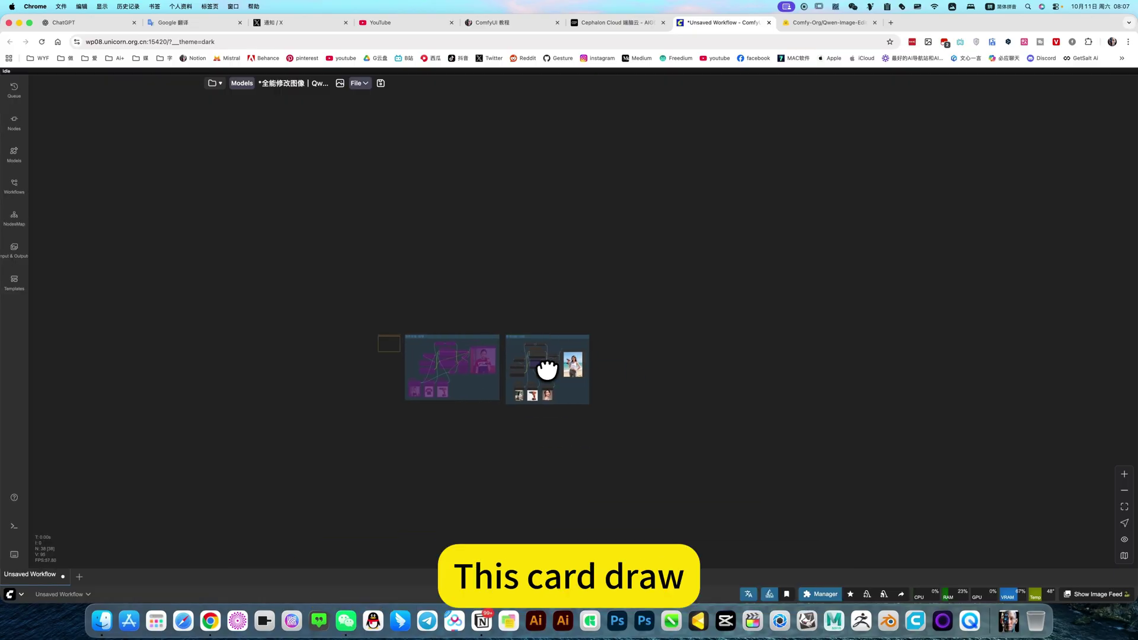
pyautogui.scroll(20, 546, 370)
pyautogui.scroll(-3, 541, 368)
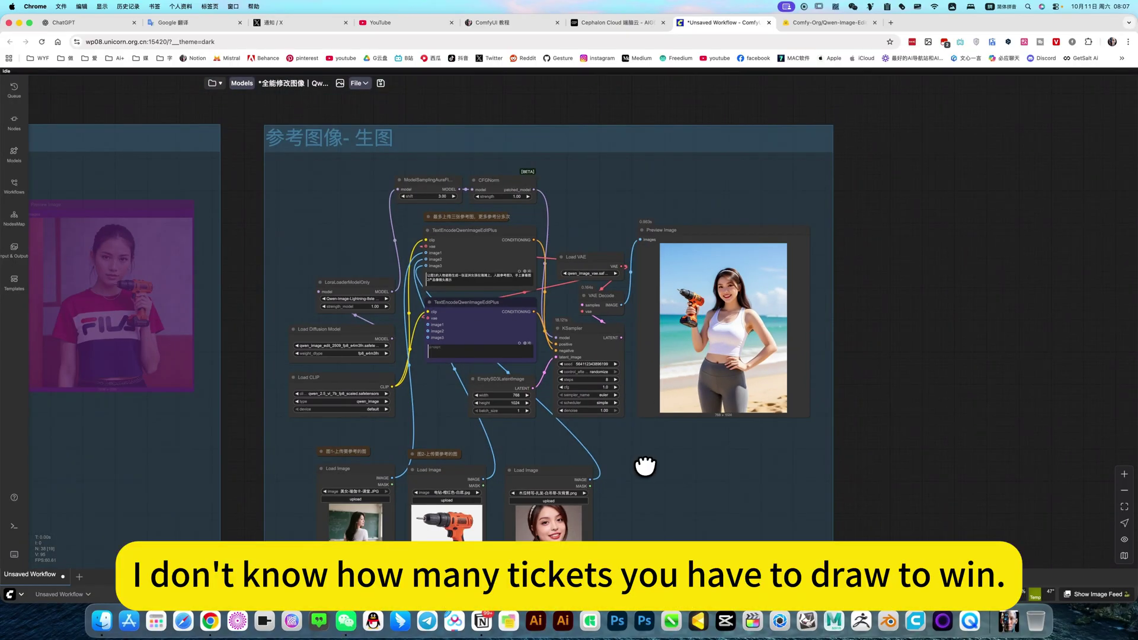
pyautogui.hotkey('ctrl', 'Return')
pyautogui.scroll(-2, 534, 496)
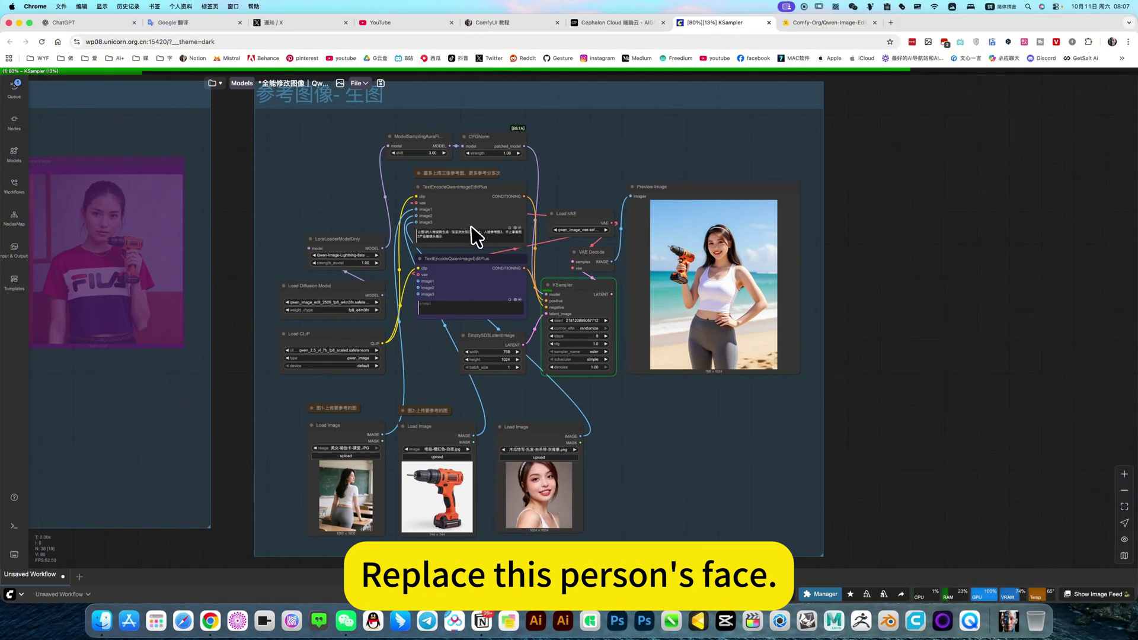
pyautogui.scroll(1, 628, 490)
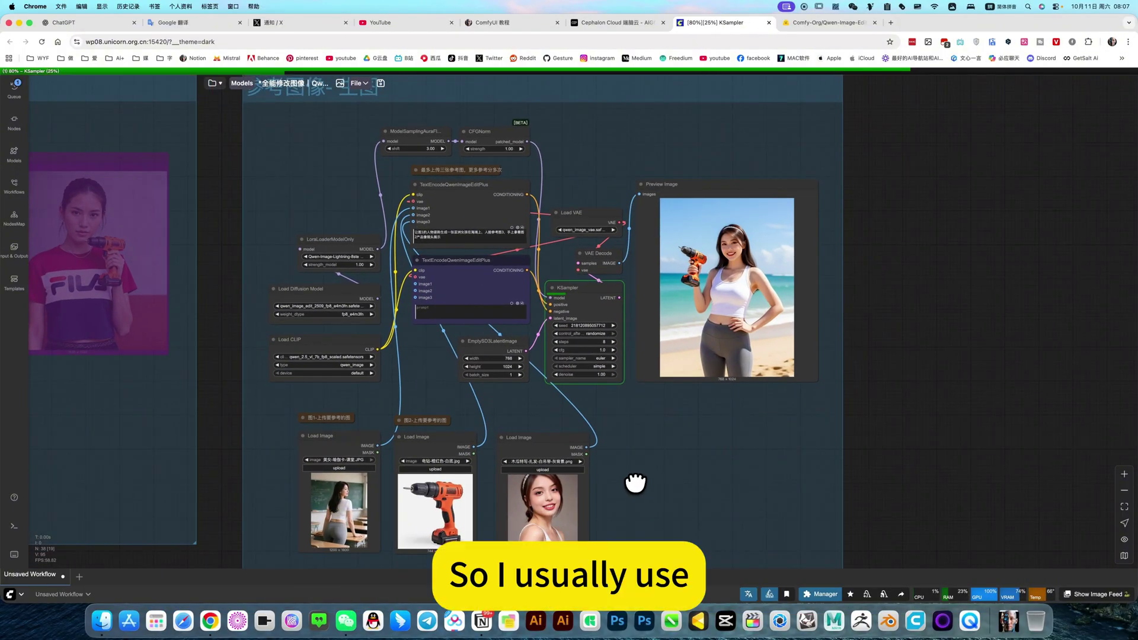
pyautogui.moveTo(636, 483); pyautogui.dragTo(633, 486)
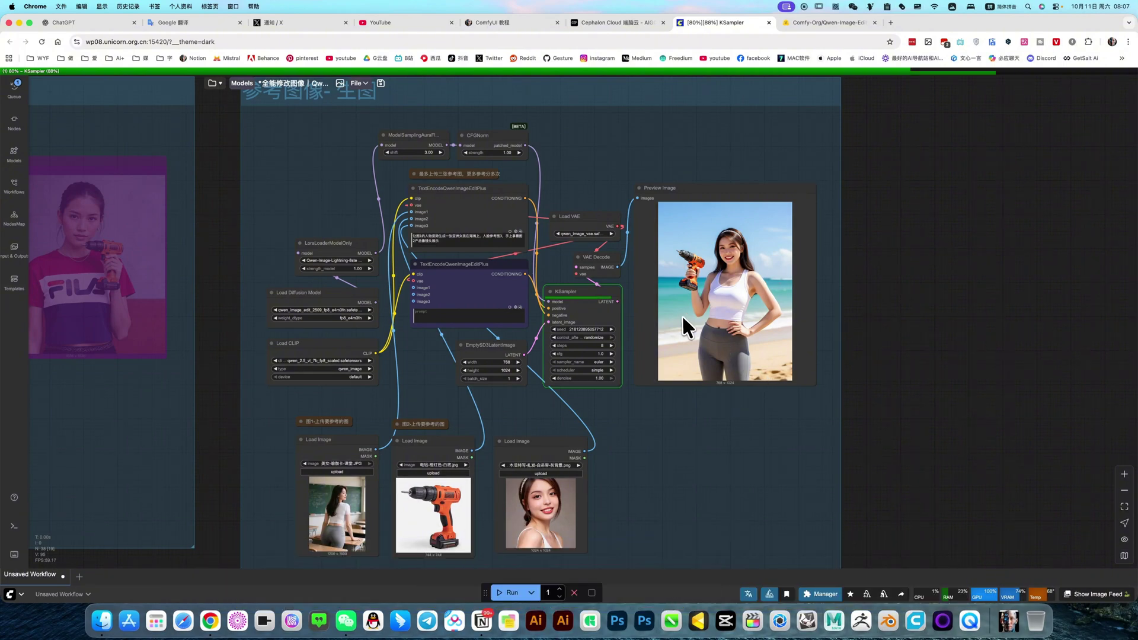
# Delete the face reference's Load Image node and run the workflow with only the pose and drill references.
pyautogui.click(567, 504)
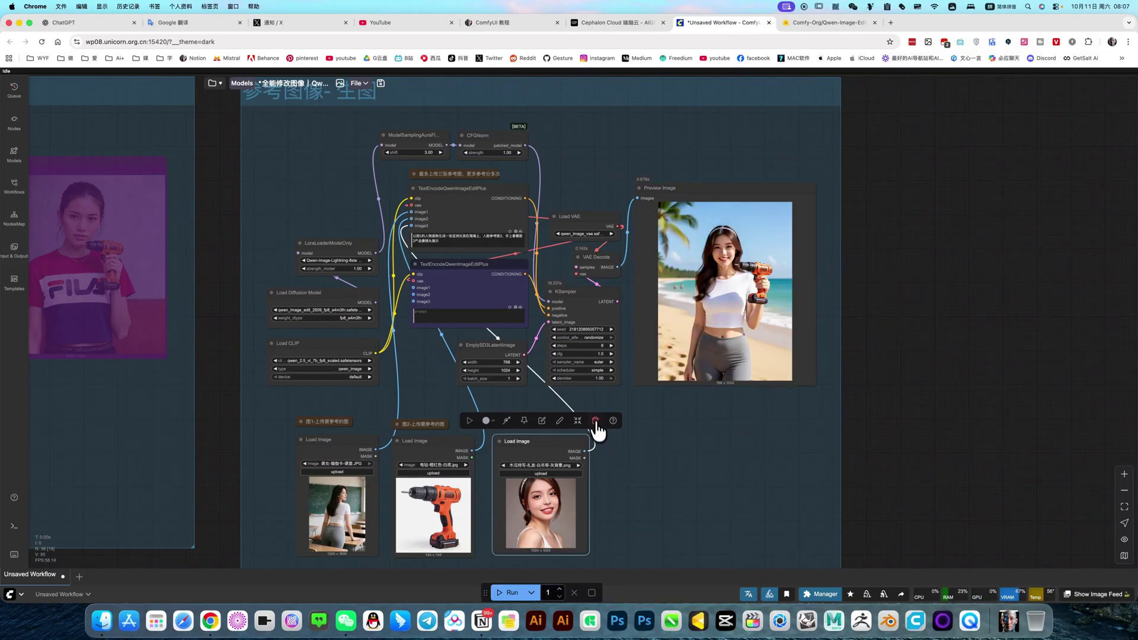
pyautogui.press('Delete')
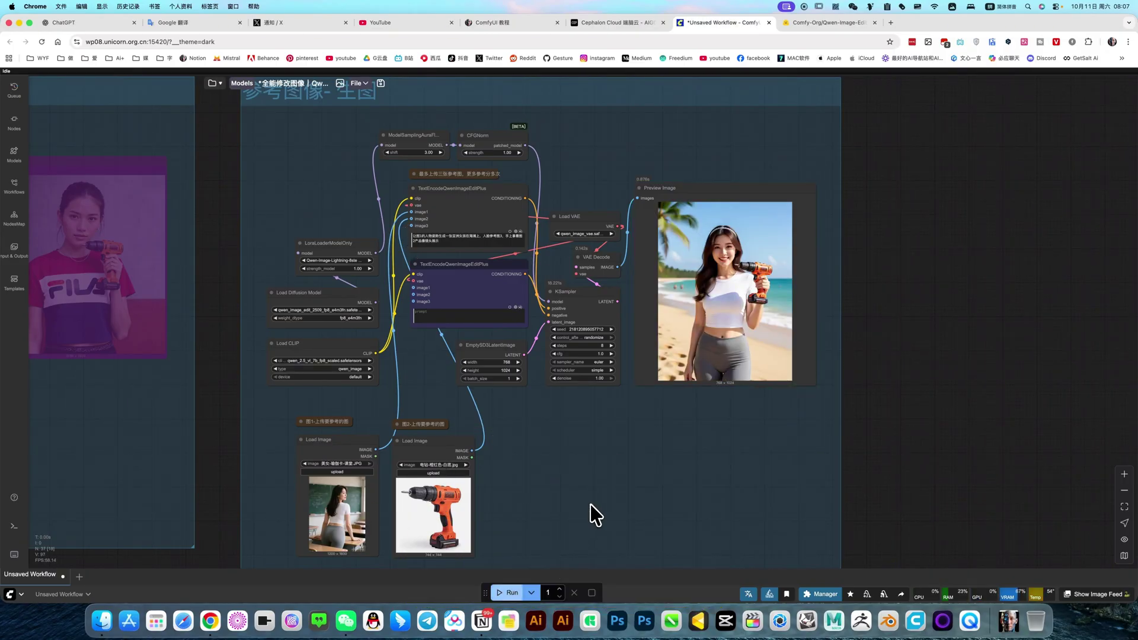
pyautogui.hotkey('ctrl', 'Return')
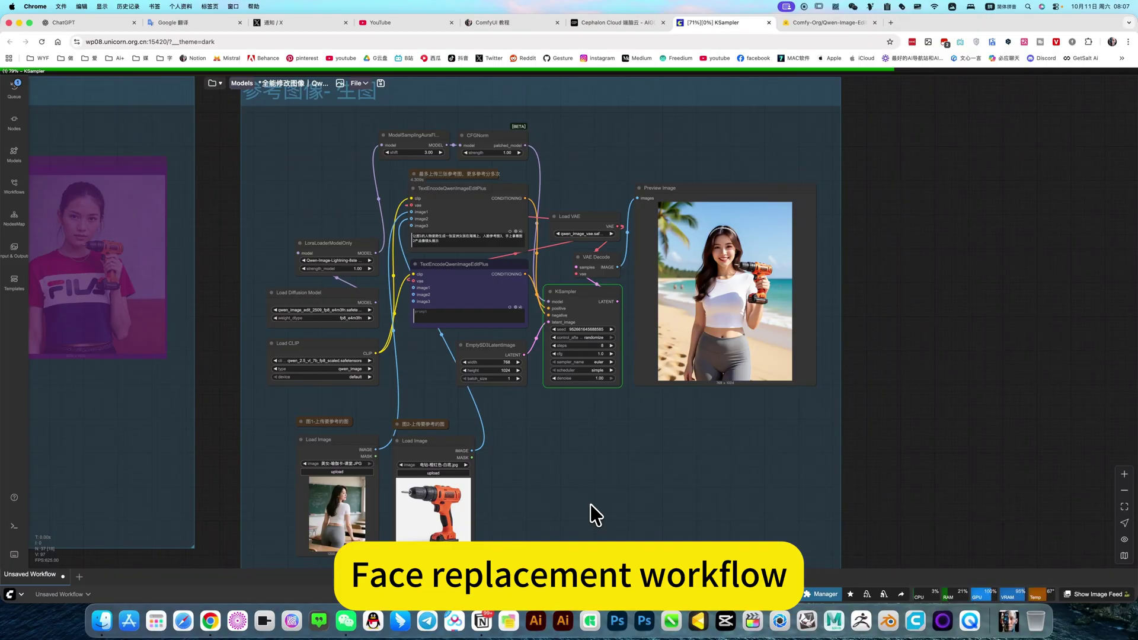
pyautogui.scroll(-2, 584, 483)
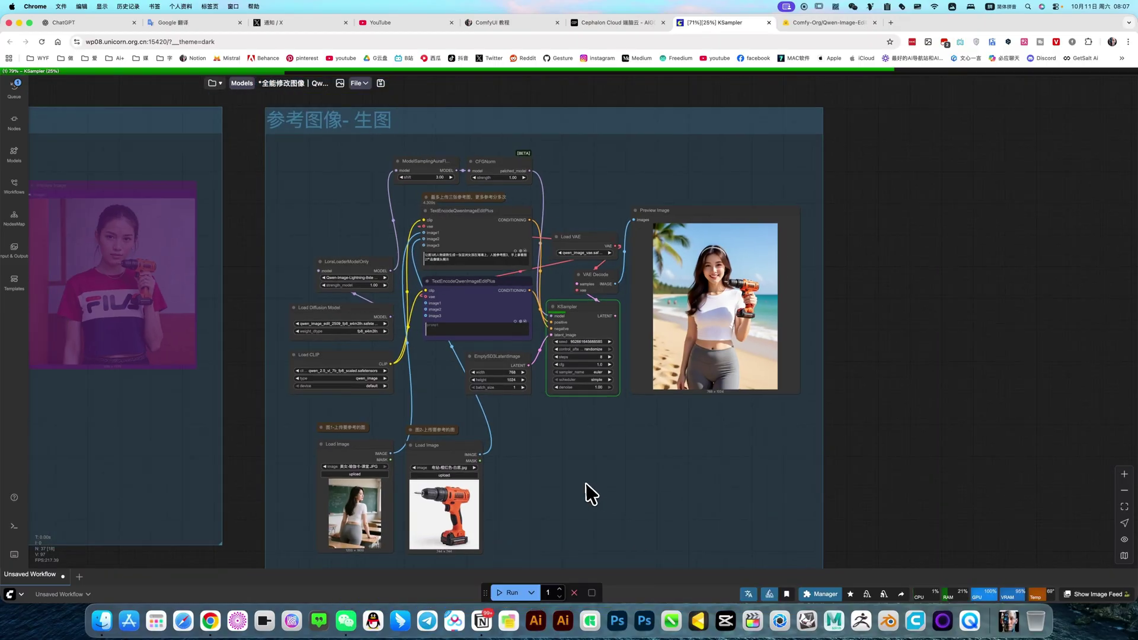
pyautogui.hscroll(-2, 583, 483)
pyautogui.scroll(3, 583, 482)
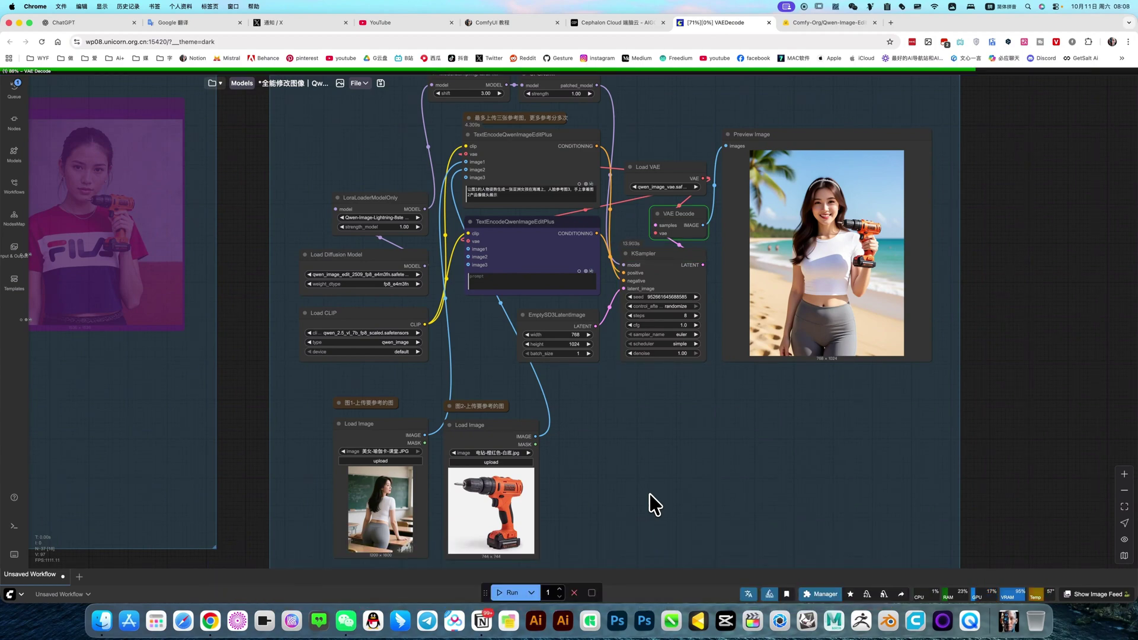
pyautogui.scroll(1, 631, 490)
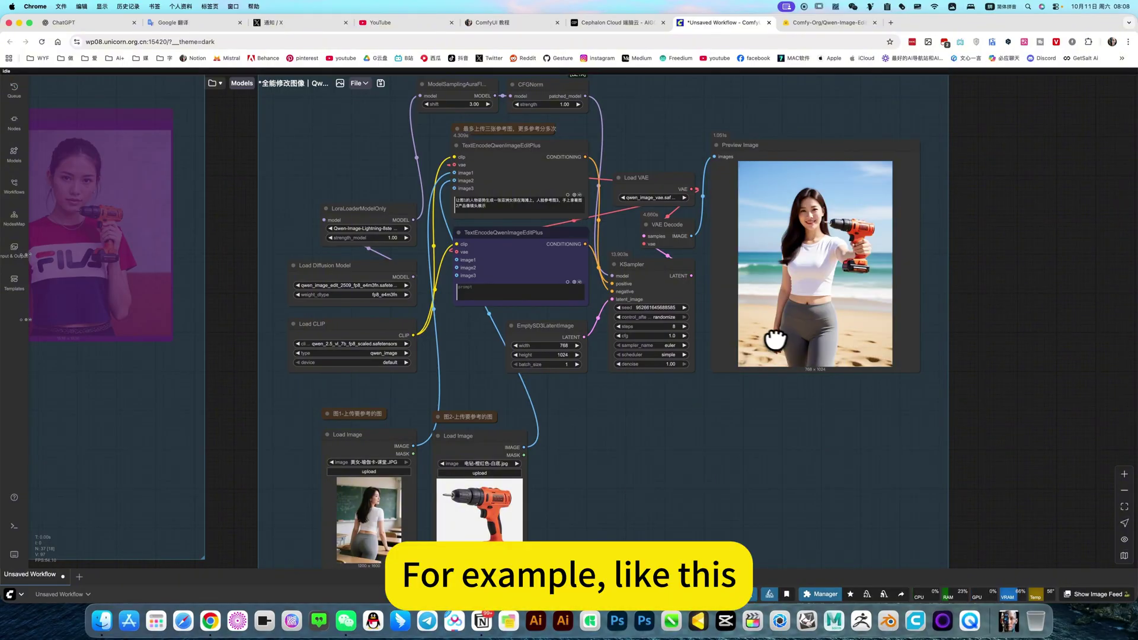
pyautogui.moveTo(773, 340); pyautogui.dragTo(768, 344)
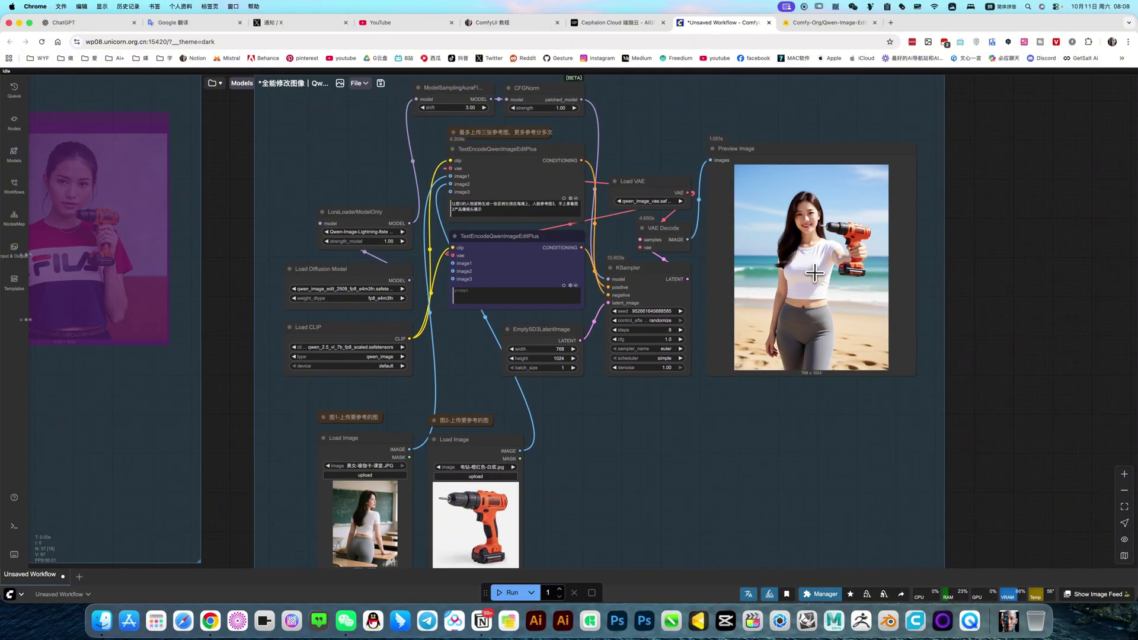
# Copy the generated beach picture from Preview Image into the first Load Image node through Clipspace.
pyautogui.rightClick(821, 365)
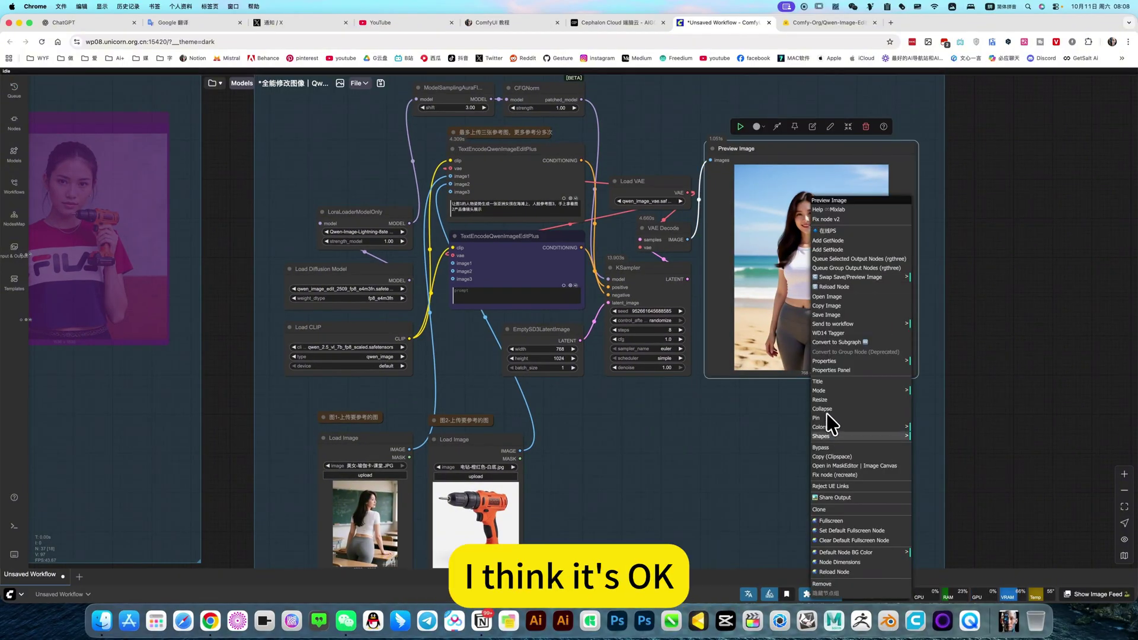
pyautogui.click(821, 456)
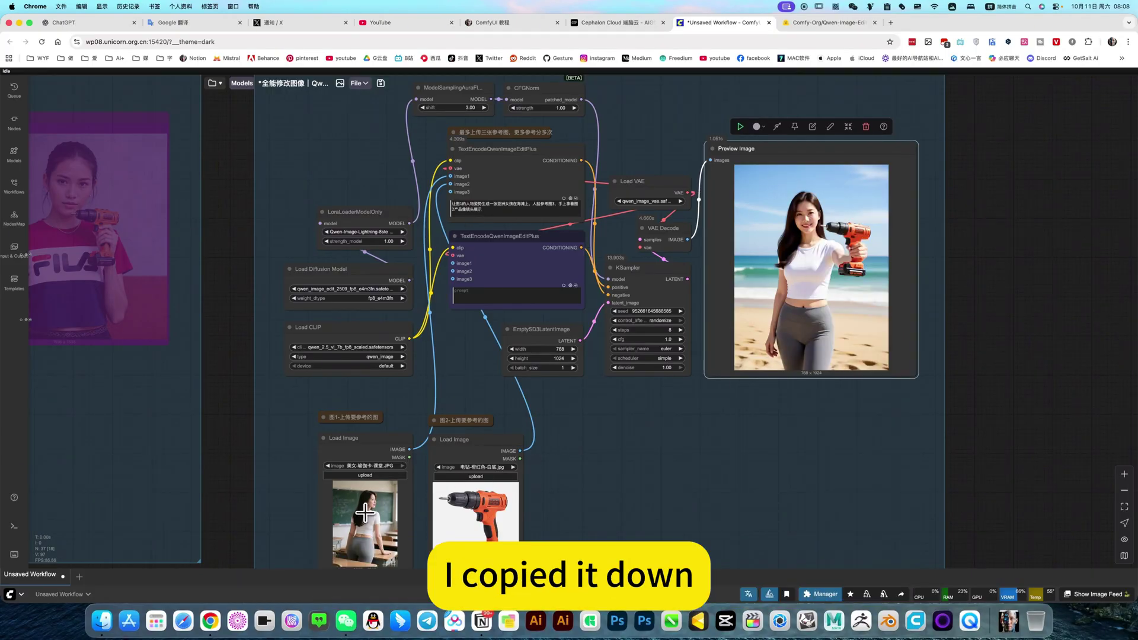
pyautogui.click(364, 512)
pyautogui.rightClick(372, 520)
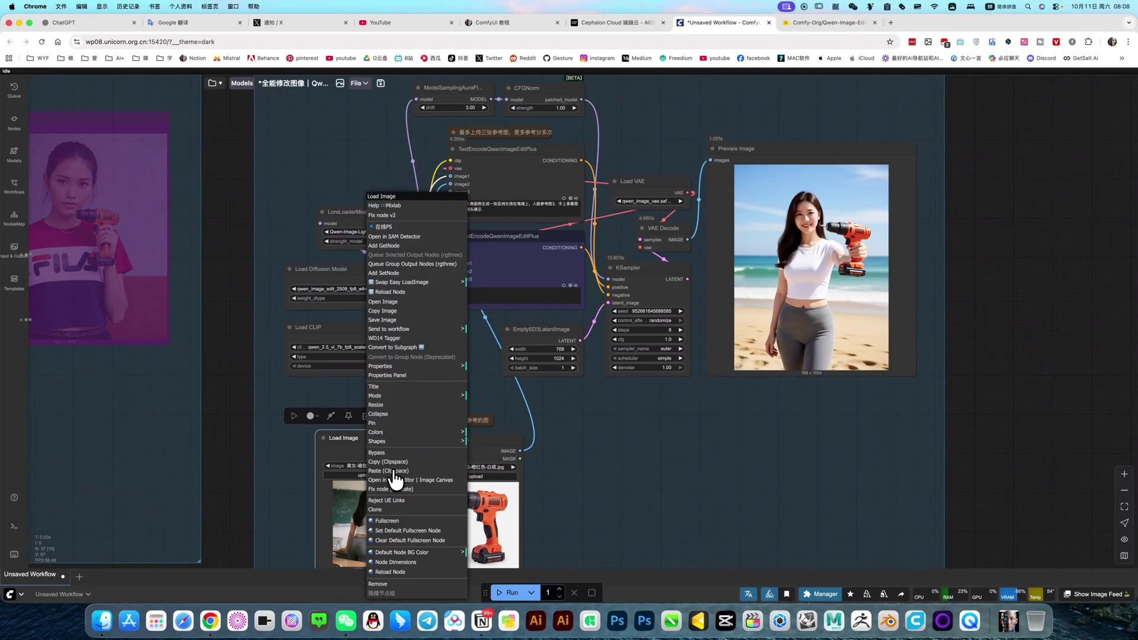
pyautogui.click(391, 471)
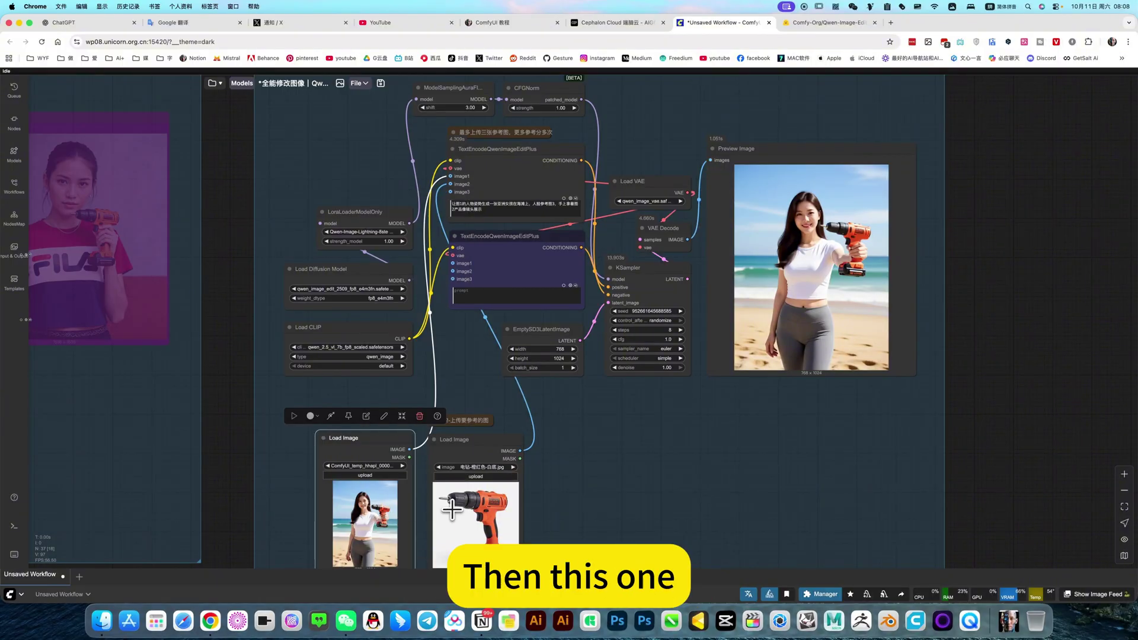
# Replace the drill picture in the second Load Image node with 木瓜特写-扎发-白吊带-灰背景.png from the 教程素材 folder in Finder.
pyautogui.click(452, 509)
pyautogui.hotkey('ctrl', 'Up')
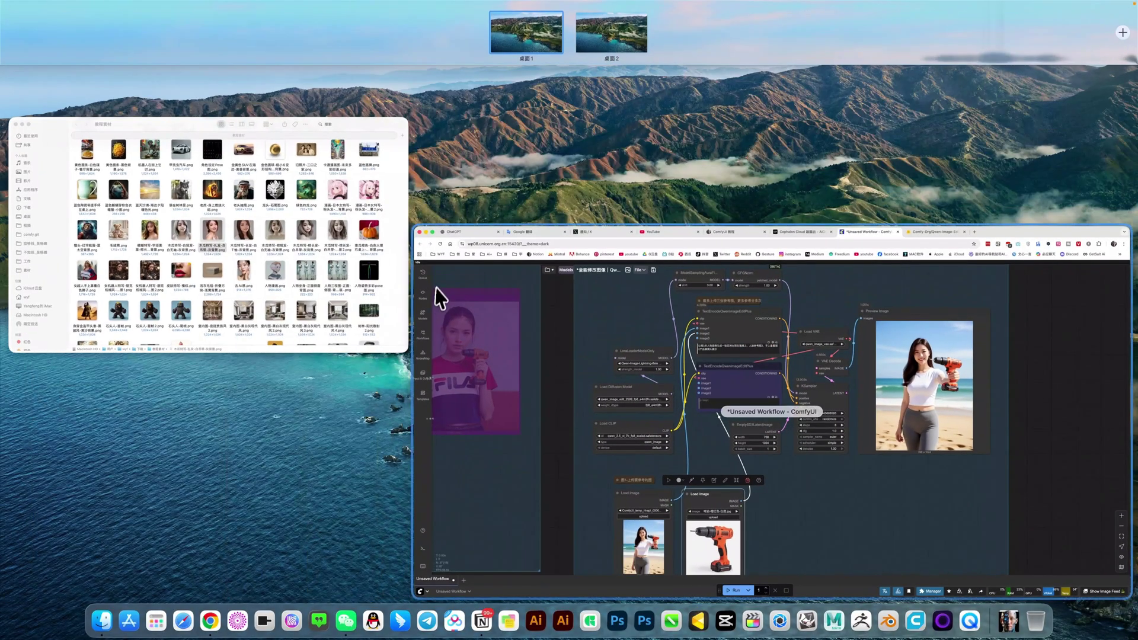
pyautogui.click(403, 278)
pyautogui.moveTo(408, 275); pyautogui.dragTo(479, 513)
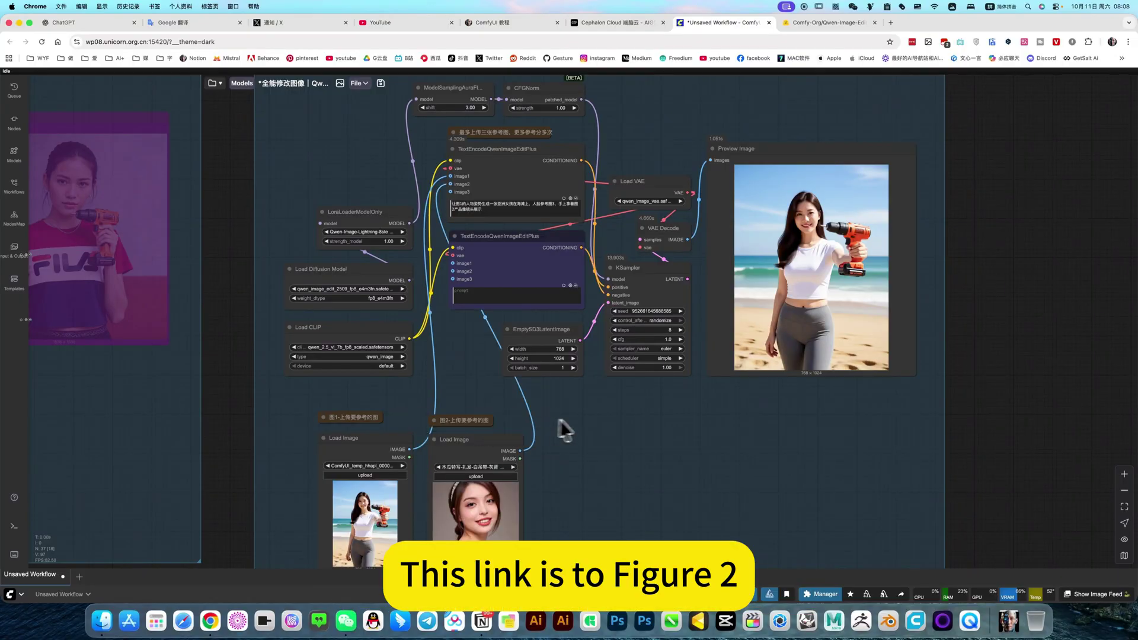
# Rewrite the prompt of the positive TextEncodeQwenImageEditPlus node as 让图1的人脸换成参考图2 and check its wording.
pyautogui.scroll(5, 482, 253)
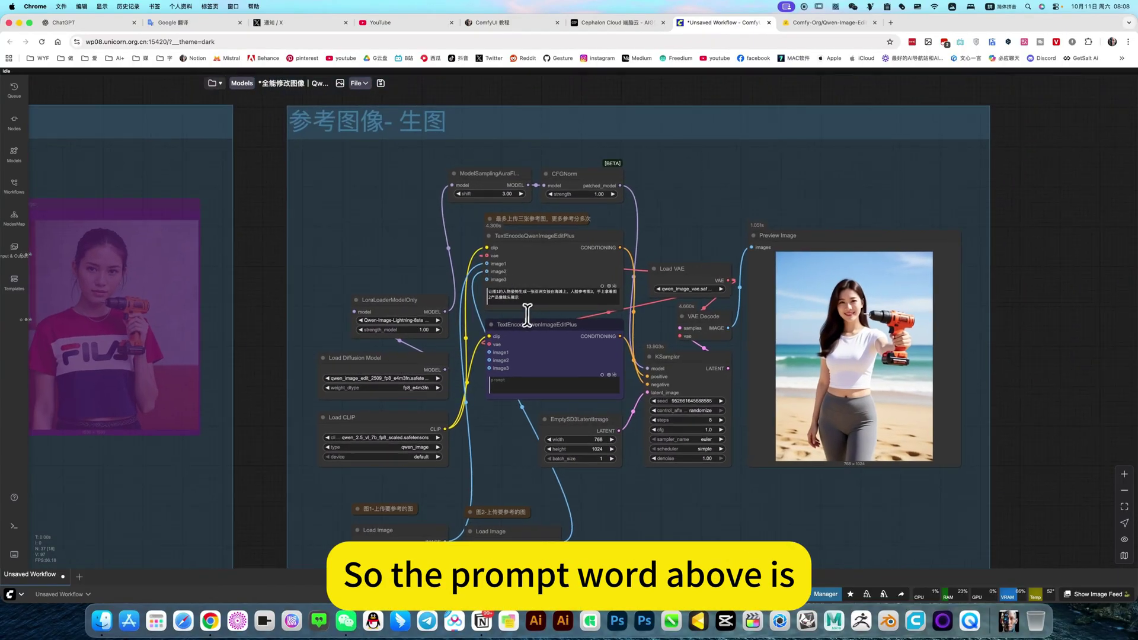
pyautogui.scroll(3, 527, 317)
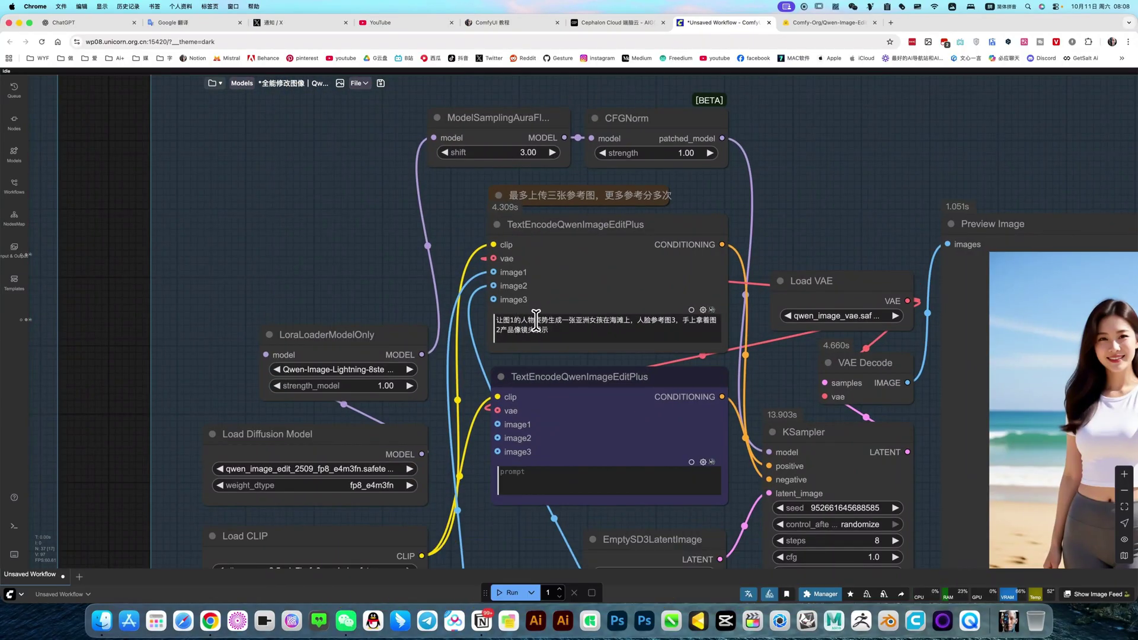
pyautogui.moveTo(535, 320); pyautogui.dragTo(638, 323)
pyautogui.press('BackSpace')
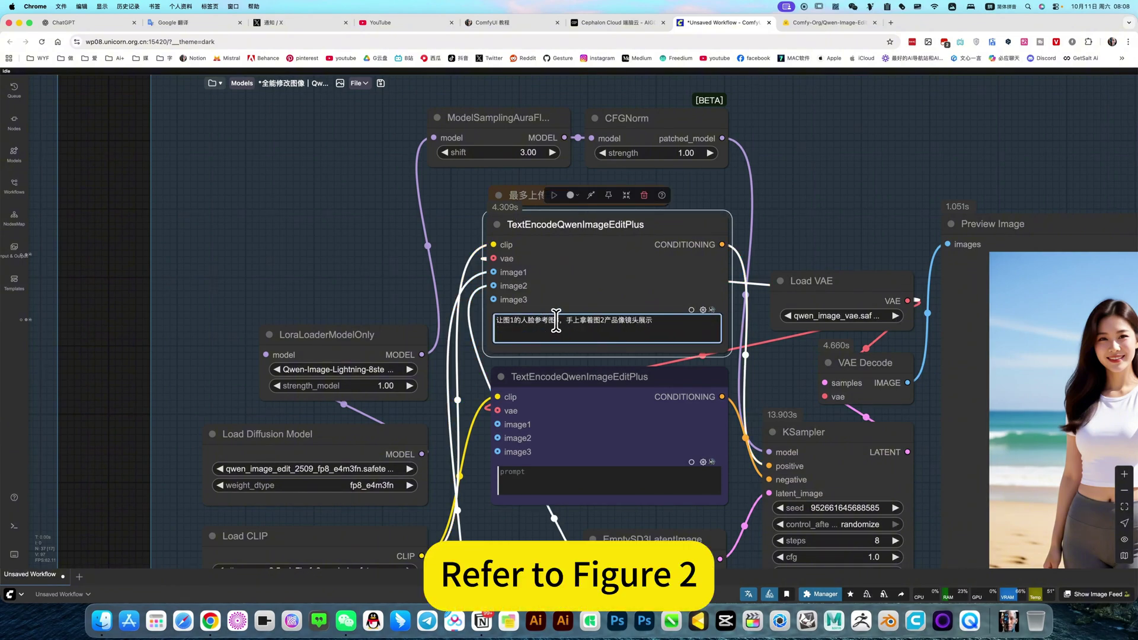
pyautogui.moveTo(555, 320); pyautogui.dragTo(681, 325)
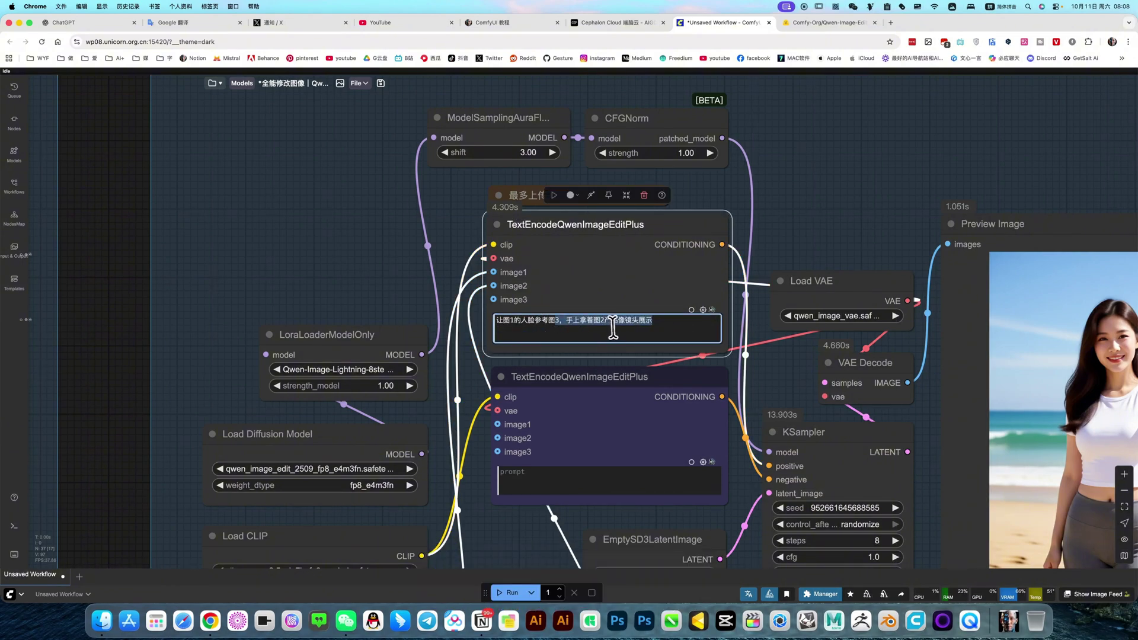
pyautogui.write('2')
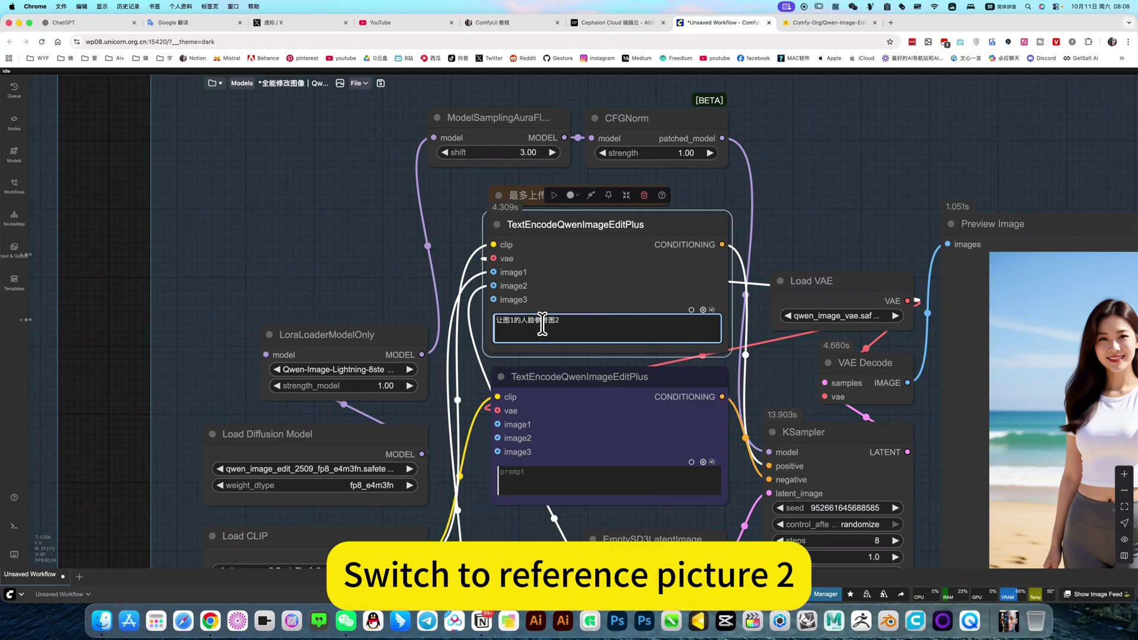
pyautogui.write('换成')
pyautogui.click(583, 263)
pyautogui.scroll(18, 583, 262)
pyautogui.scroll(-6, 342, 485)
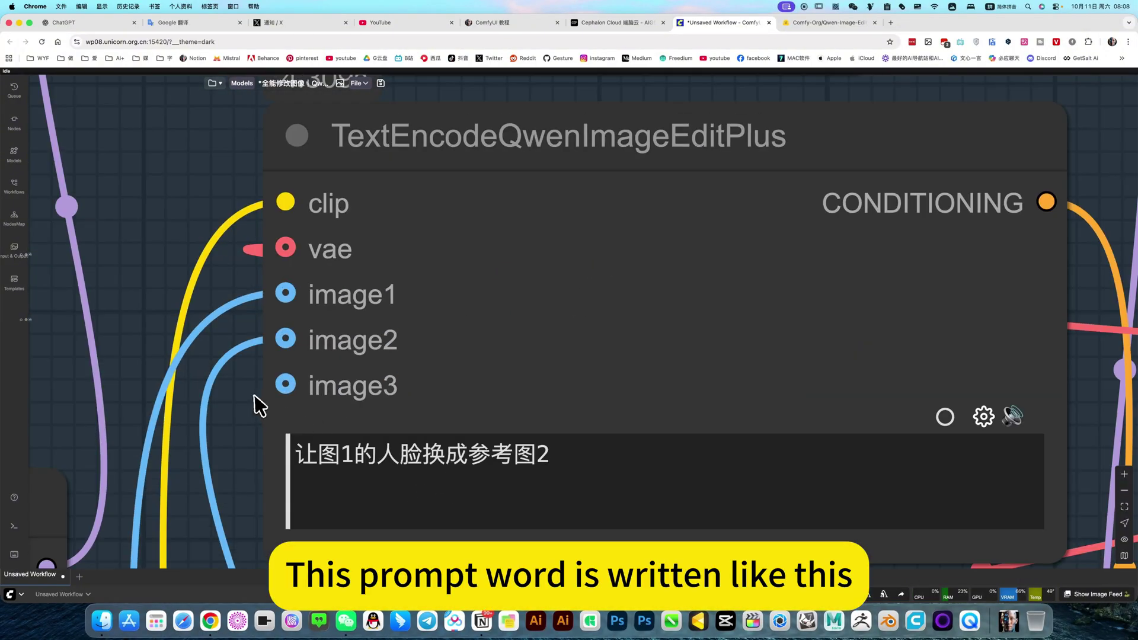
# Run the 参考图像- 生图 workflow to replace the face in the beach picture with the second reference's face.
pyautogui.scroll(-2, 256, 395)
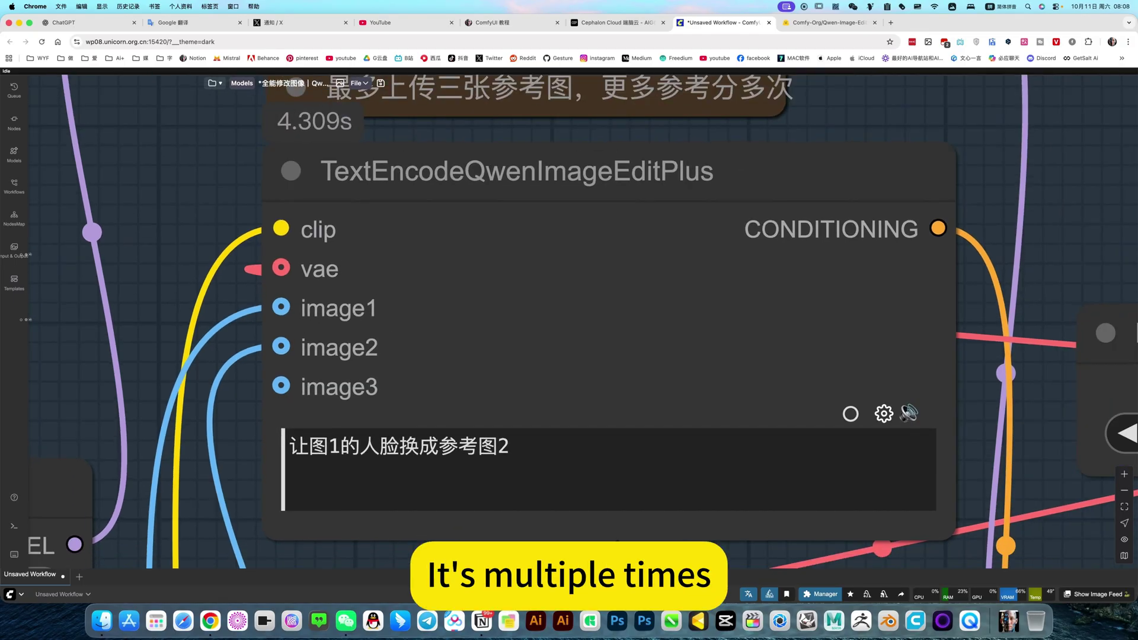
pyautogui.click(512, 592)
pyautogui.scroll(-5, 827, 417)
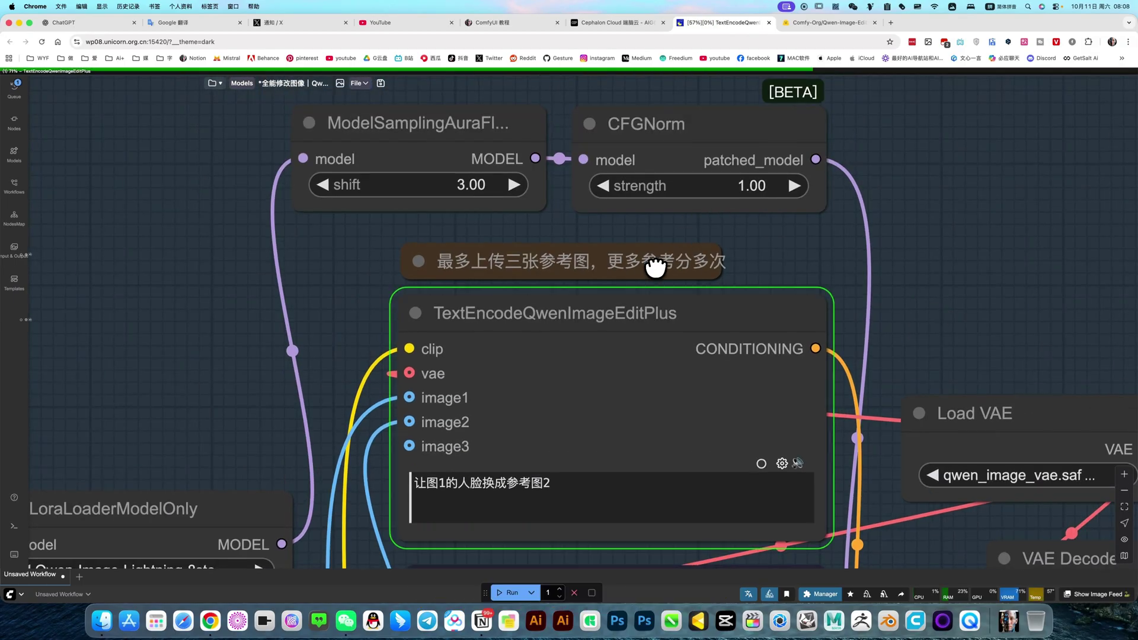
pyautogui.scroll(-6, 652, 426)
pyautogui.scroll(2, 642, 410)
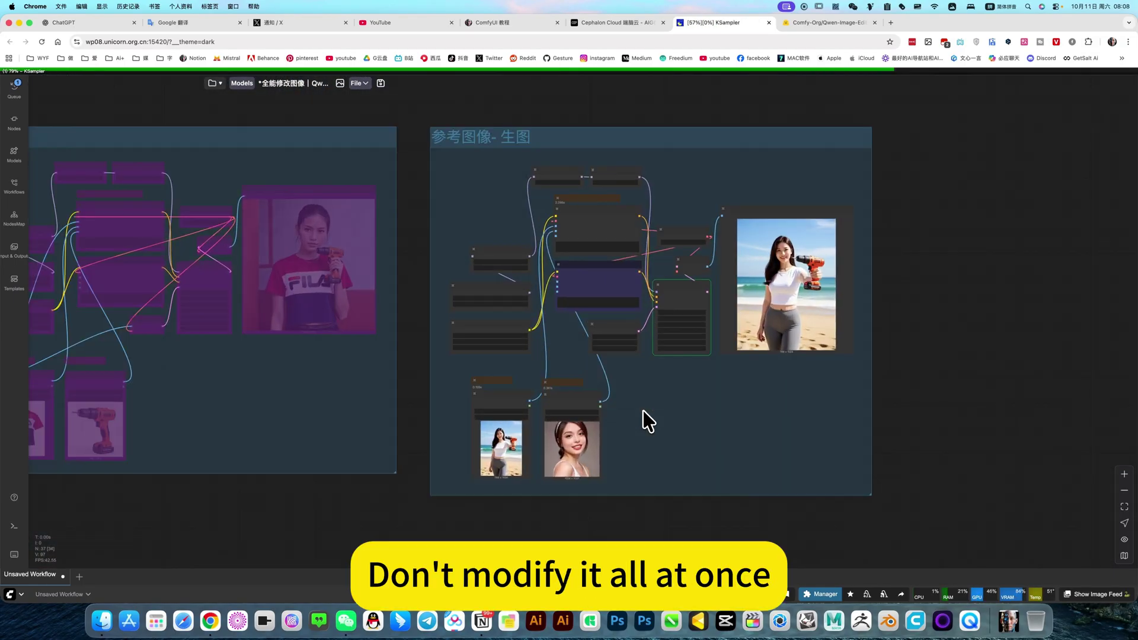
pyautogui.scroll(5, 643, 410)
pyautogui.scroll(-2, 645, 423)
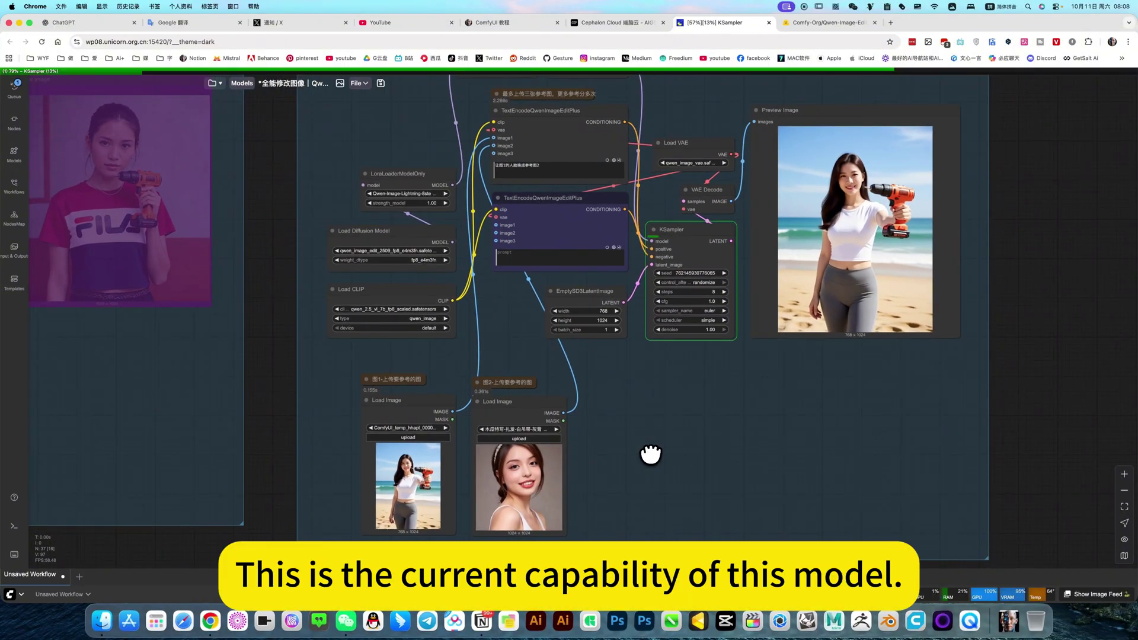
pyautogui.scroll(2, 650, 453)
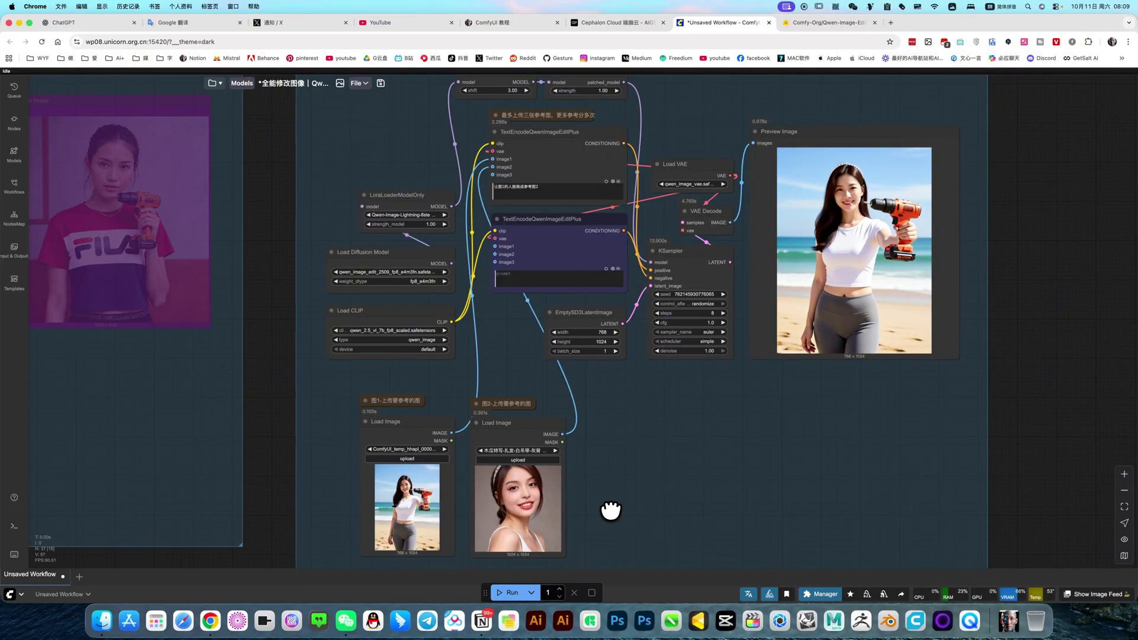
# Run the face-swap workflow again to regenerate the beach picture with the same two references and prompt.
pyautogui.moveTo(610, 510); pyautogui.dragTo(594, 518)
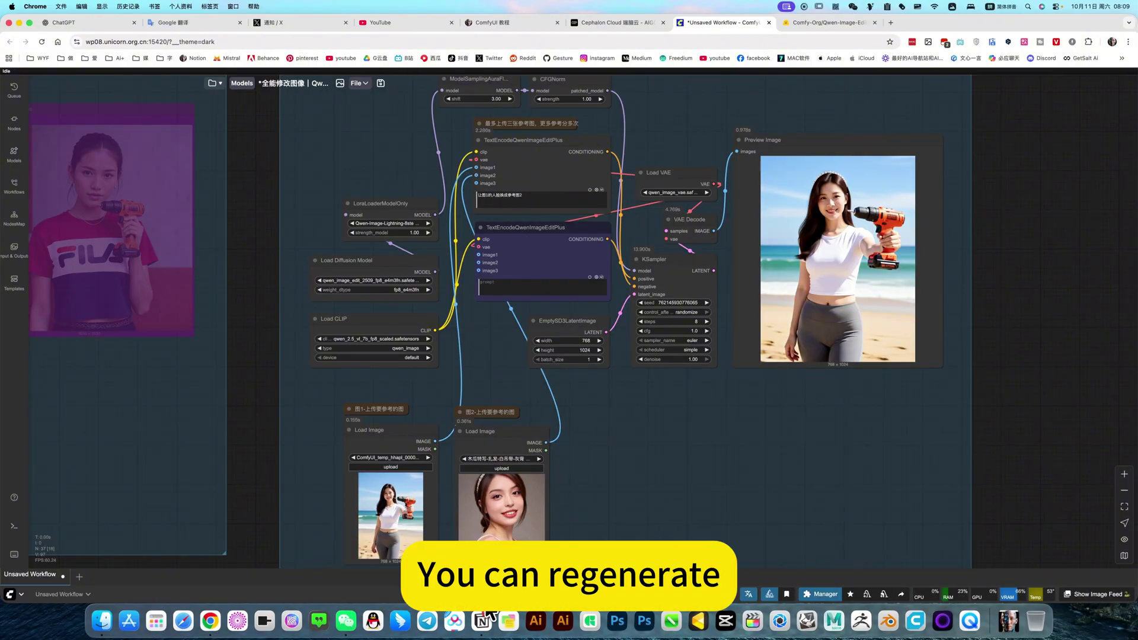
pyautogui.click(510, 592)
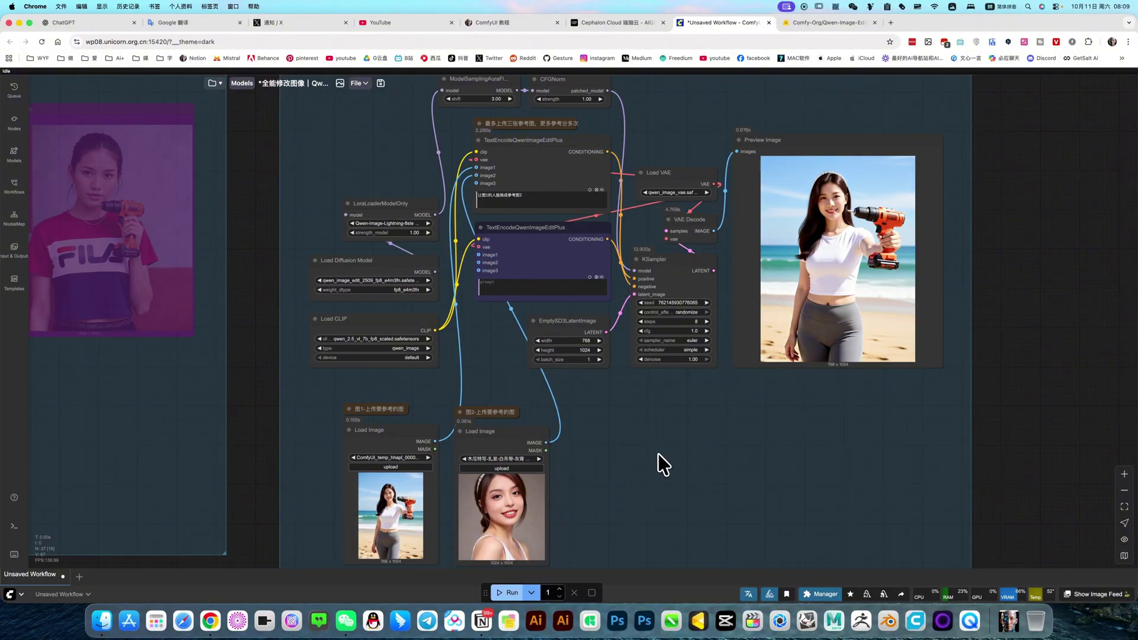
pyautogui.hscroll(-3, 691, 474)
pyautogui.hscroll(3, 742, 443)
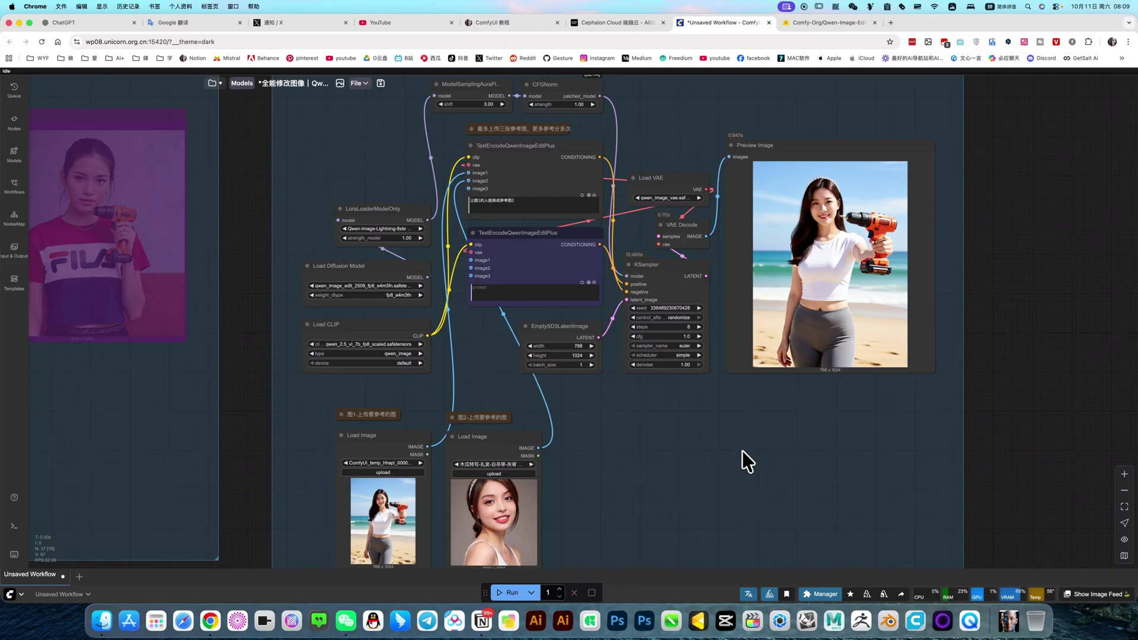
pyautogui.moveTo(743, 451); pyautogui.dragTo(738, 454)
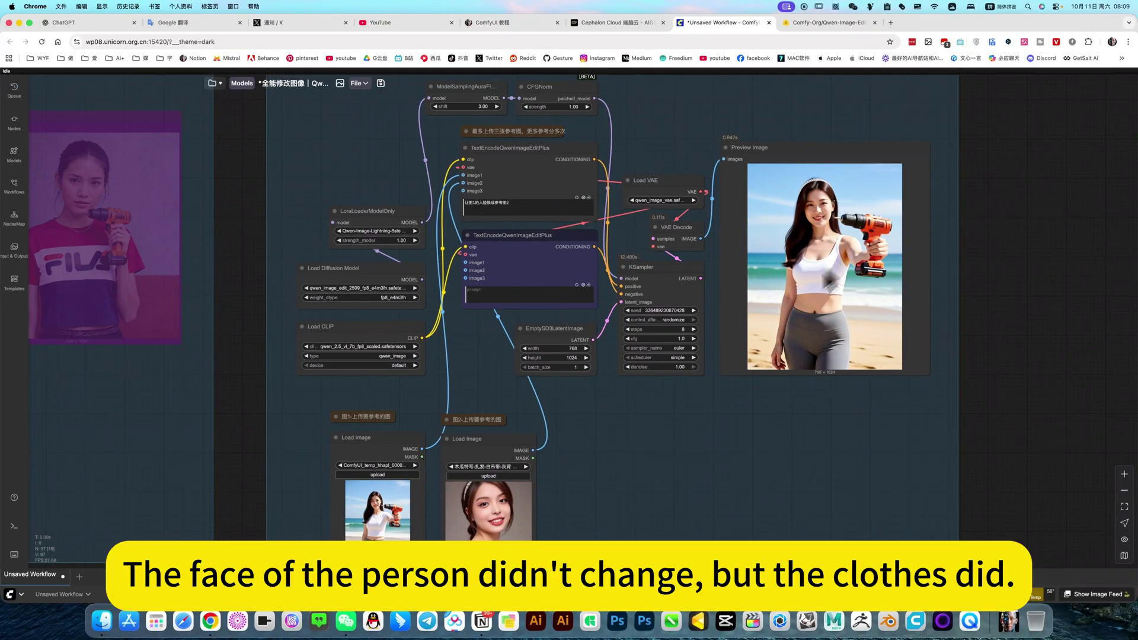
# Look through the saved workflow list, close it and compare the 参考图像- 编辑 and 参考图像- 生图 groups.
pyautogui.moveTo(638, 490); pyautogui.dragTo(672, 476)
pyautogui.scroll(-2, 652, 465)
pyautogui.hscroll(-2, 651, 465)
pyautogui.scroll(-2, 110, 200)
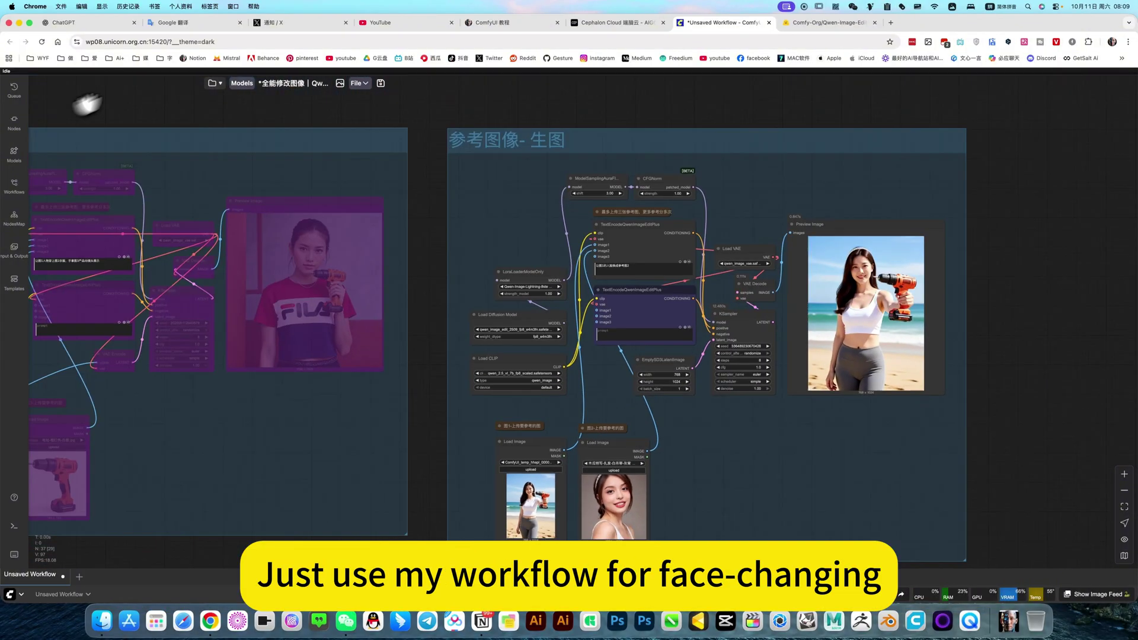
pyautogui.press('w')
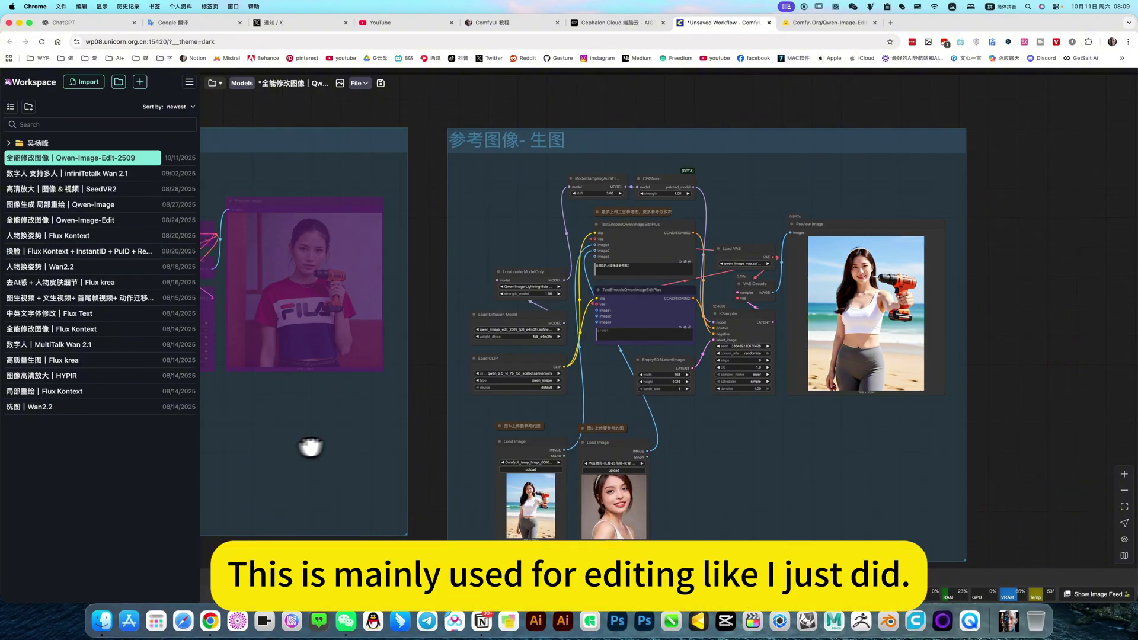
pyautogui.click(743, 431)
pyautogui.hscroll(-10, 711, 435)
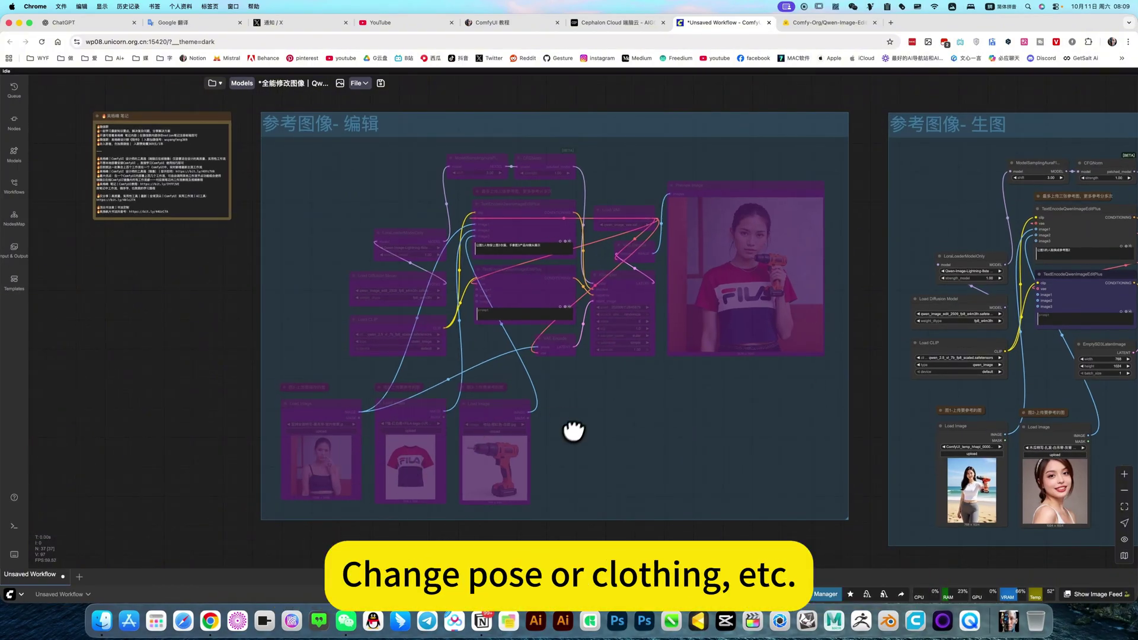
pyautogui.hscroll(7, 882, 325)
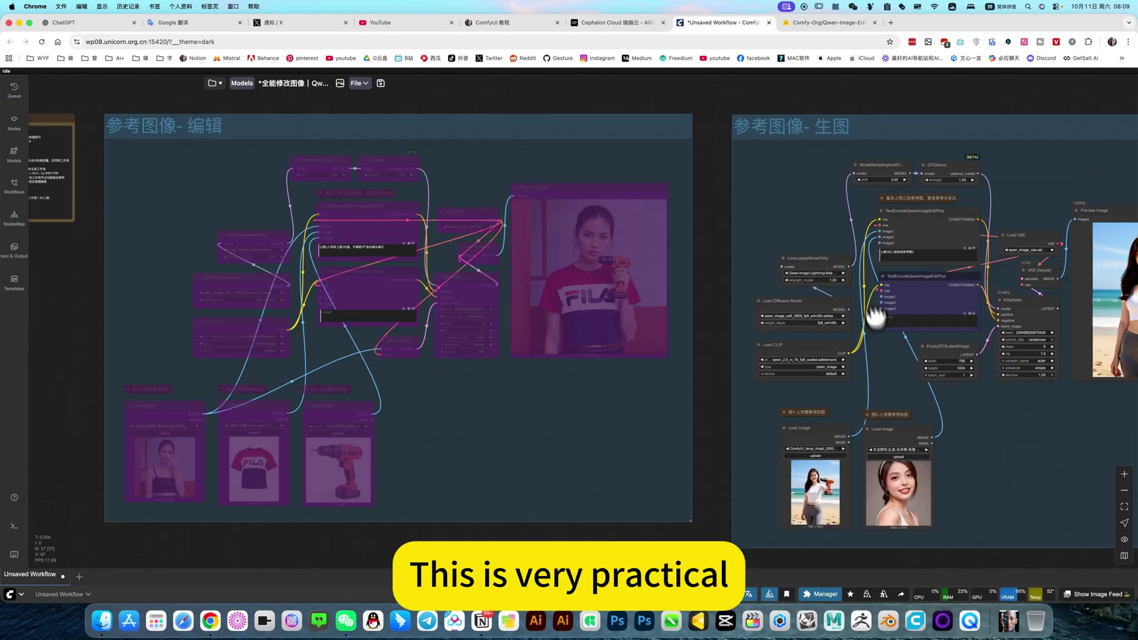